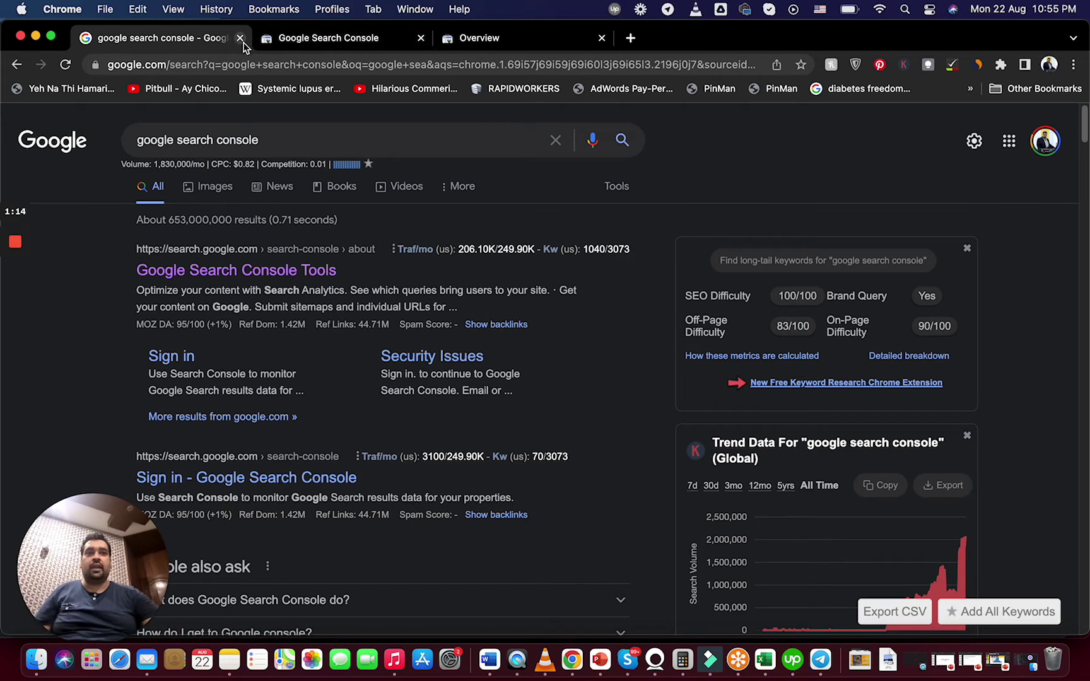
Step: Close the Google search results page and switch to the Search Console property overview
left_click(240, 38)
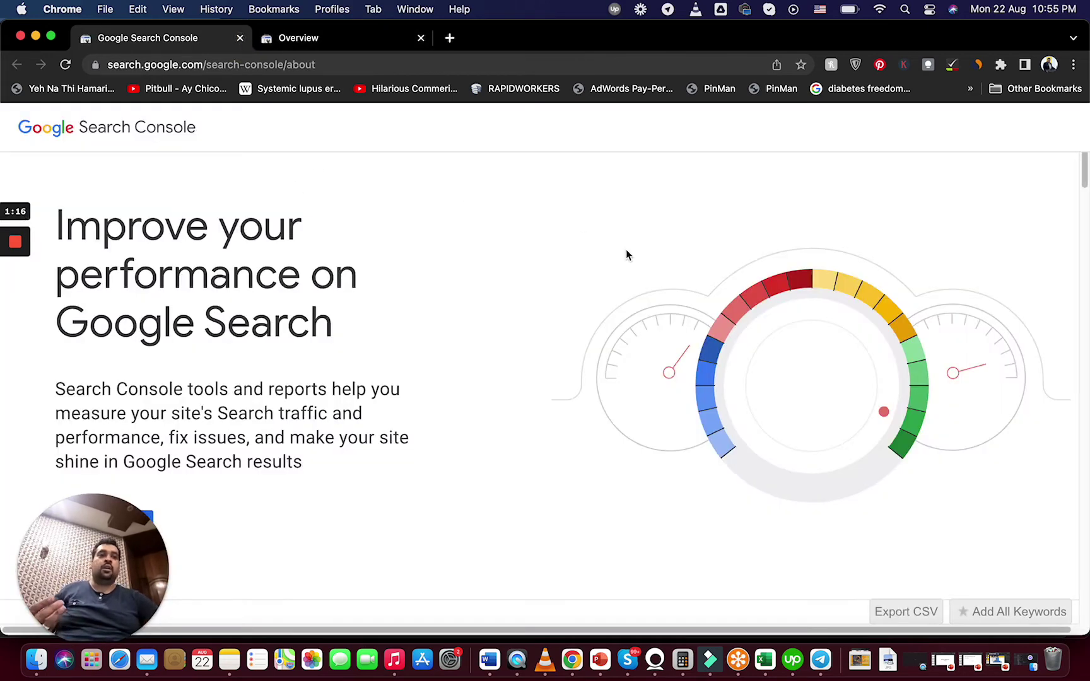
left_click_drag(1083, 158, 1080, 177)
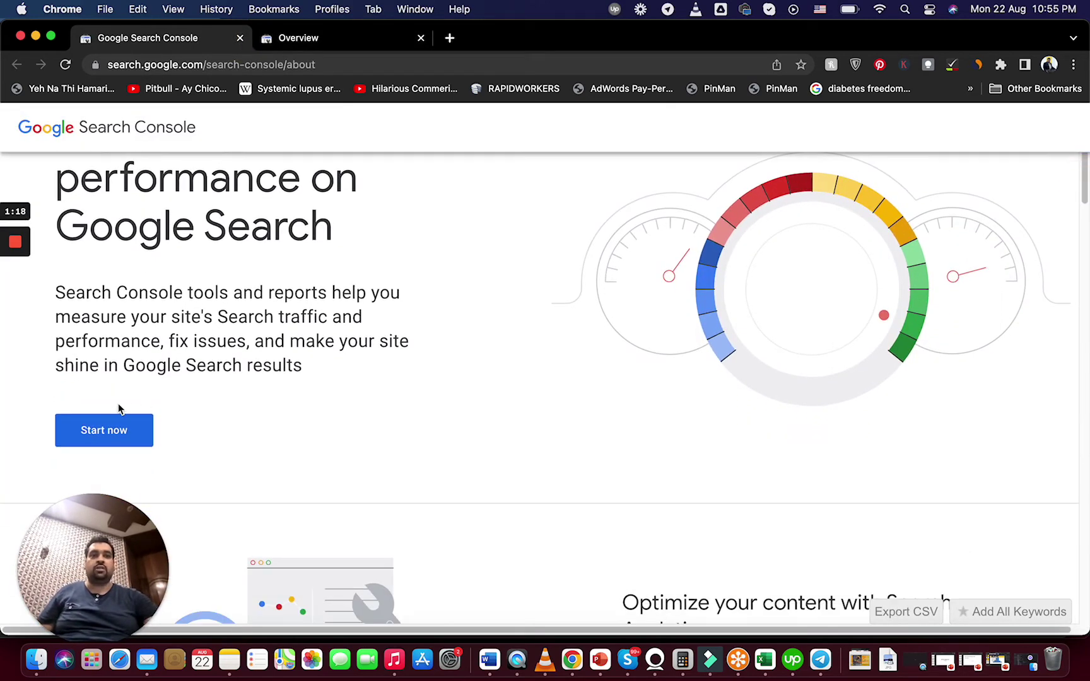
left_click(375, 44)
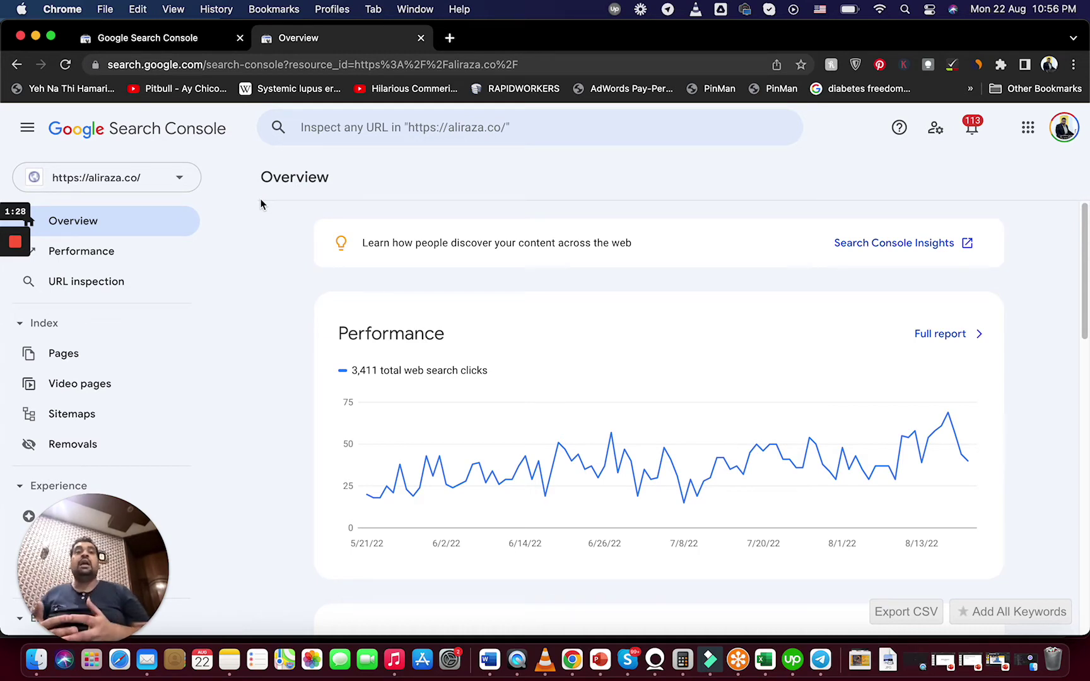
mouse_move(3, 230)
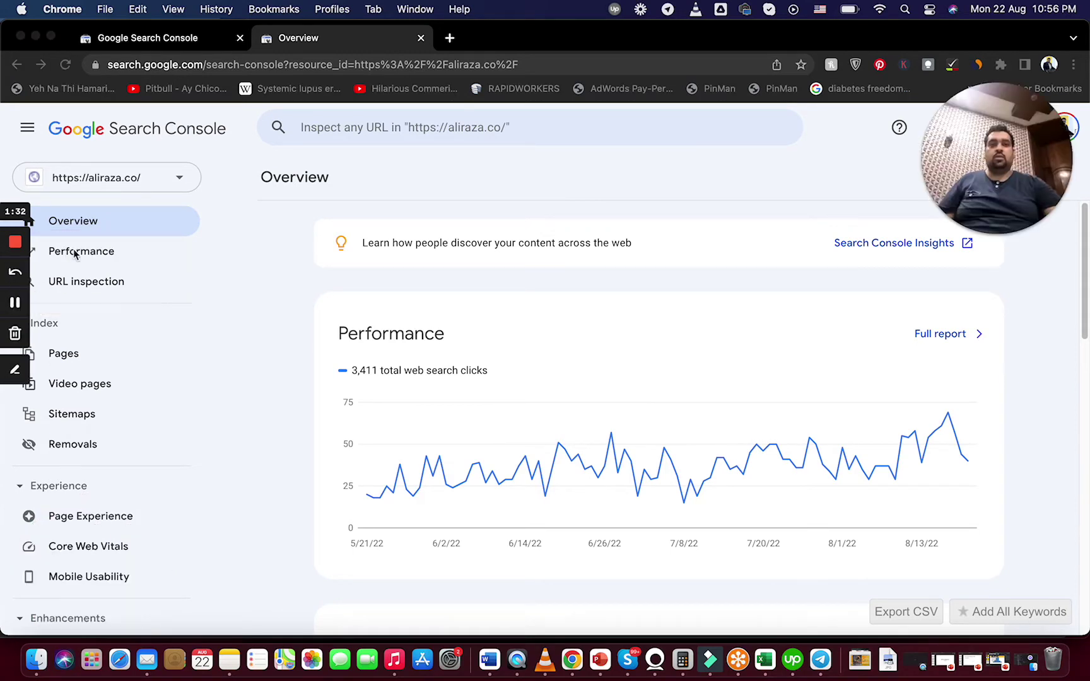
Step: Start adding a new property of type Domain for probiolite.digital and continue to its ownership verification
left_click(180, 180)
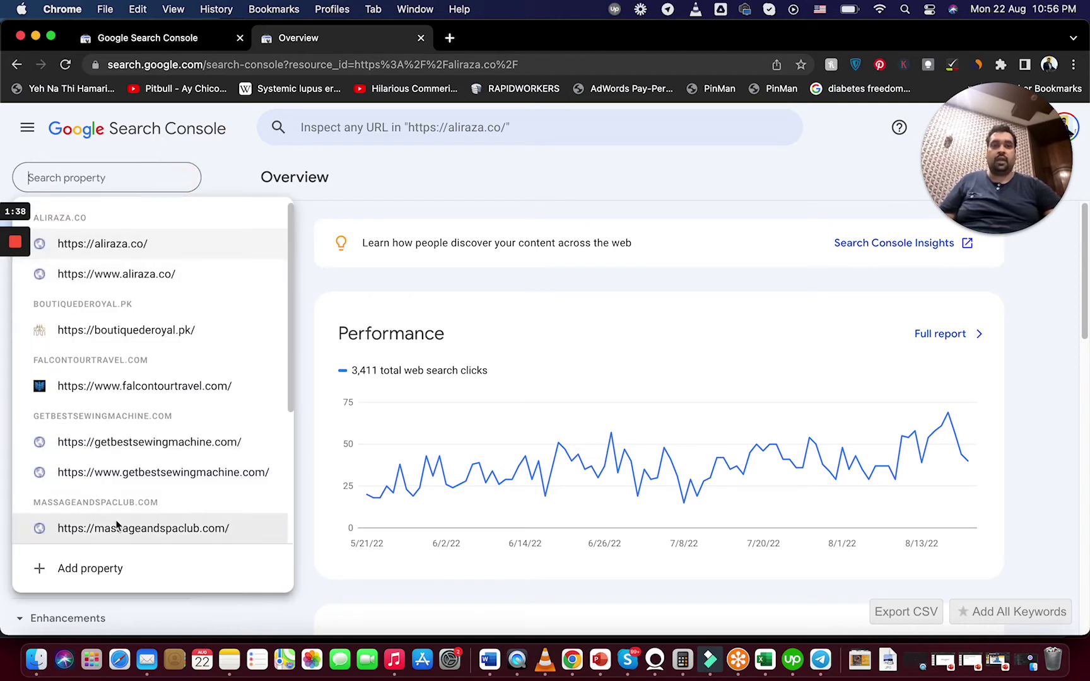
left_click(92, 570)
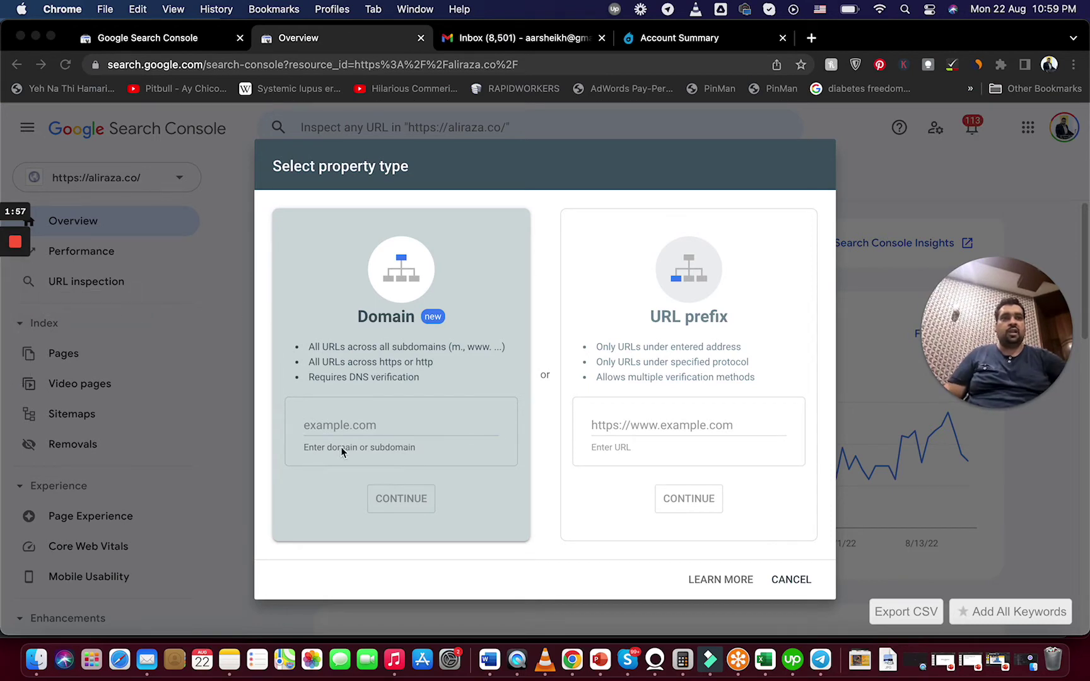
left_click(352, 425)
type("probiolite.digital")
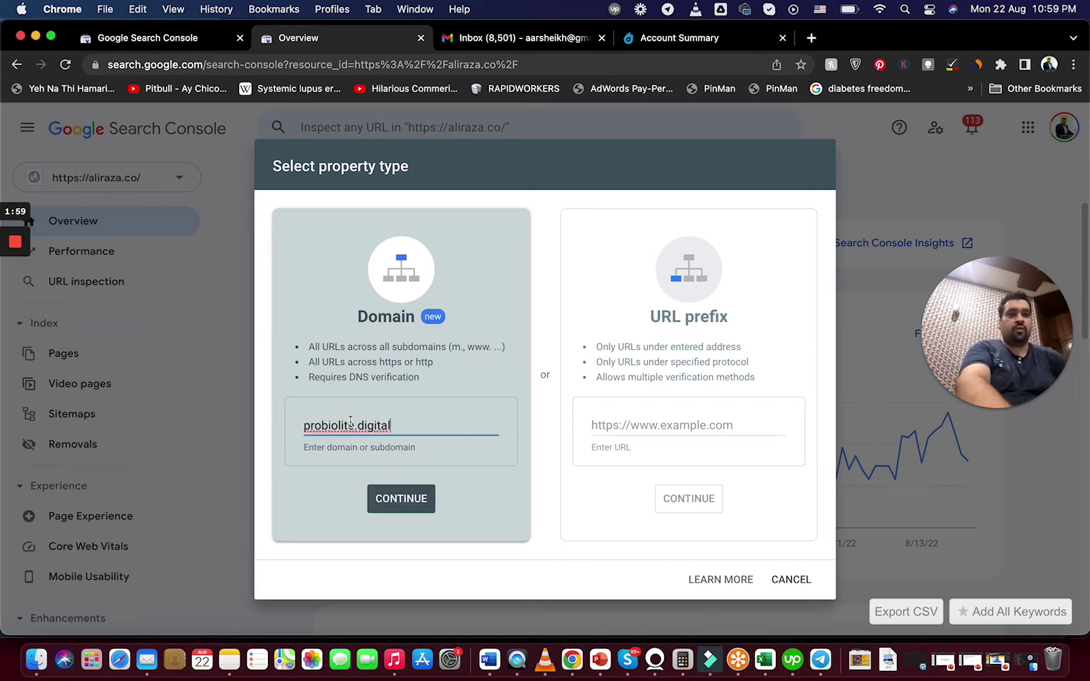
left_click(390, 498)
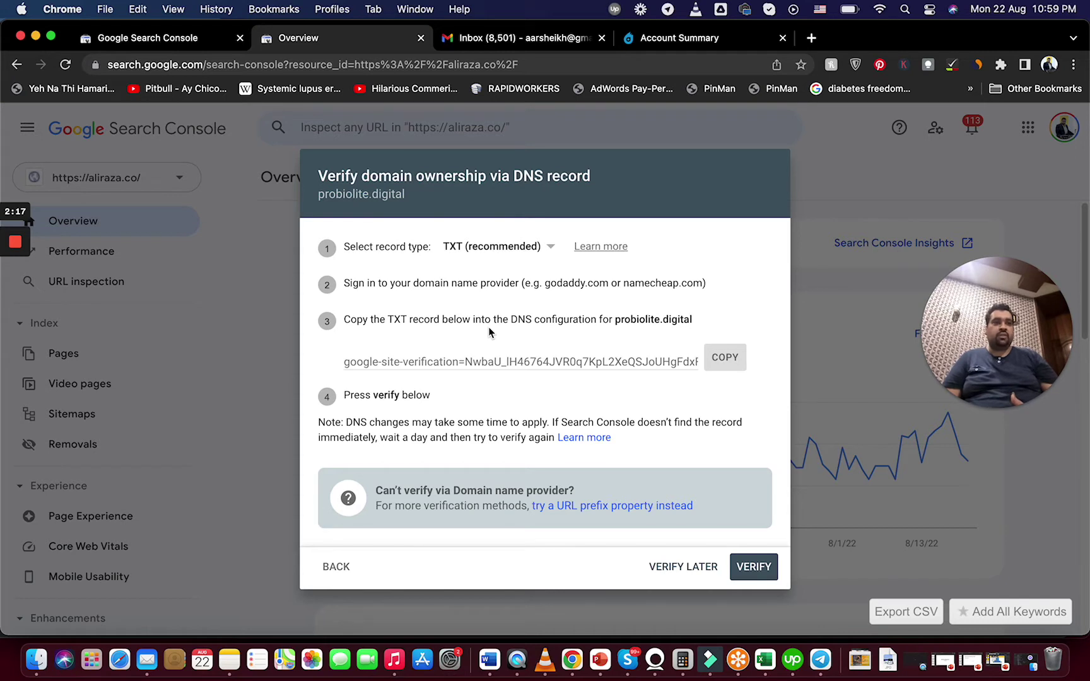
Step: Change the DNS verification record type to CNAME and review its instructions
left_click(492, 249)
left_click(487, 273)
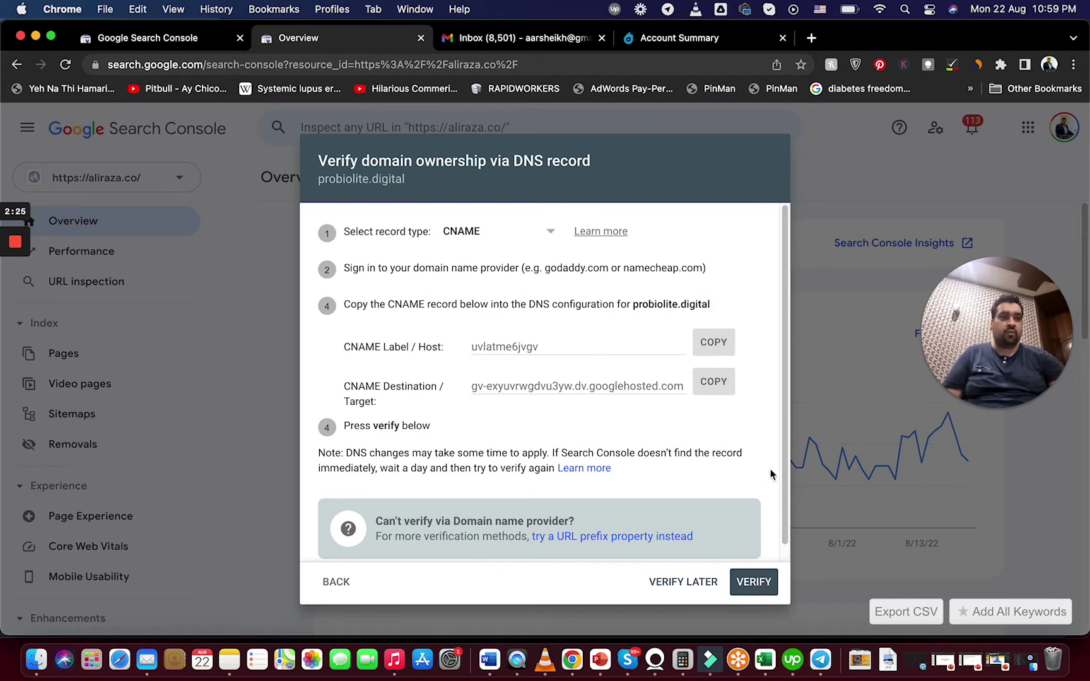
left_click_drag(786, 506, 787, 463)
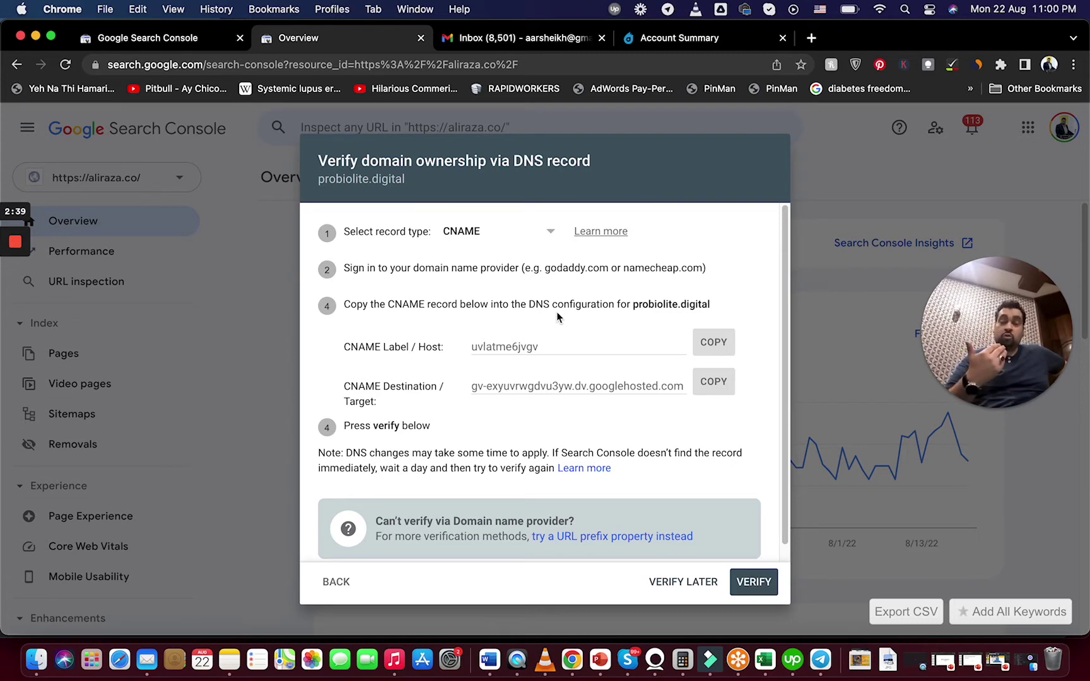
left_click(609, 537)
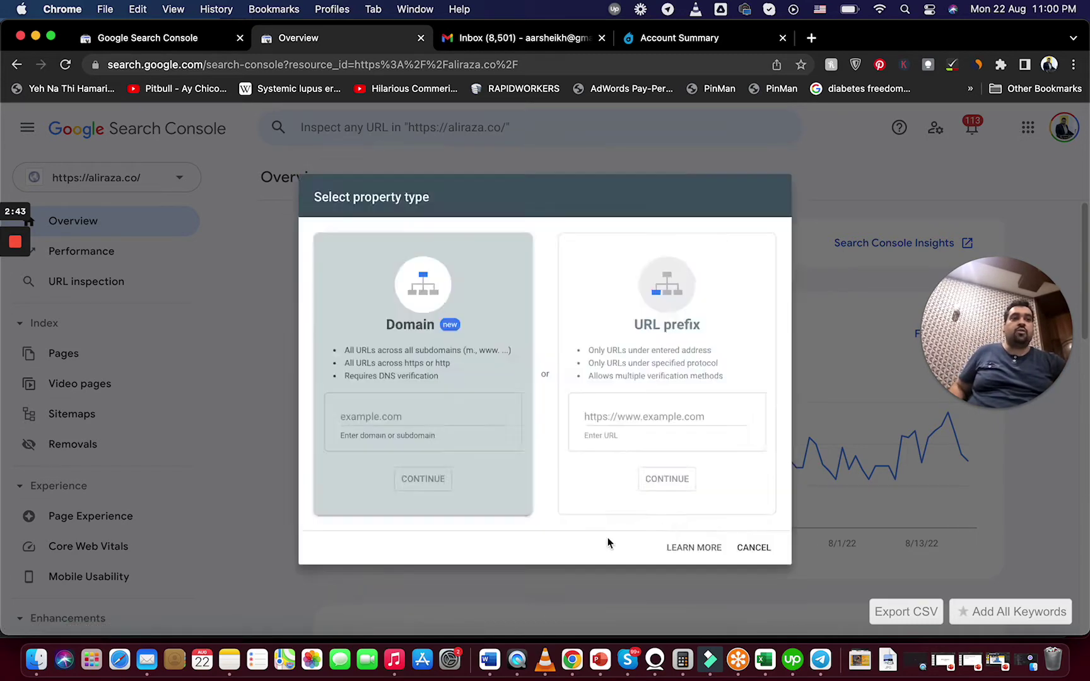
left_click(663, 417)
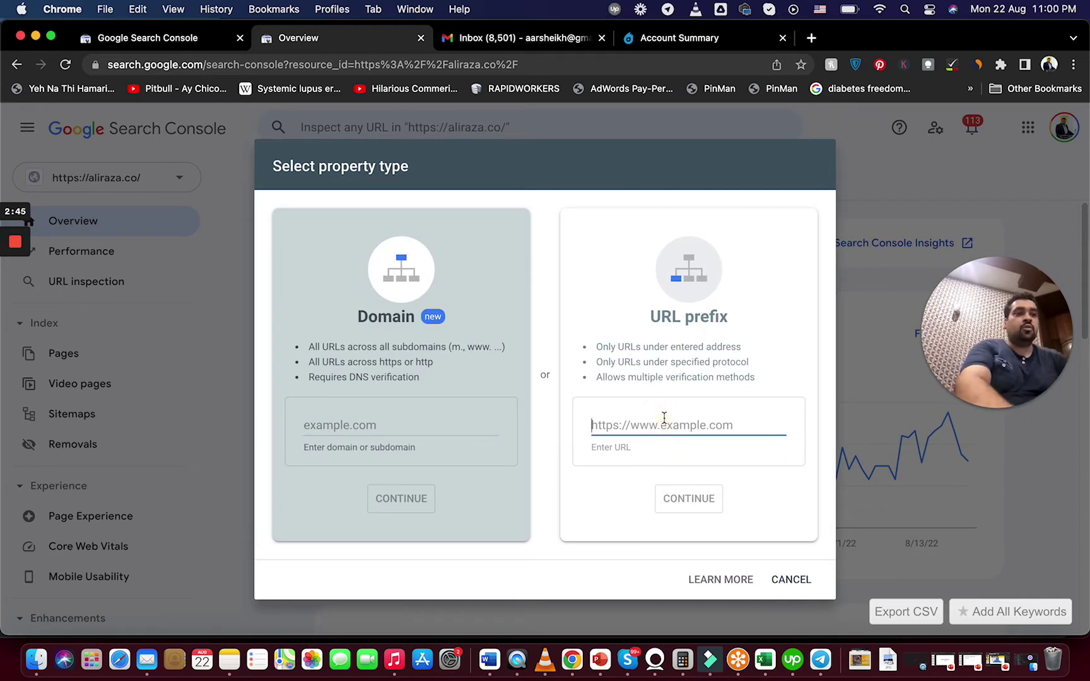
type("probiolite.digital")
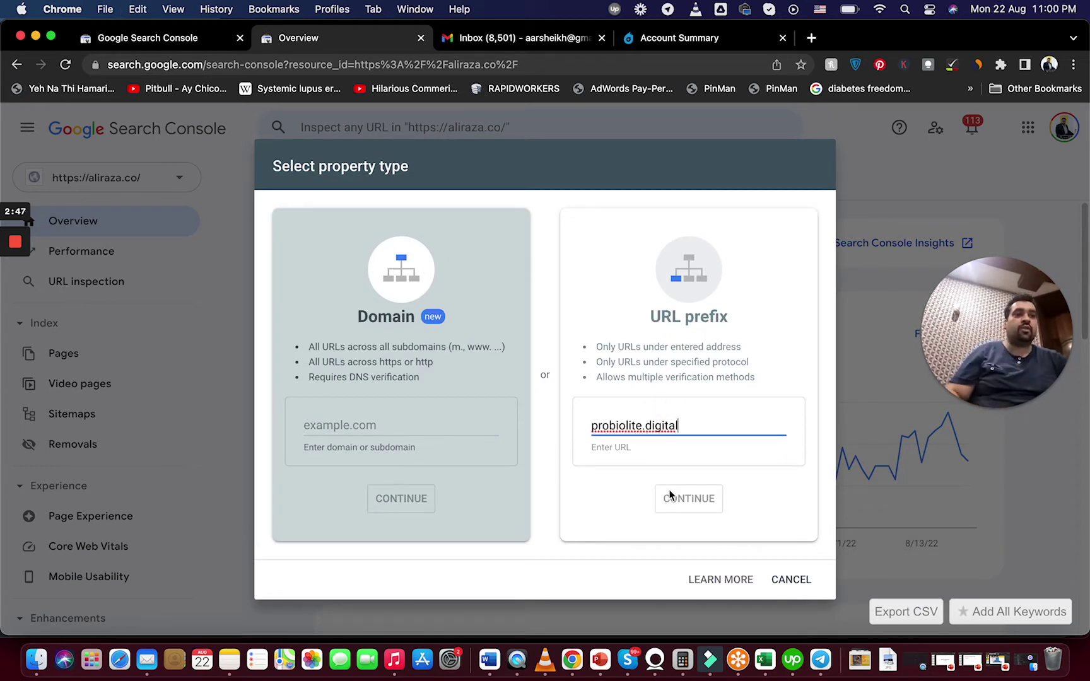
key("Tab")
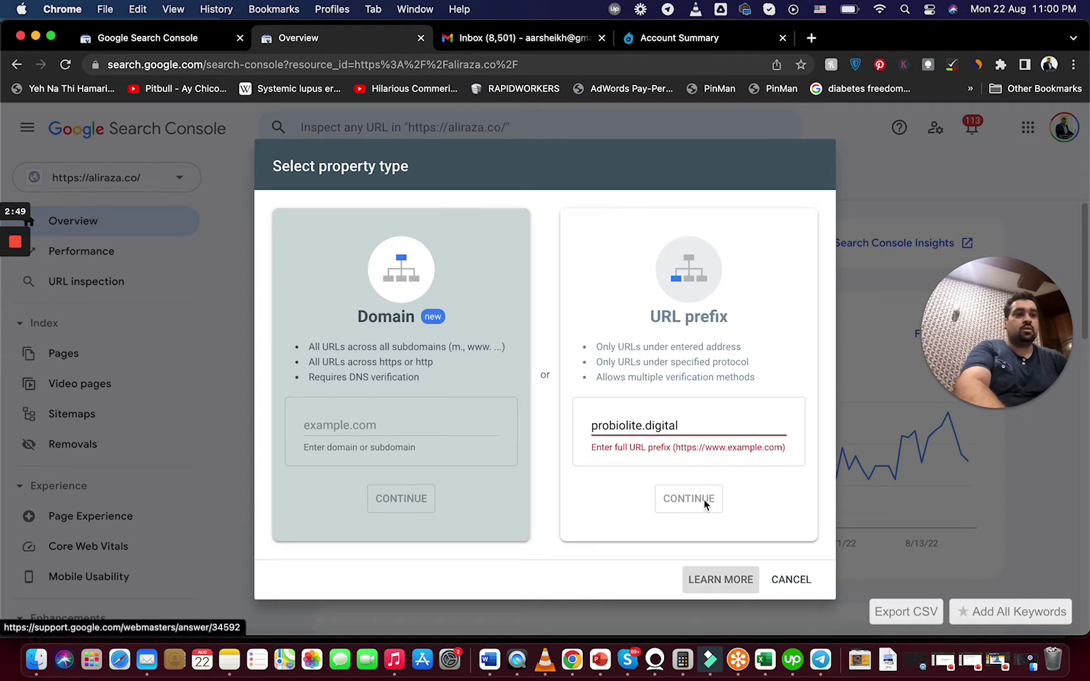
left_click(628, 420)
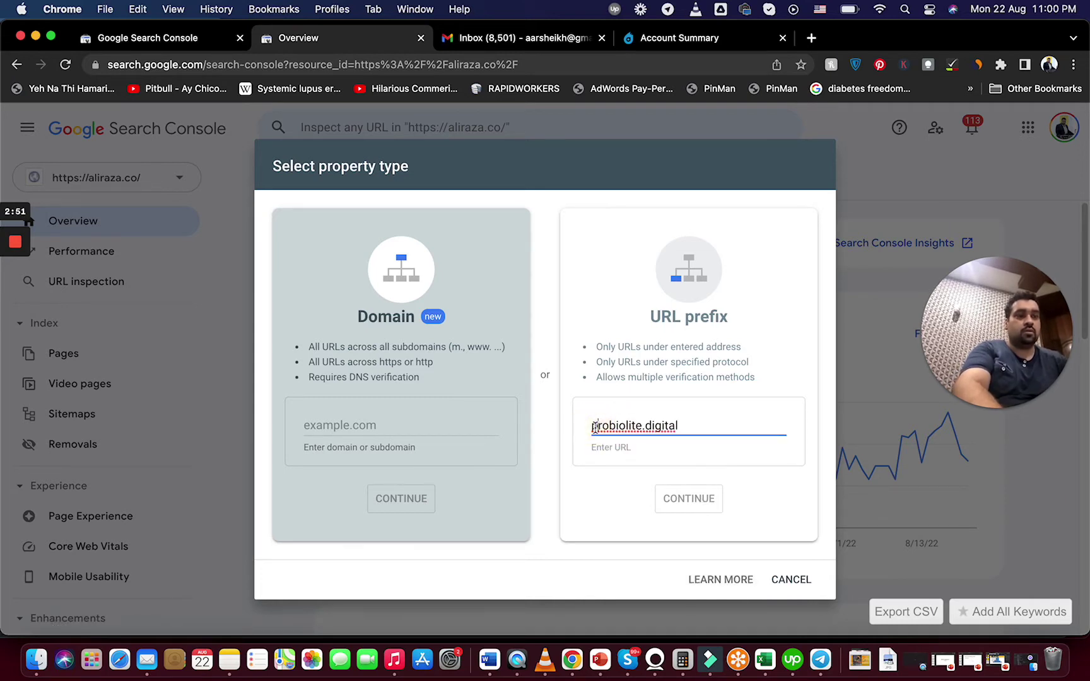
type("https://")
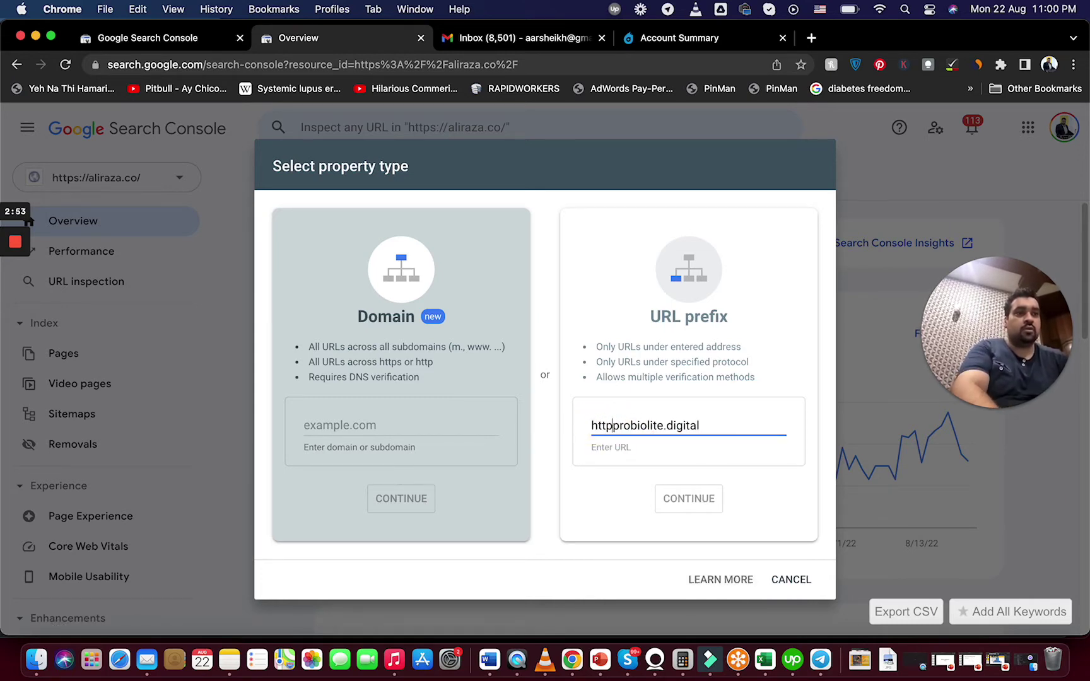
left_click(706, 499)
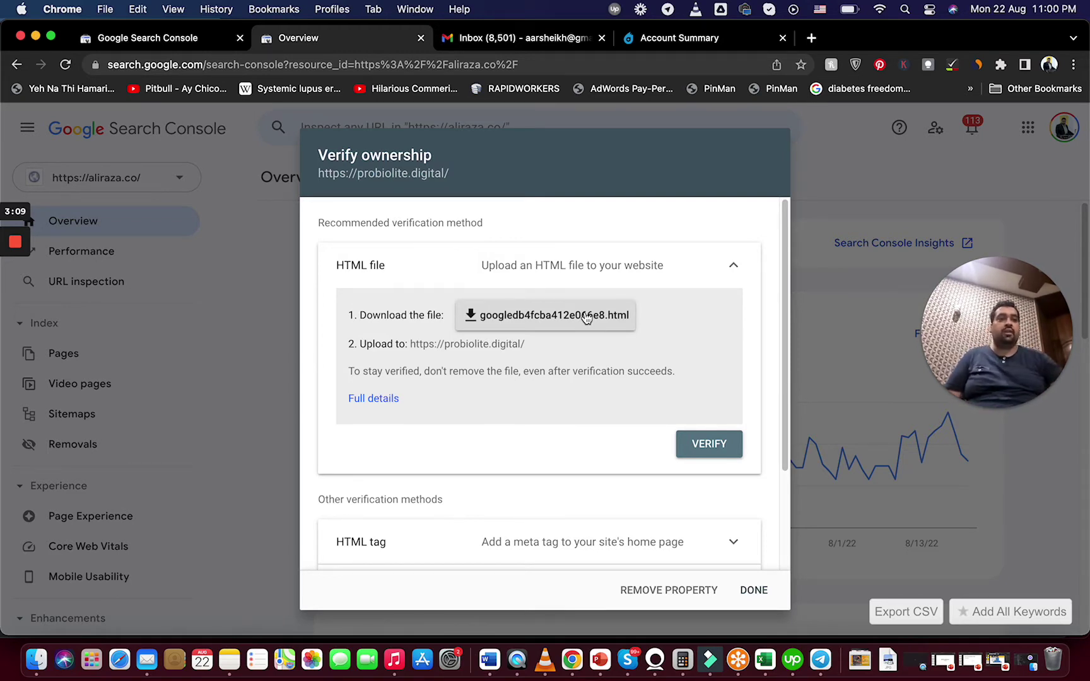
Step: Expand the Domain name provider verification method for probiolite.digital to show its DNS record instructions
left_click_drag(785, 448, 783, 562)
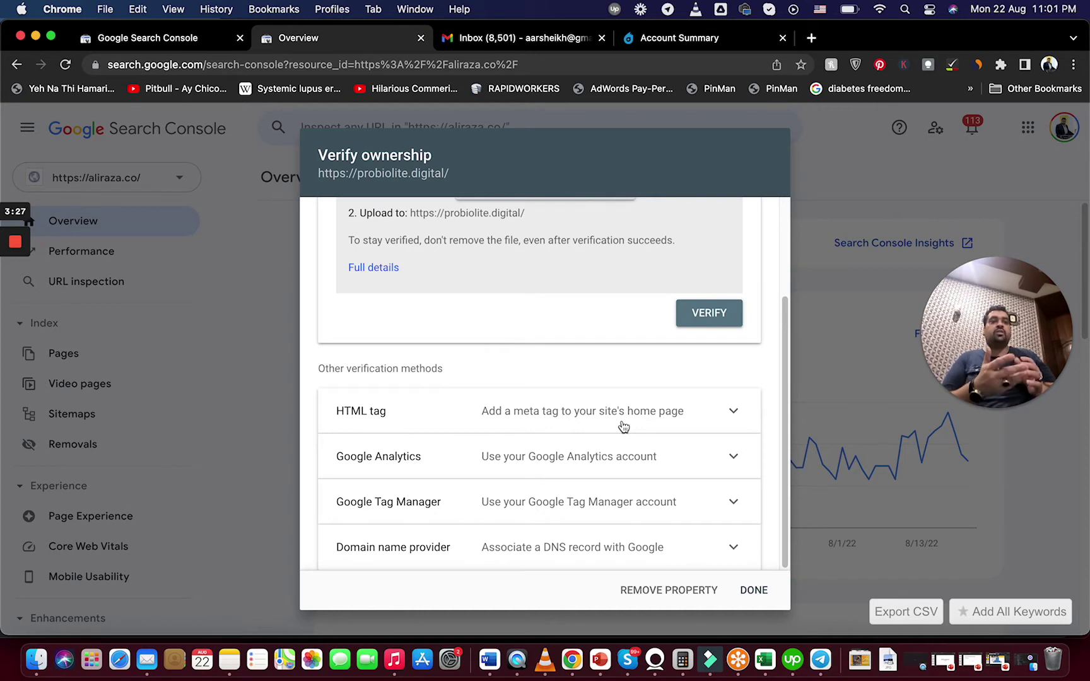
left_click(621, 552)
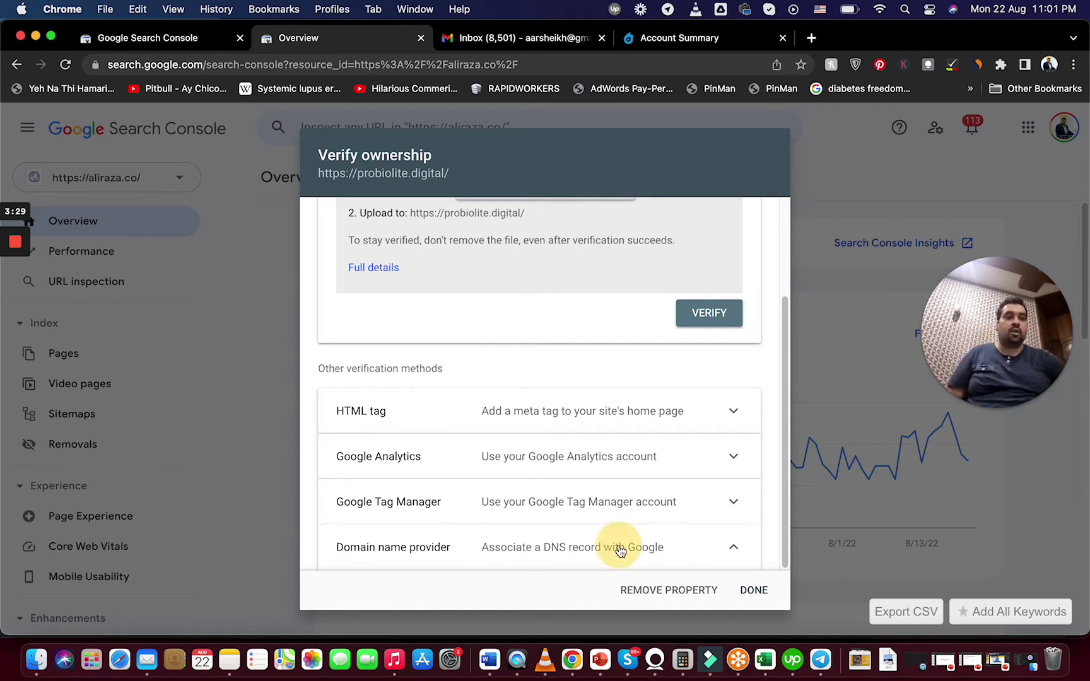
left_click_drag(784, 417, 786, 565)
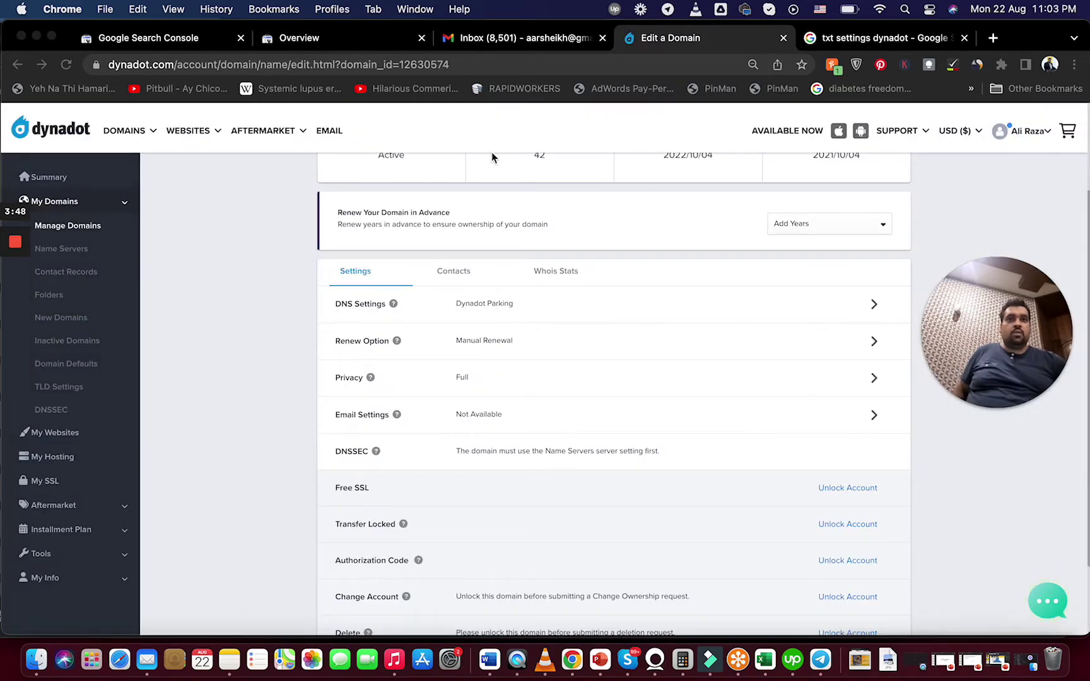
Step: In Dynadot, open the DNS settings of probiolite.digital and set them to Dynadot DNS
left_click(1086, 228)
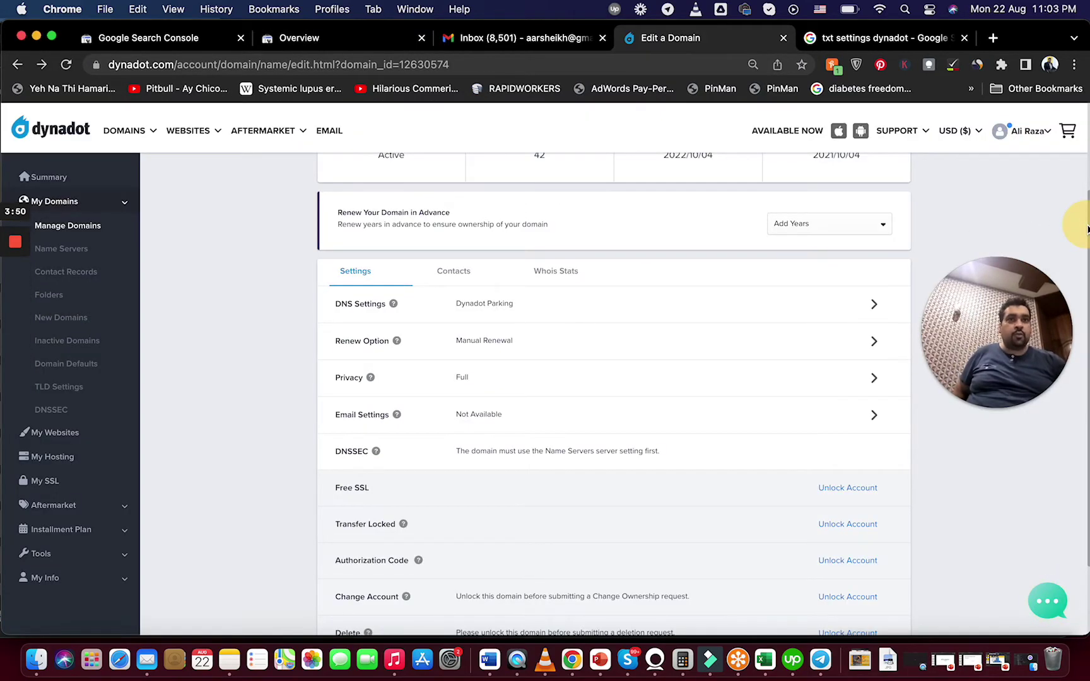
left_click(868, 312)
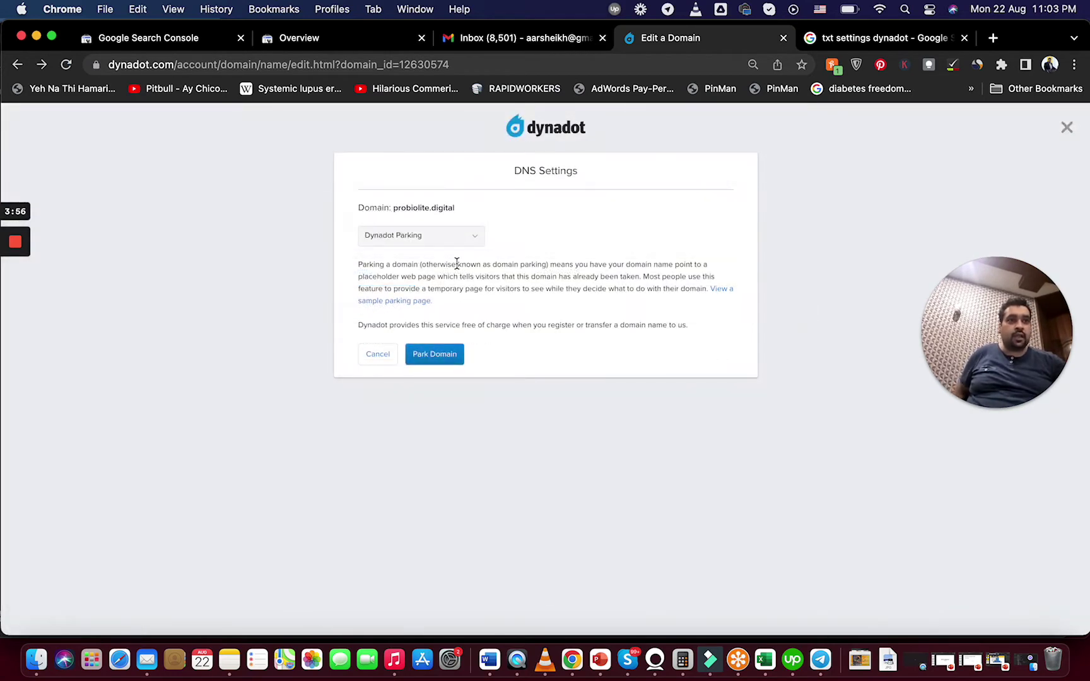
left_click(442, 240)
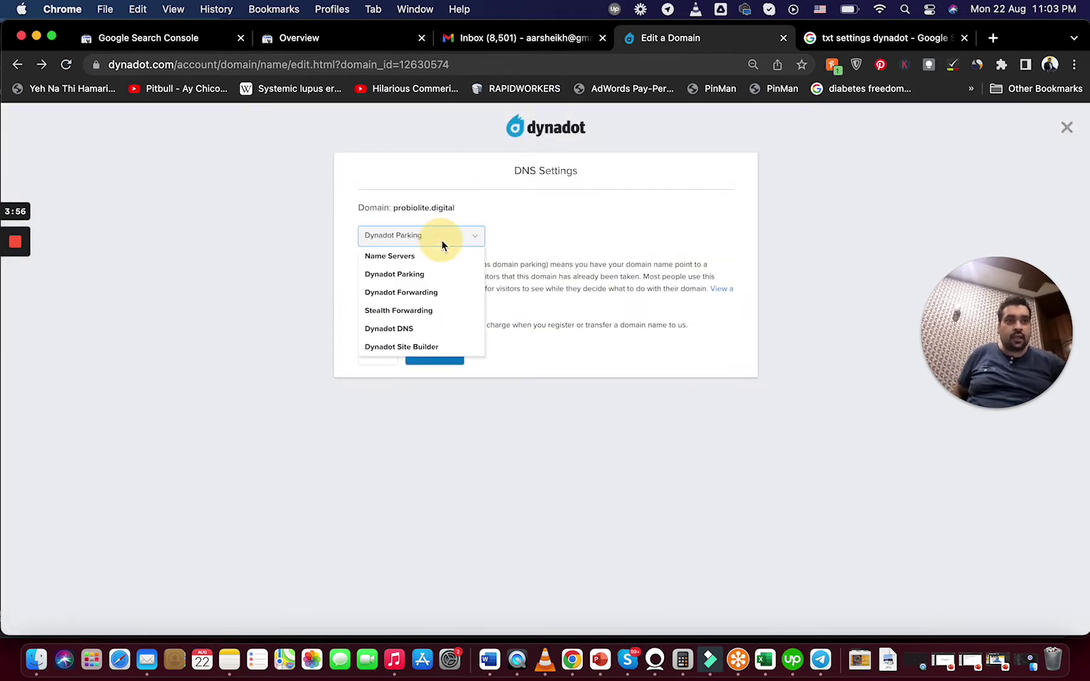
left_click(405, 329)
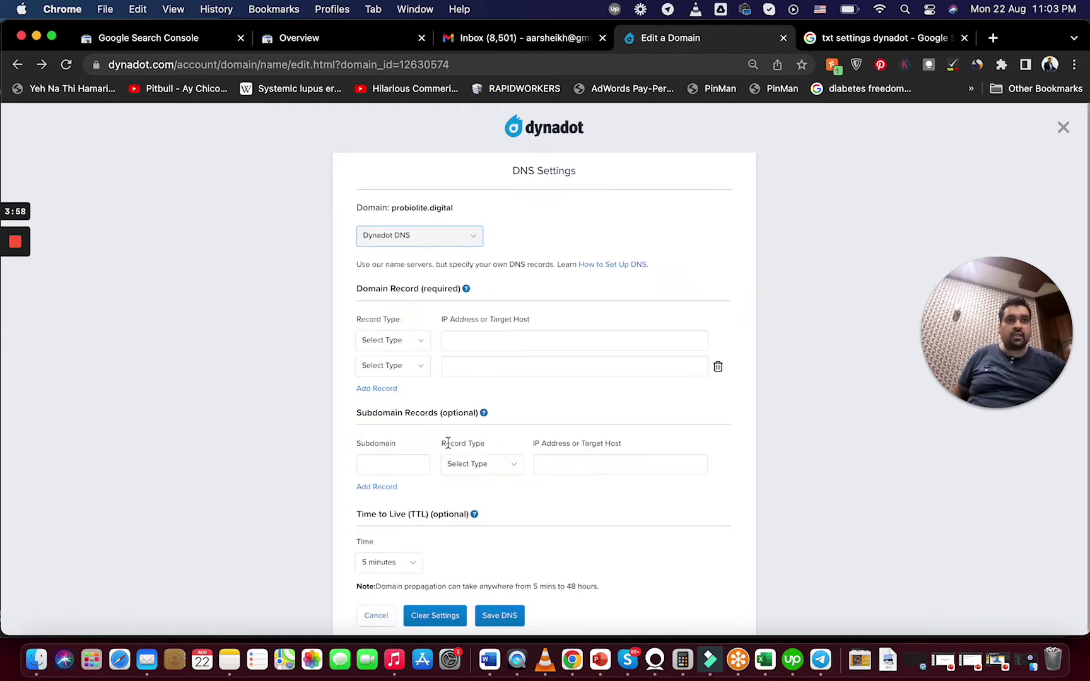
left_click(531, 394)
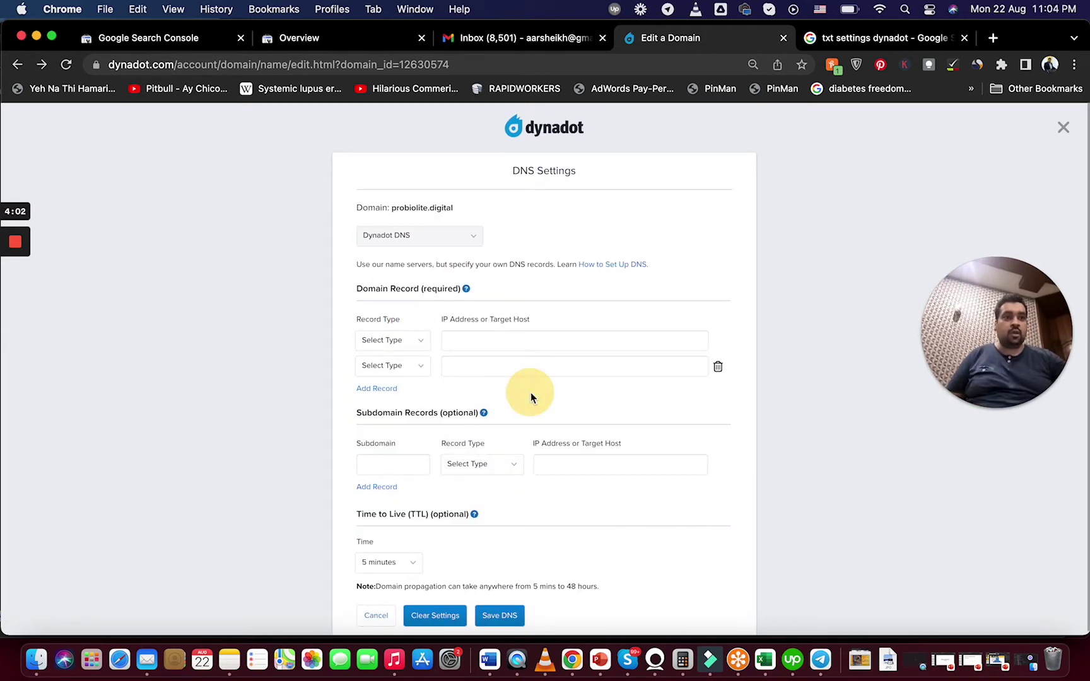
scroll(531, 392, "down", 1)
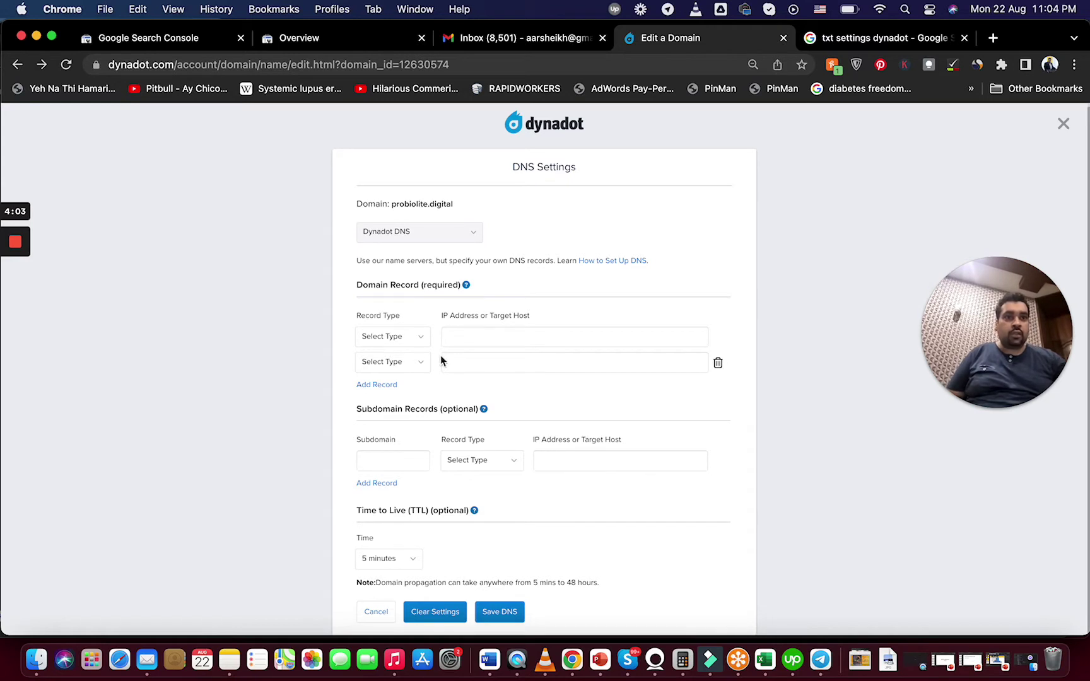
Step: Add a TXT domain record in Dynadot, paste the site verification token copied from Search Console as its value, and save the DNS settings
left_click(404, 336)
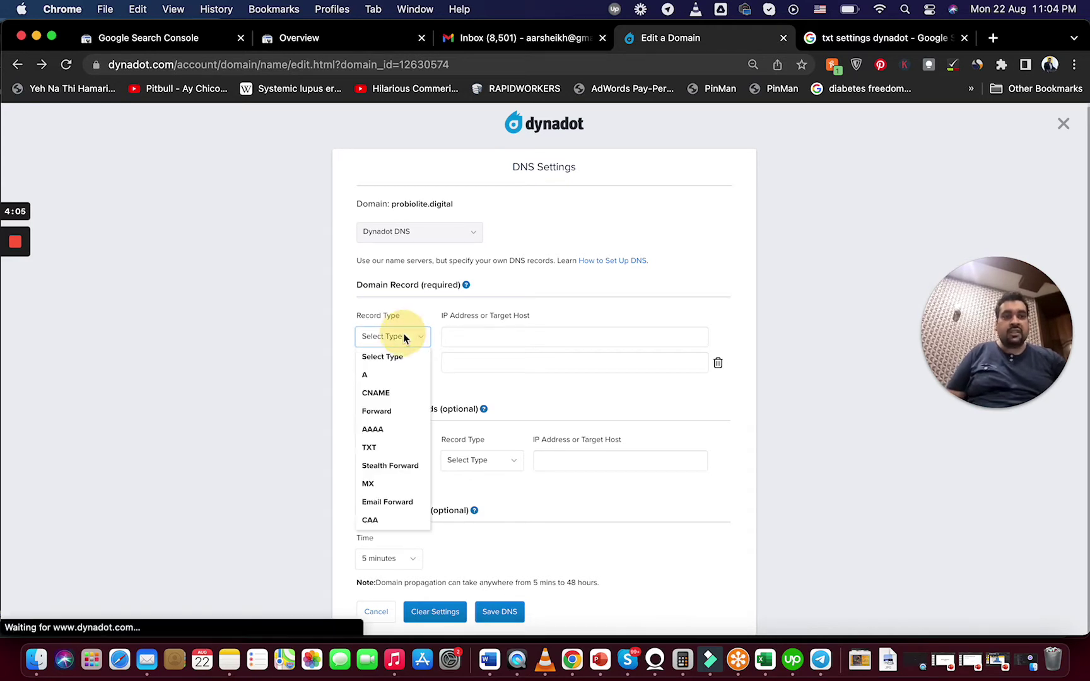
left_click(396, 449)
left_click(340, 39)
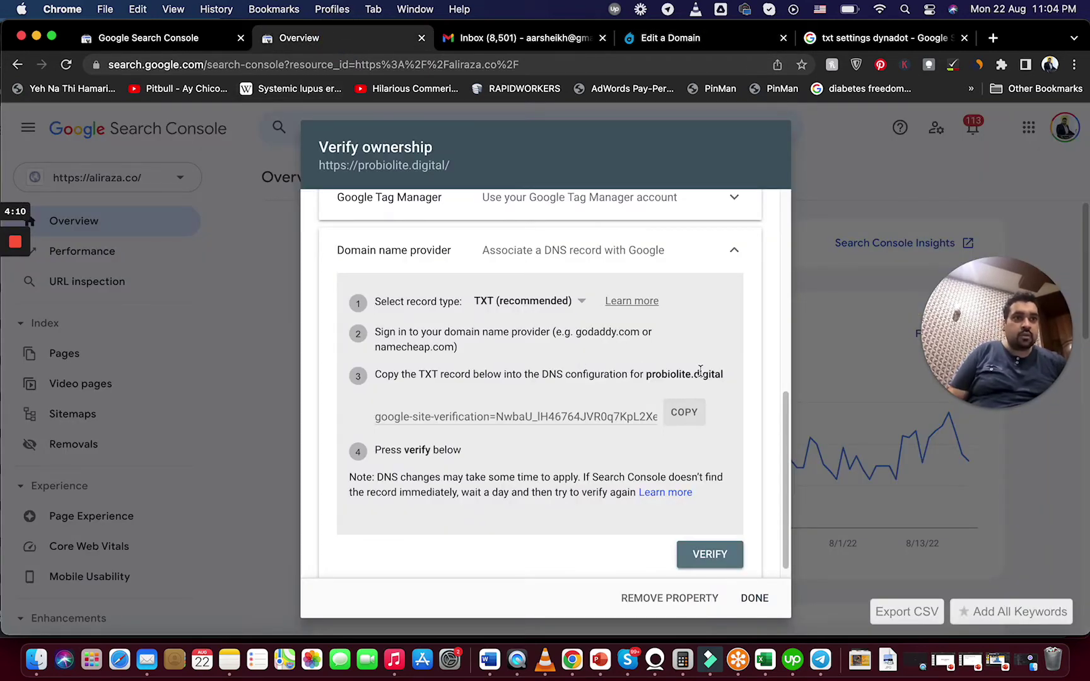
left_click(675, 415)
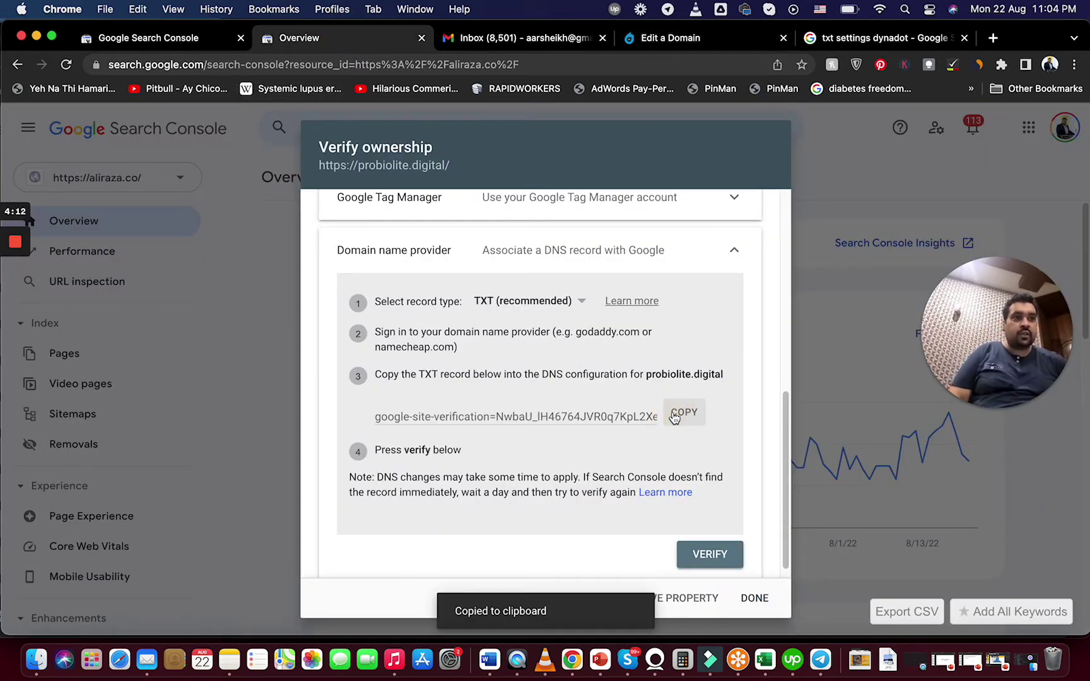
left_click(726, 40)
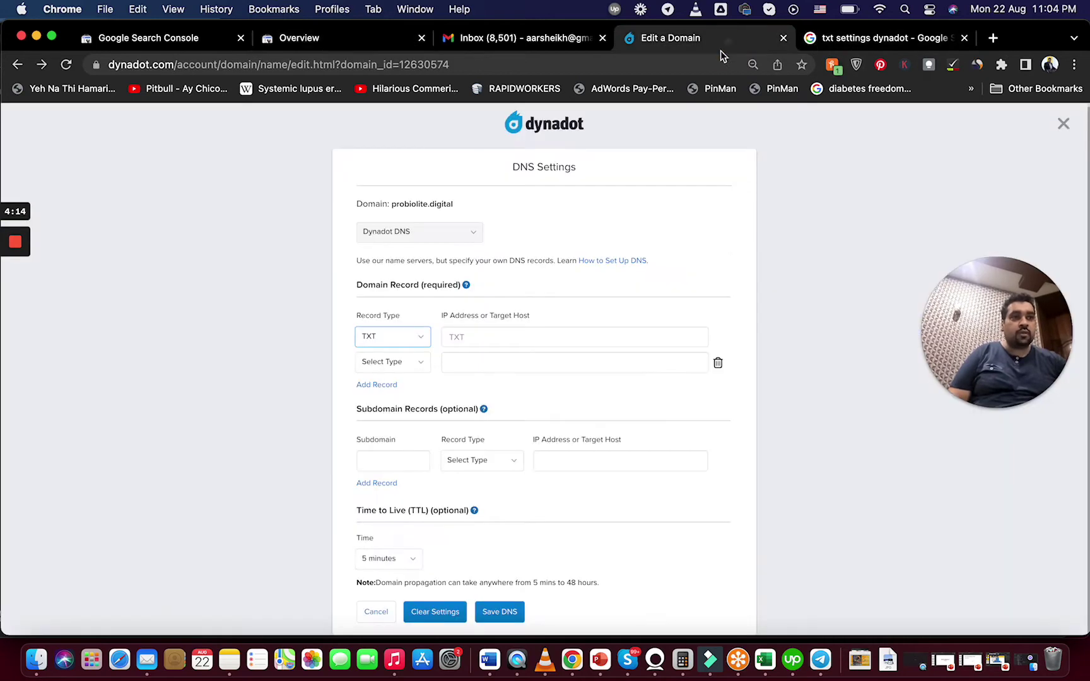
left_click(521, 344)
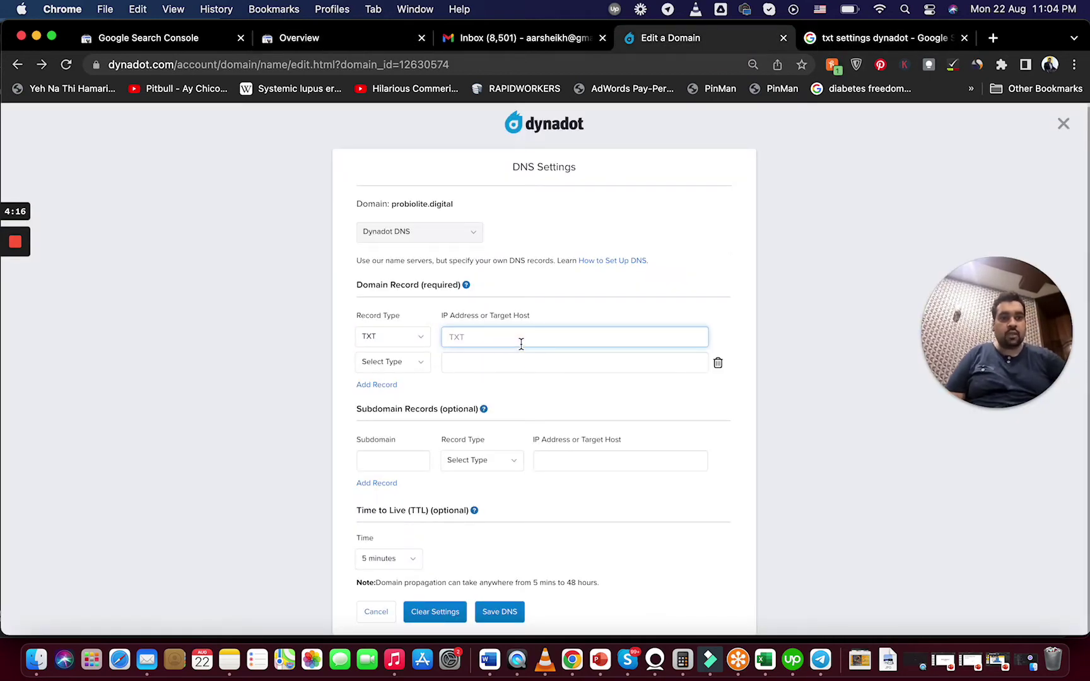
key("super+v")
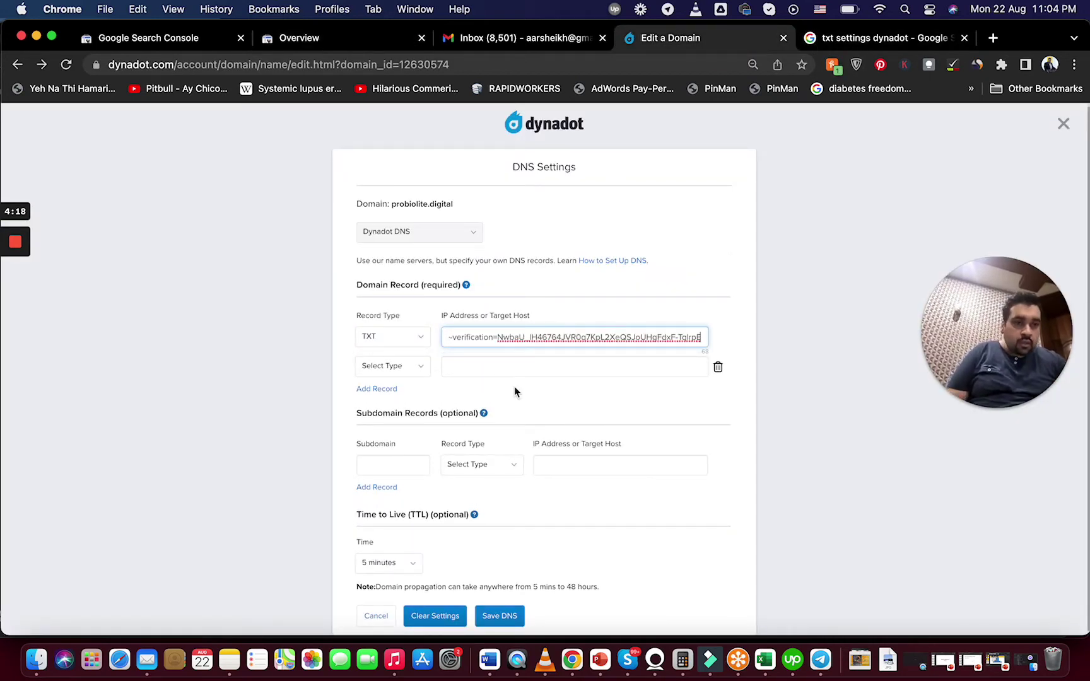
left_click(508, 618)
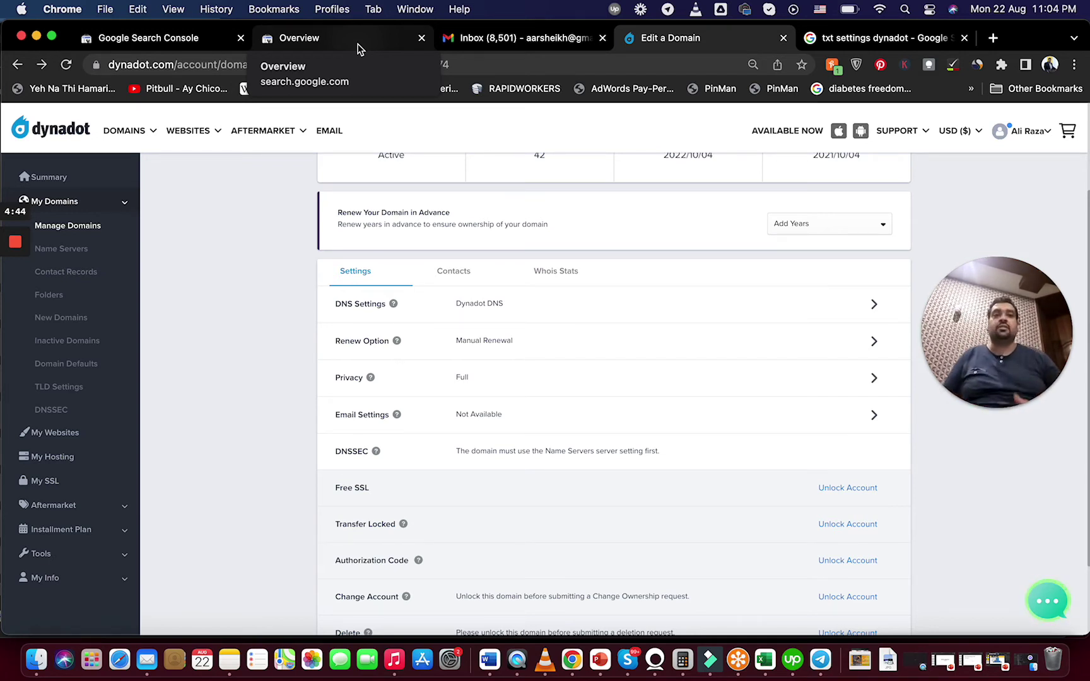
Step: Return to Search Console and try to verify ownership of probiolite.digital through the domain name provider method
left_click(357, 46)
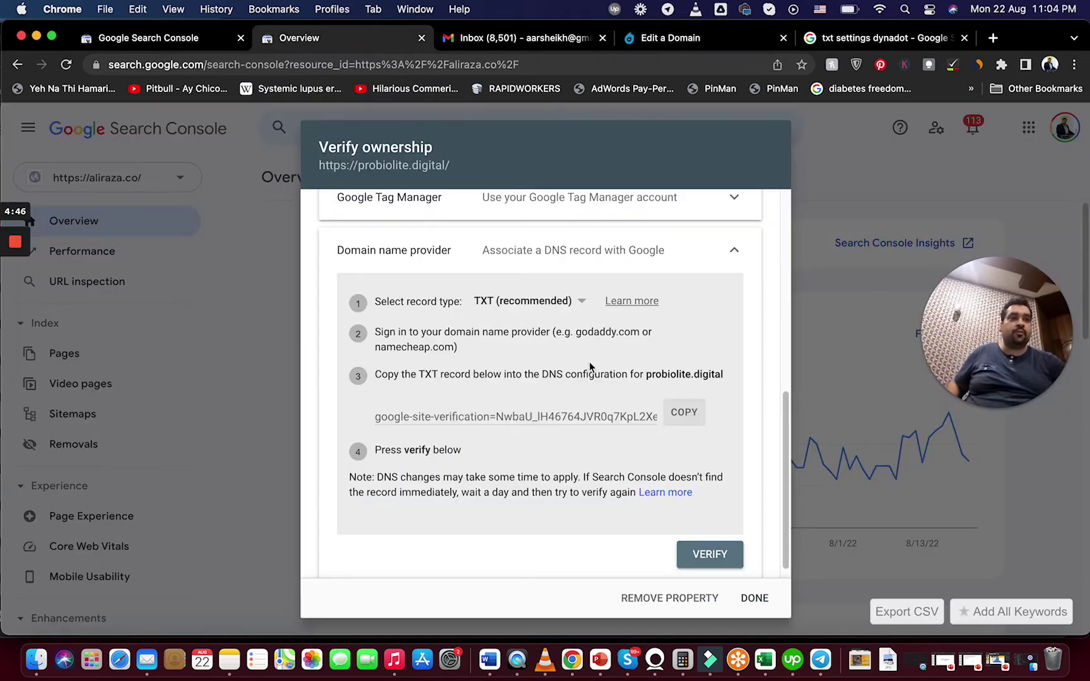
left_click(719, 554)
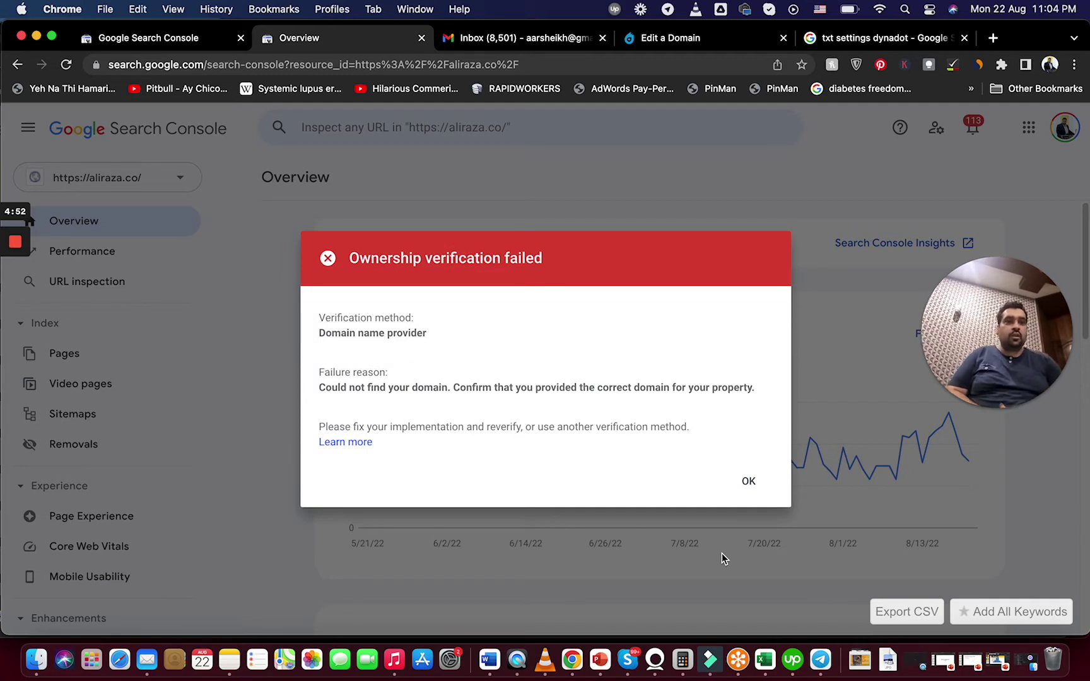
Step: Dismiss the verification notice and try again to verify probiolite.digital through the Domain name provider method
left_click(748, 485)
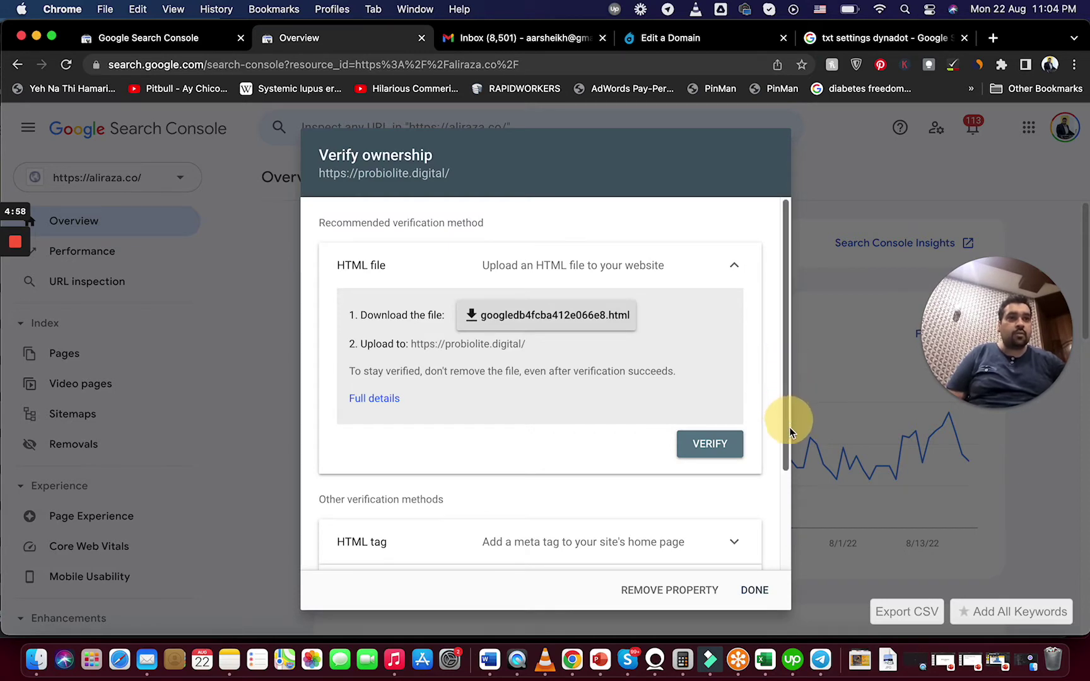
left_click_drag(789, 427, 779, 588)
left_click(674, 553)
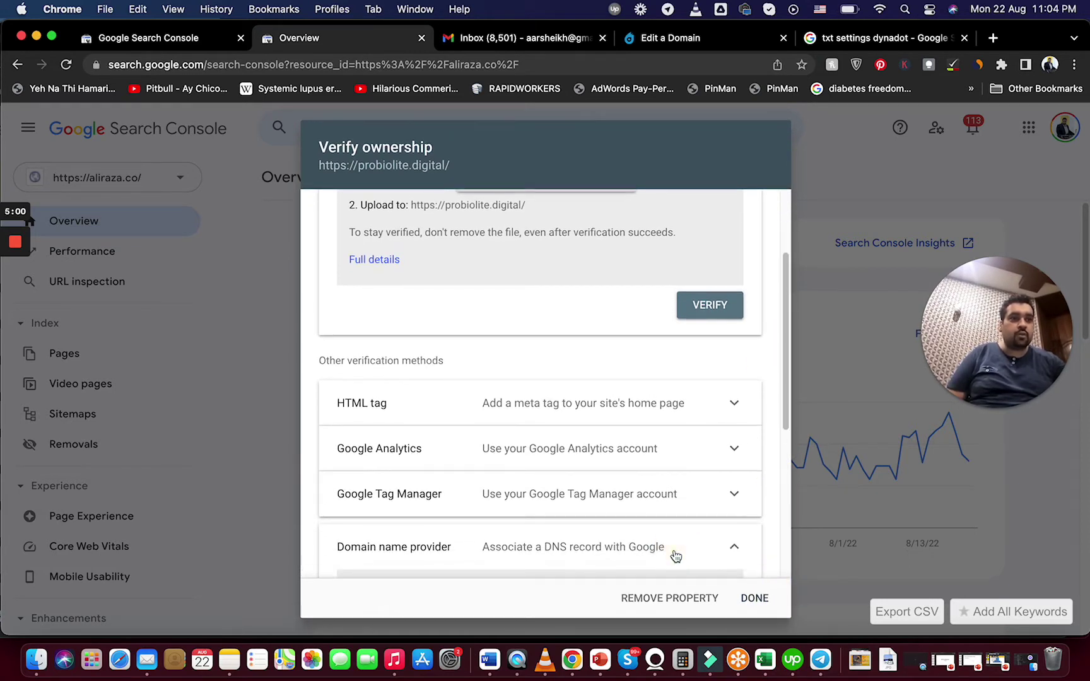
left_click_drag(786, 436, 783, 591)
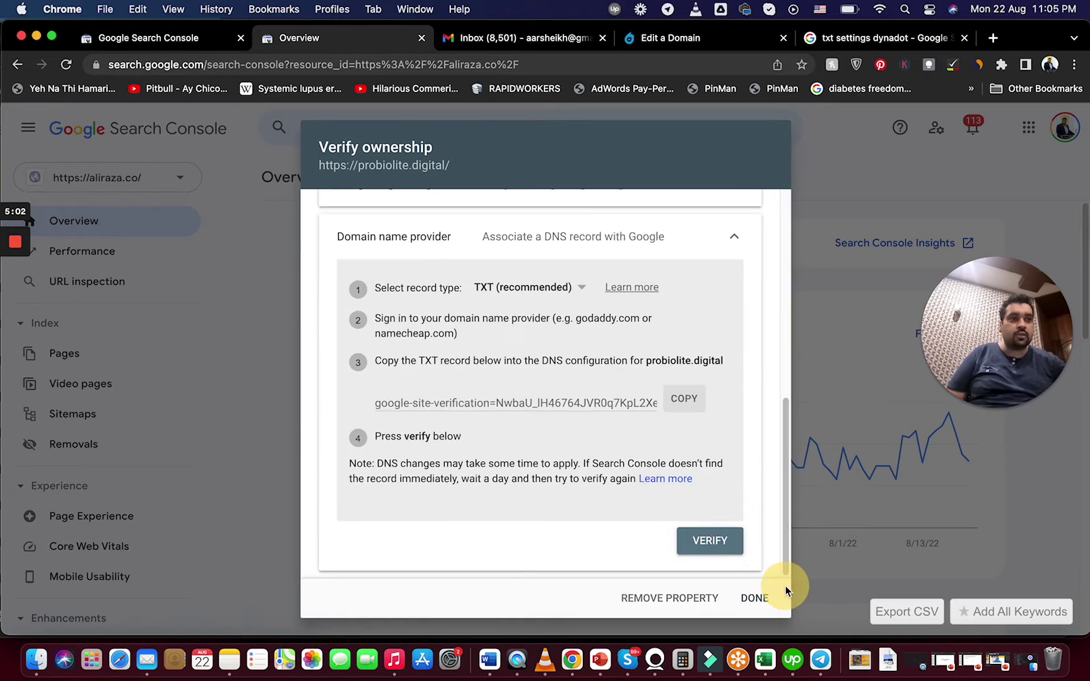
left_click(711, 541)
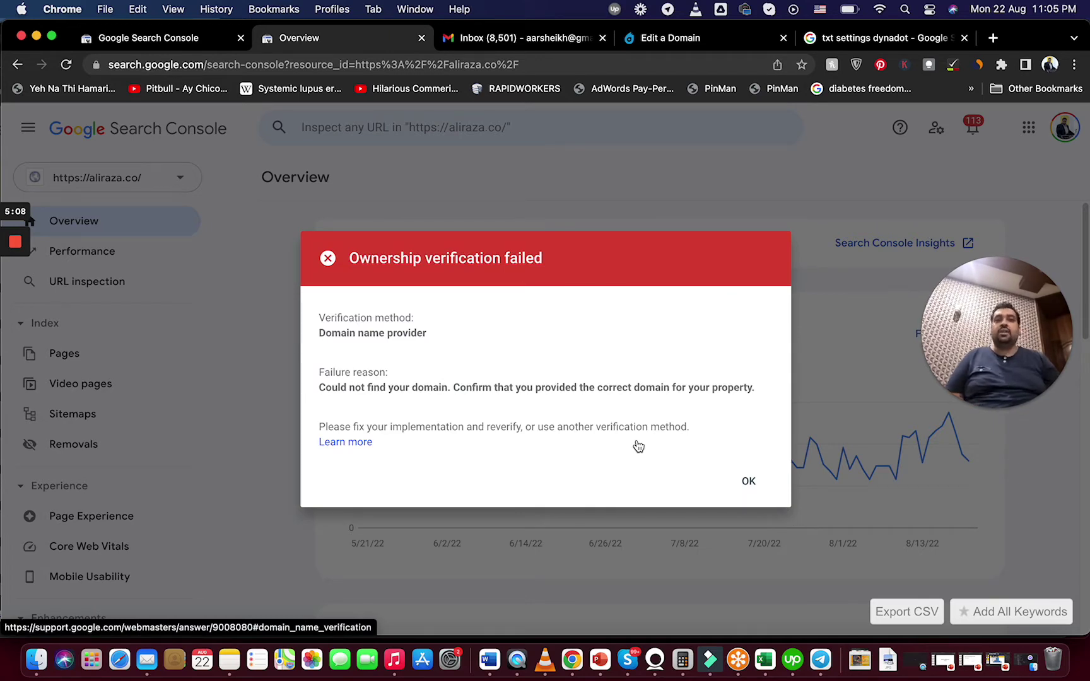
left_click(748, 481)
Step: Expand the Domain name provider method again to review its TXT record instructions for probiolite.digital
left_click_drag(783, 437, 784, 584)
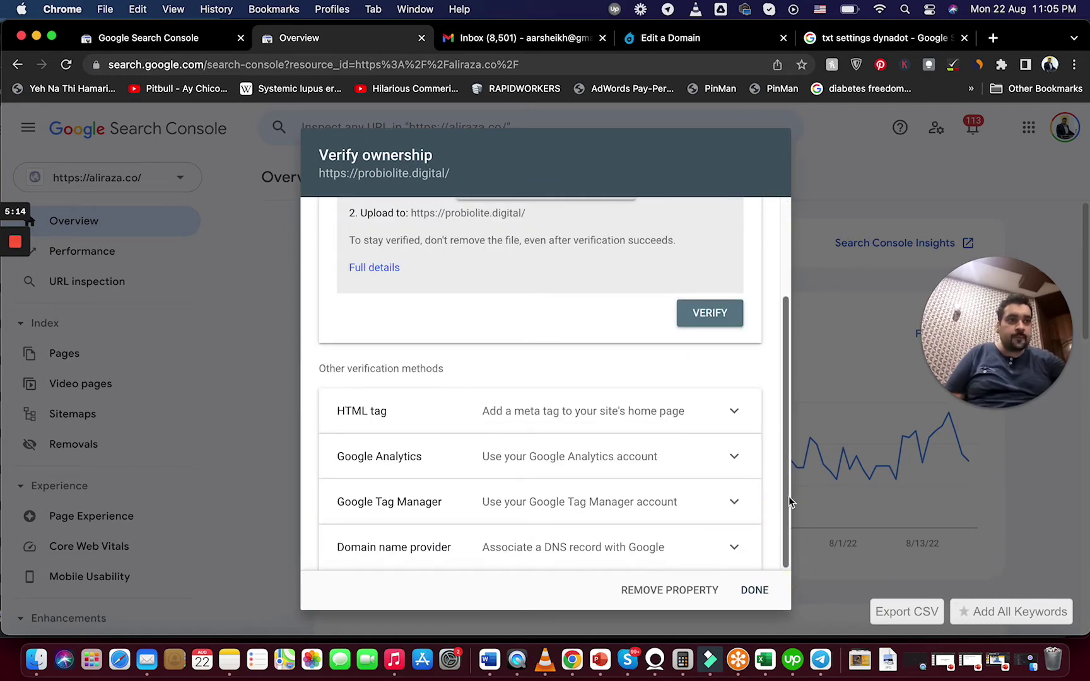
left_click_drag(786, 503, 776, 377)
scroll(776, 378, "down", 5)
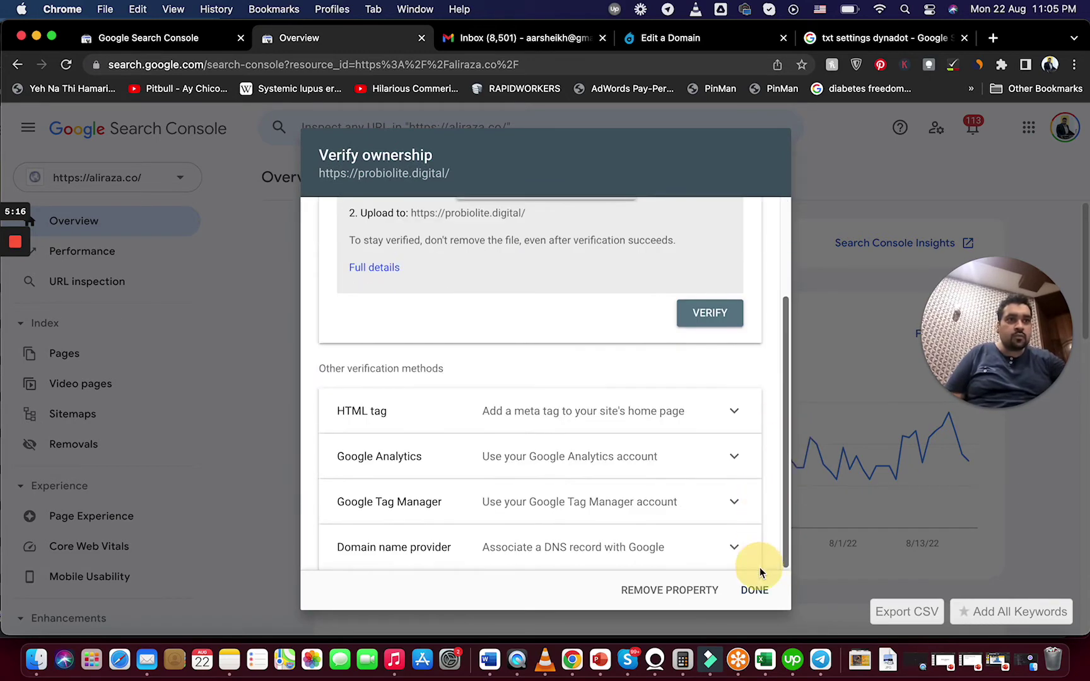
left_click(719, 547)
left_click_drag(784, 426, 786, 558)
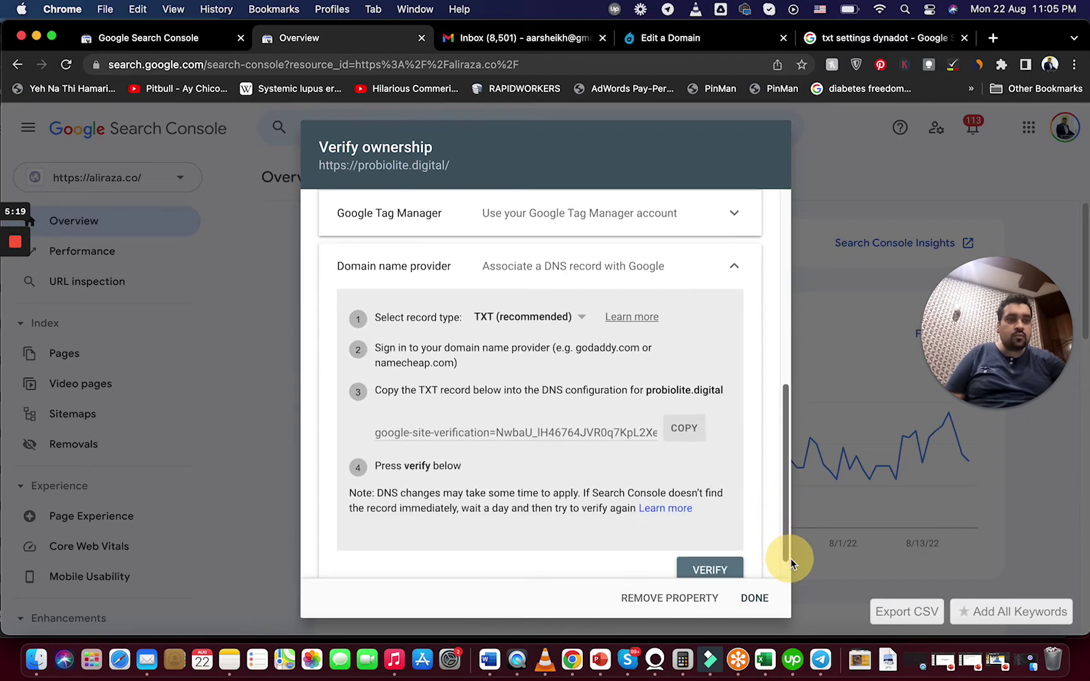
Step: Switch to Dynadot, reopen the DNS settings of probiolite.digital and check the saved TXT record value
left_click(705, 41)
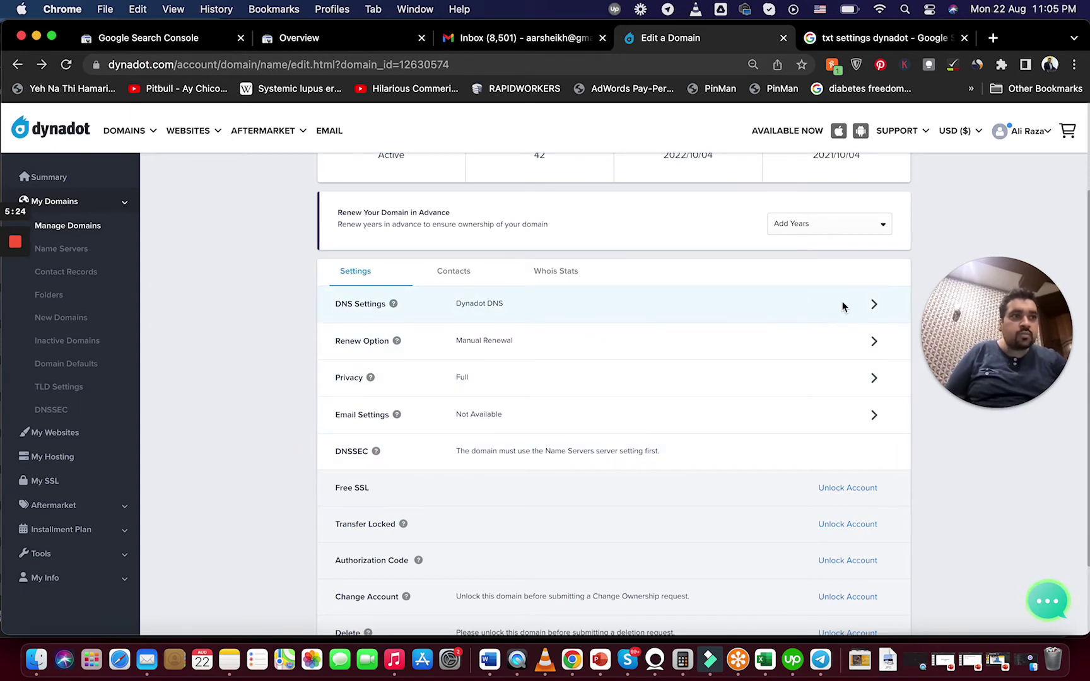
left_click(874, 307)
left_click(873, 309)
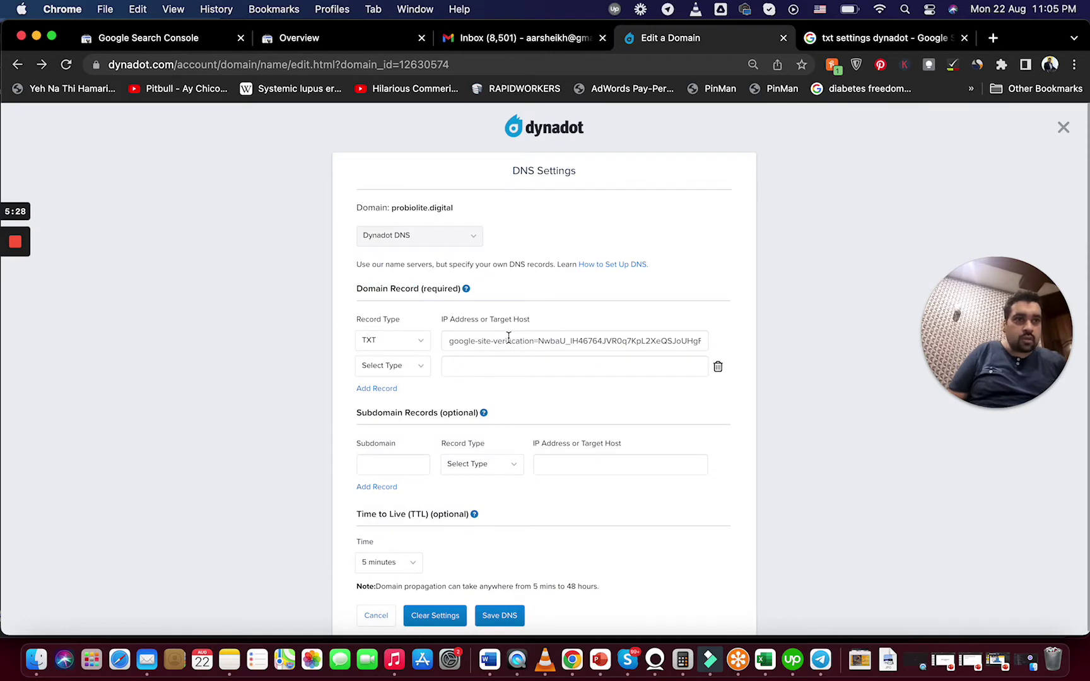
left_click_drag(509, 341, 705, 341)
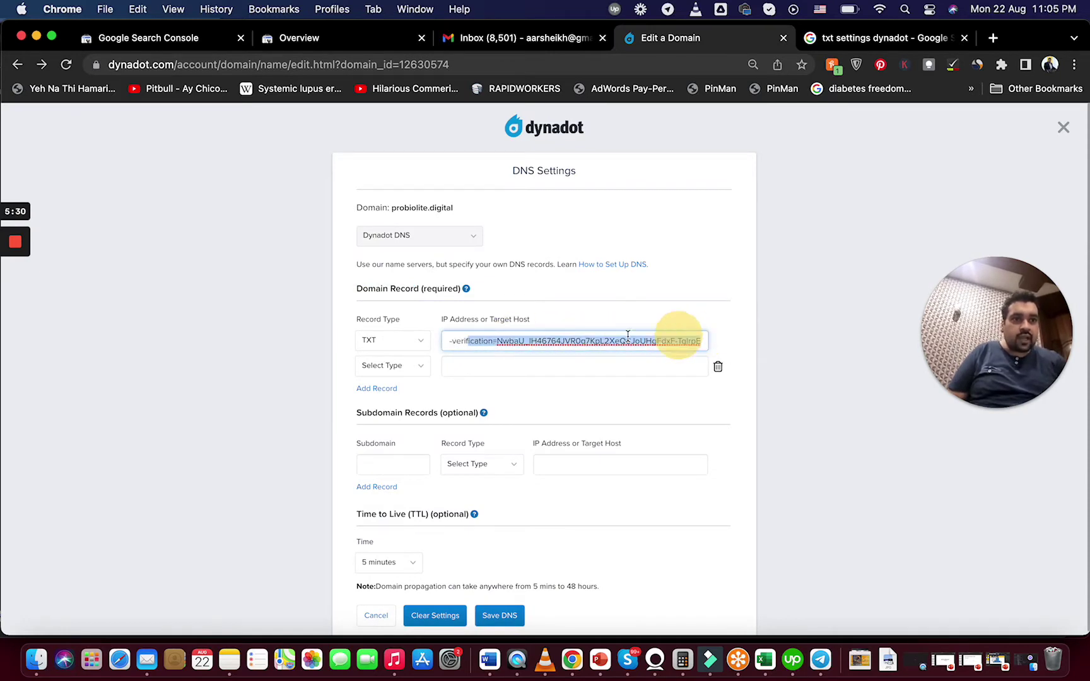
left_click_drag(628, 334, 425, 340)
Step: Examine the Time to Live options and their help note in the Dynadot DNS settings
left_click(408, 565)
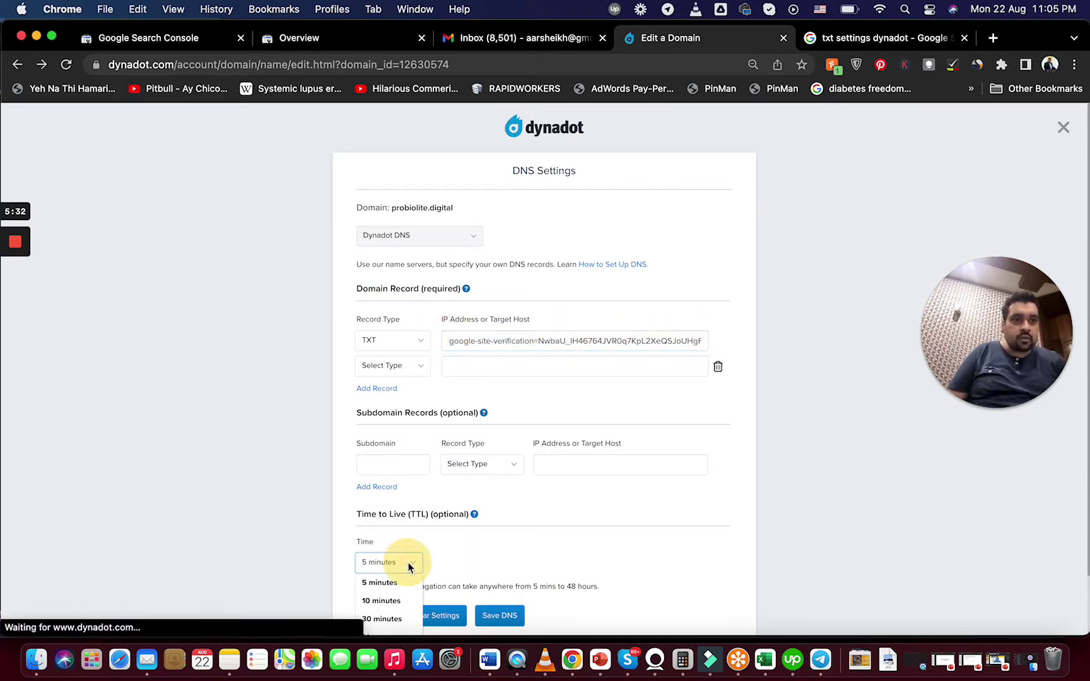
left_click(482, 553)
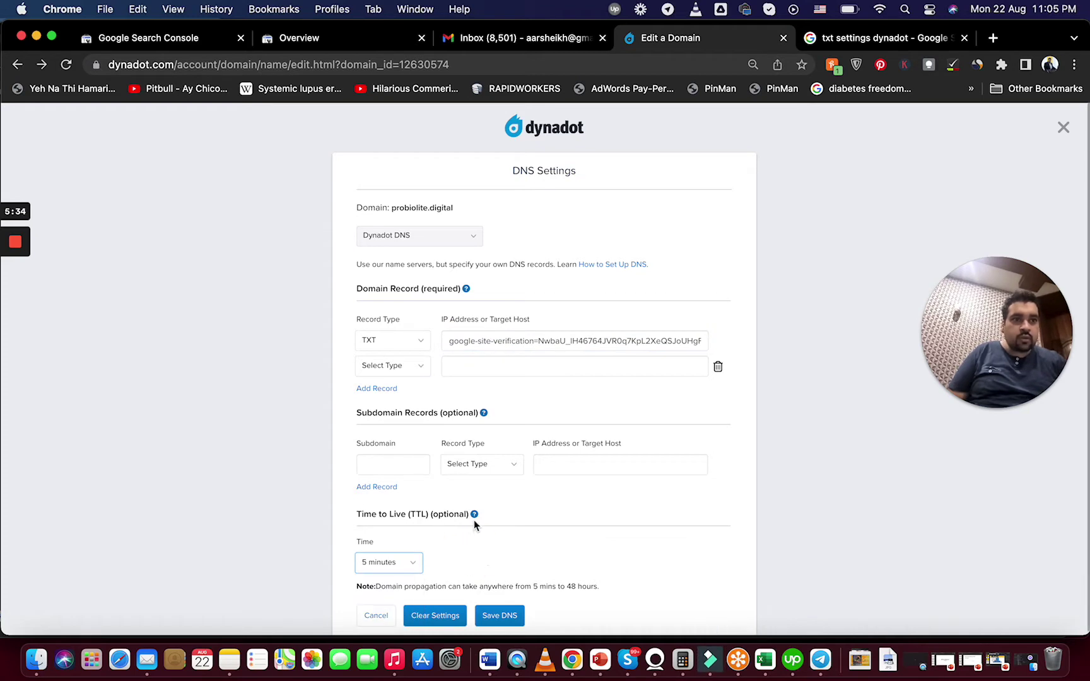
mouse_move(477, 518)
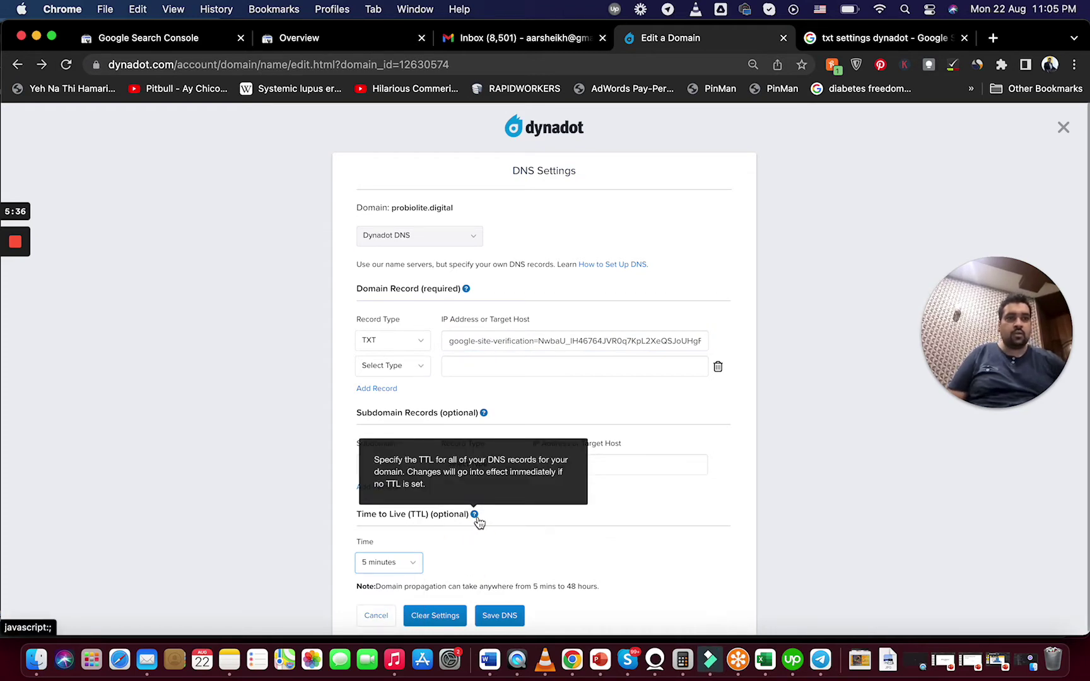
key("space")
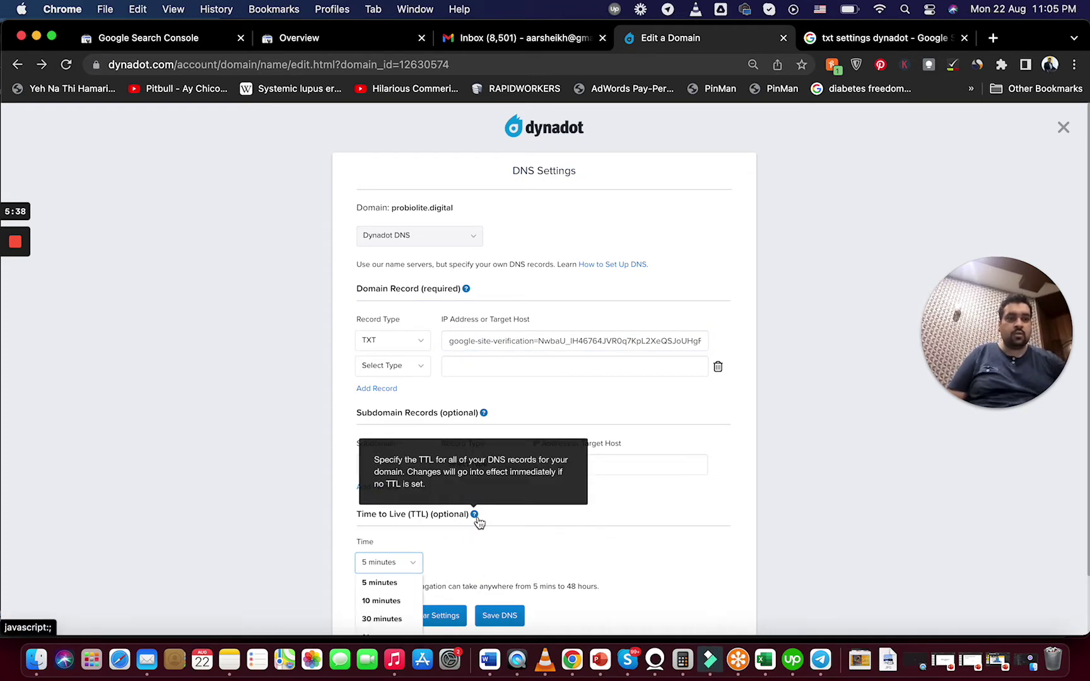
left_click(486, 566)
key("space")
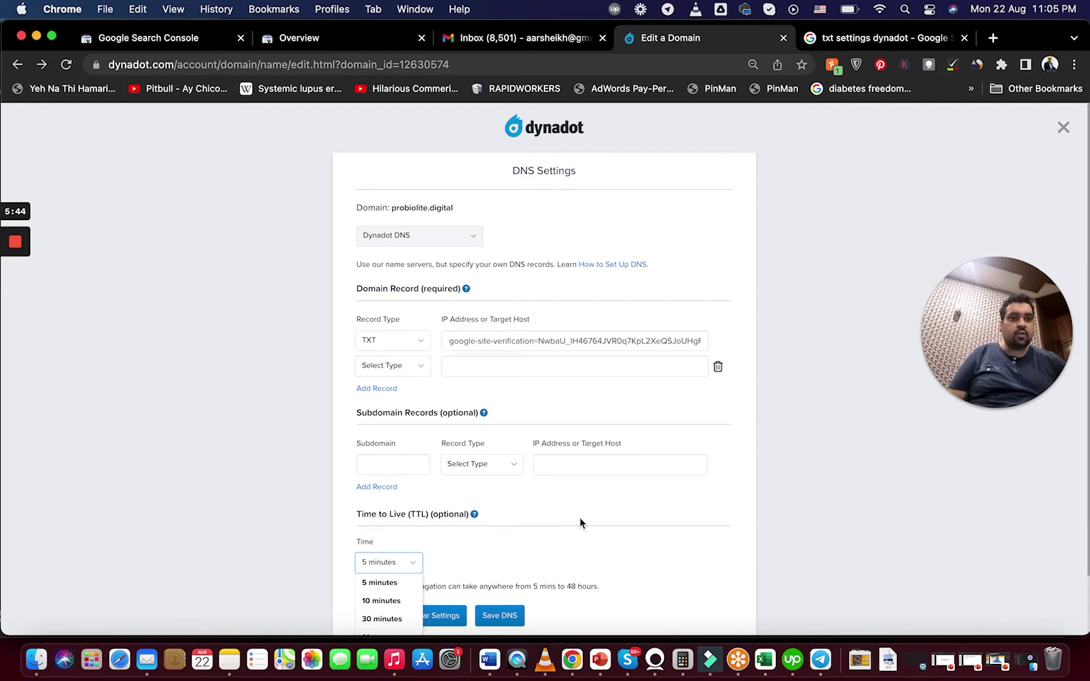
left_click(564, 542)
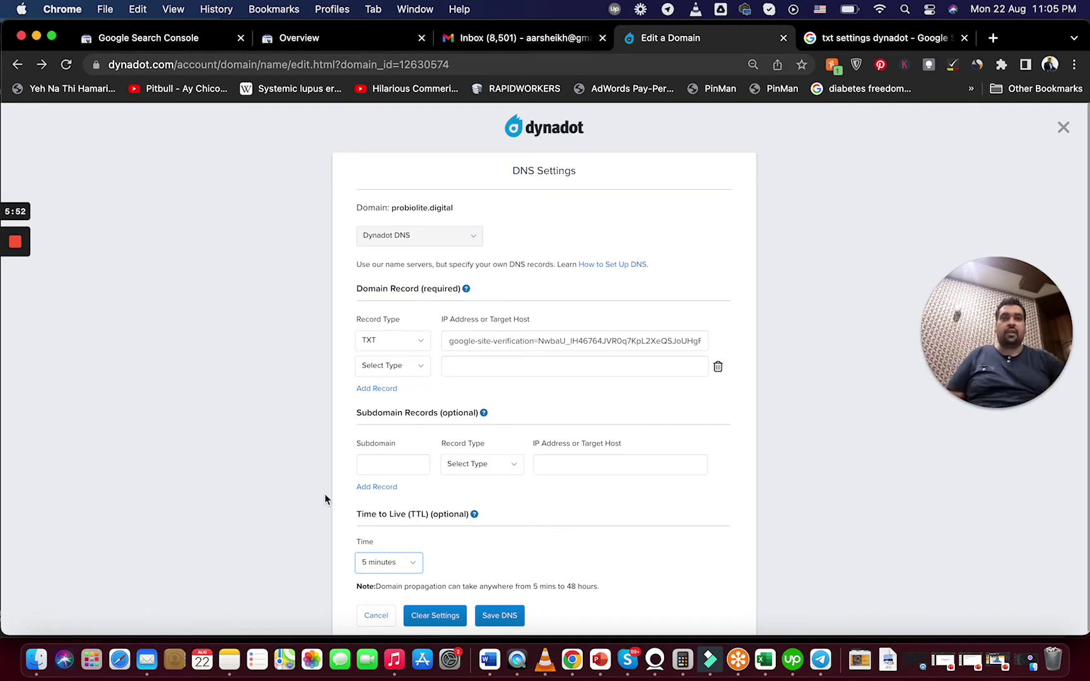
mouse_move(16, 247)
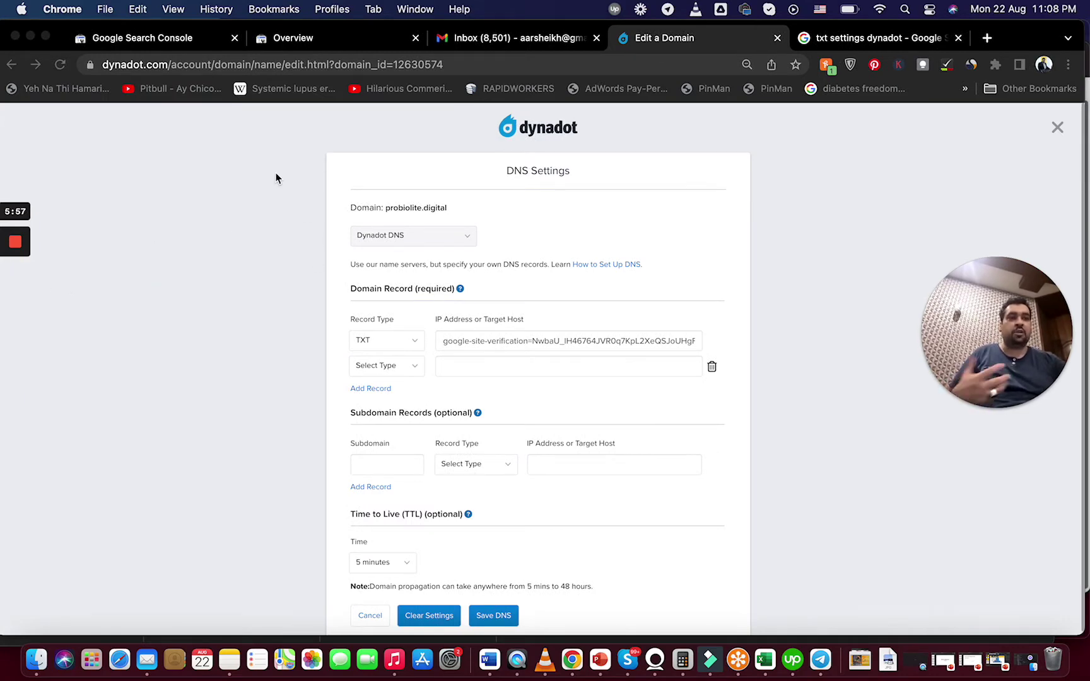
Step: Return to Search Console, retry the domain name provider verification of probiolite.digital and dismiss the notice
left_click(184, 40)
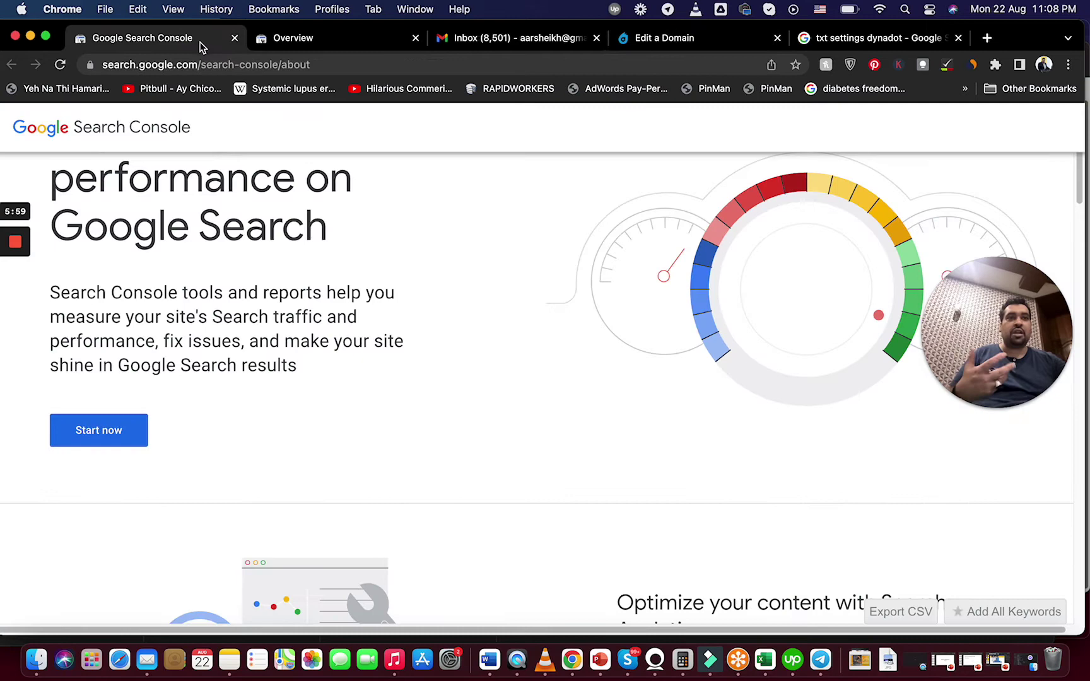
left_click(334, 39)
left_click(724, 566)
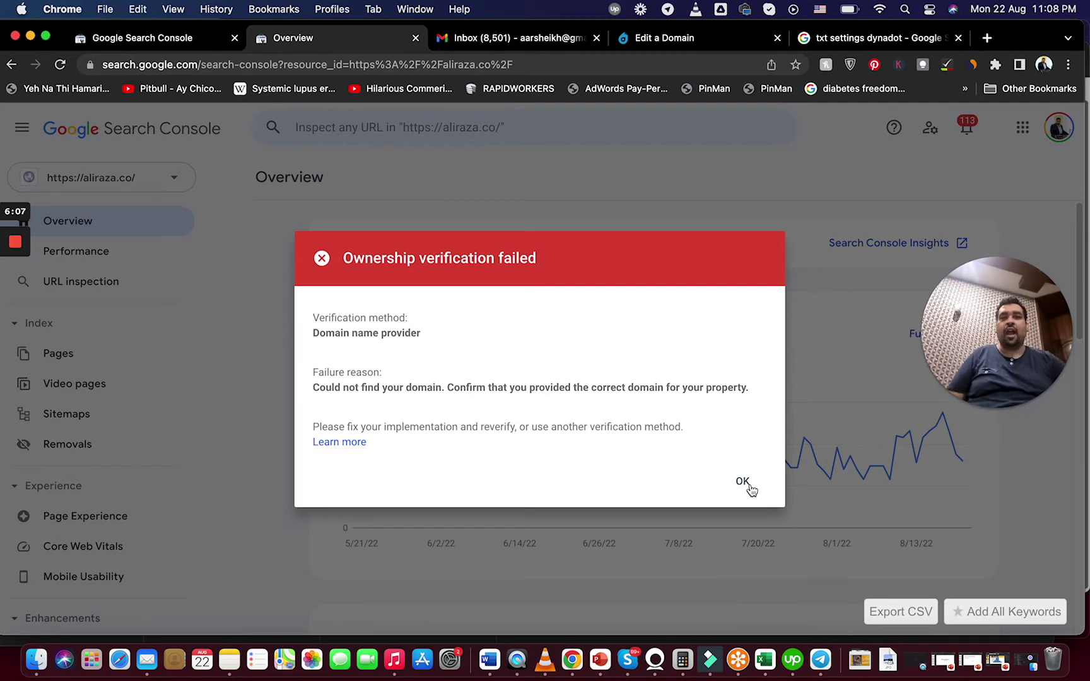
left_click(749, 487)
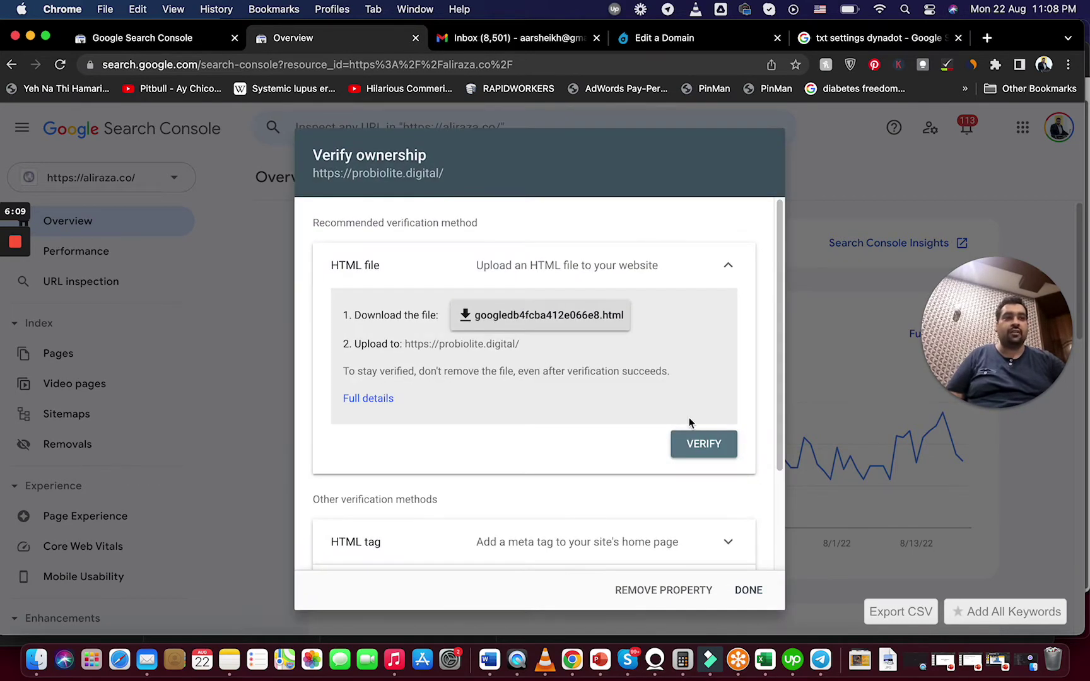
Step: Expand the Domain name provider method and attempt the ownership verification of probiolite.digital once more with the TXT record
left_click_drag(783, 466, 780, 607)
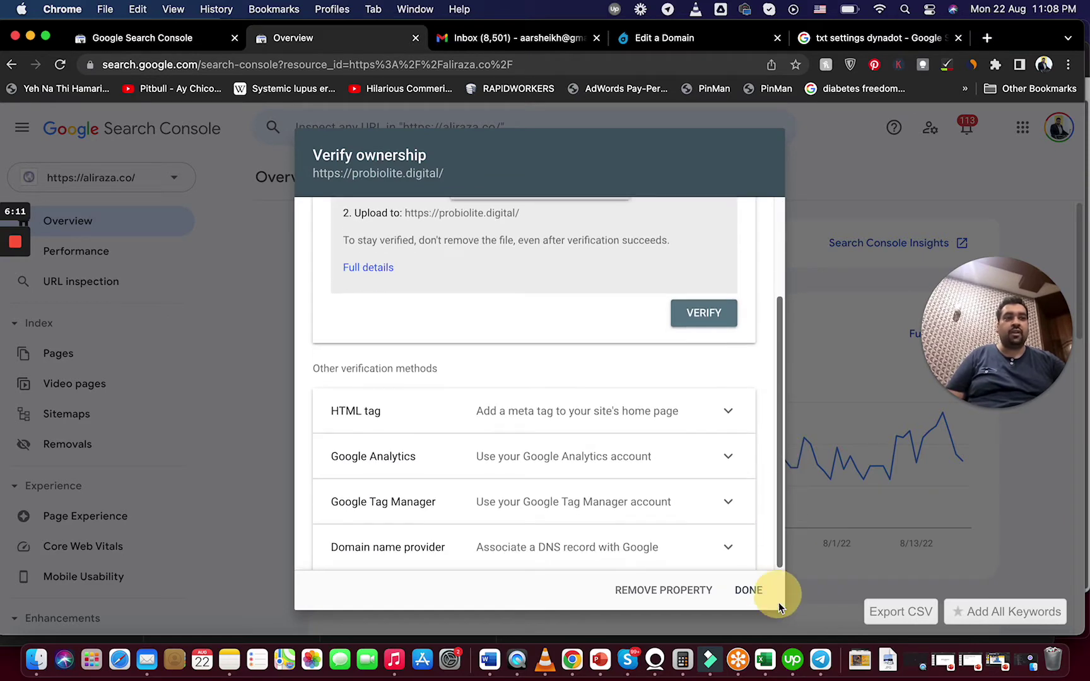
left_click(684, 547)
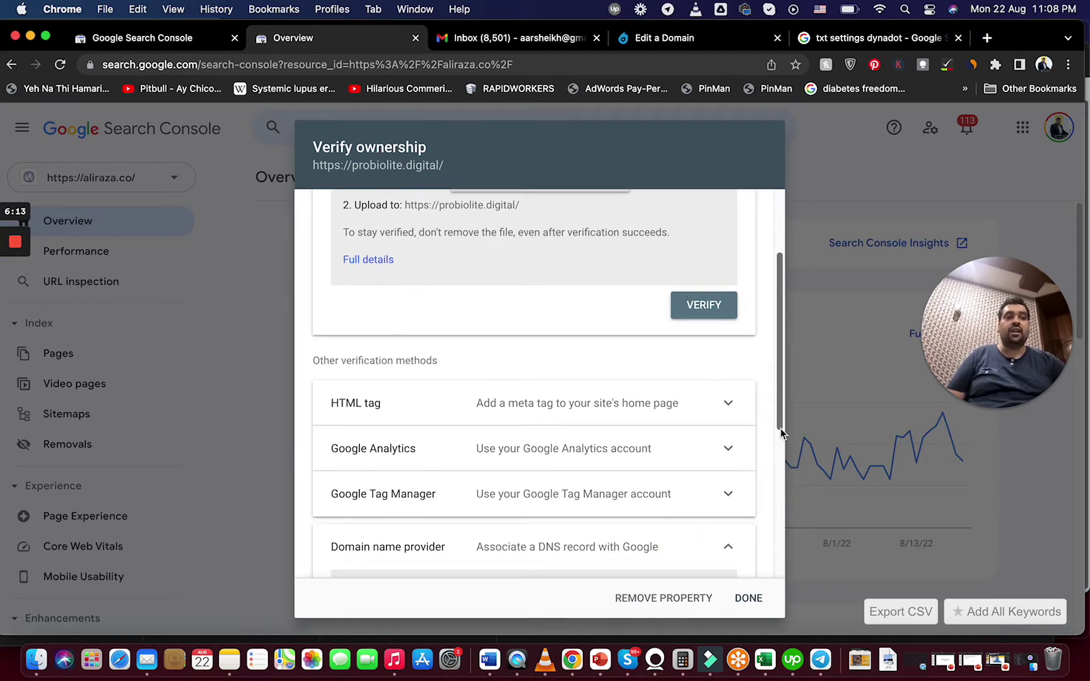
left_click_drag(781, 433, 778, 539)
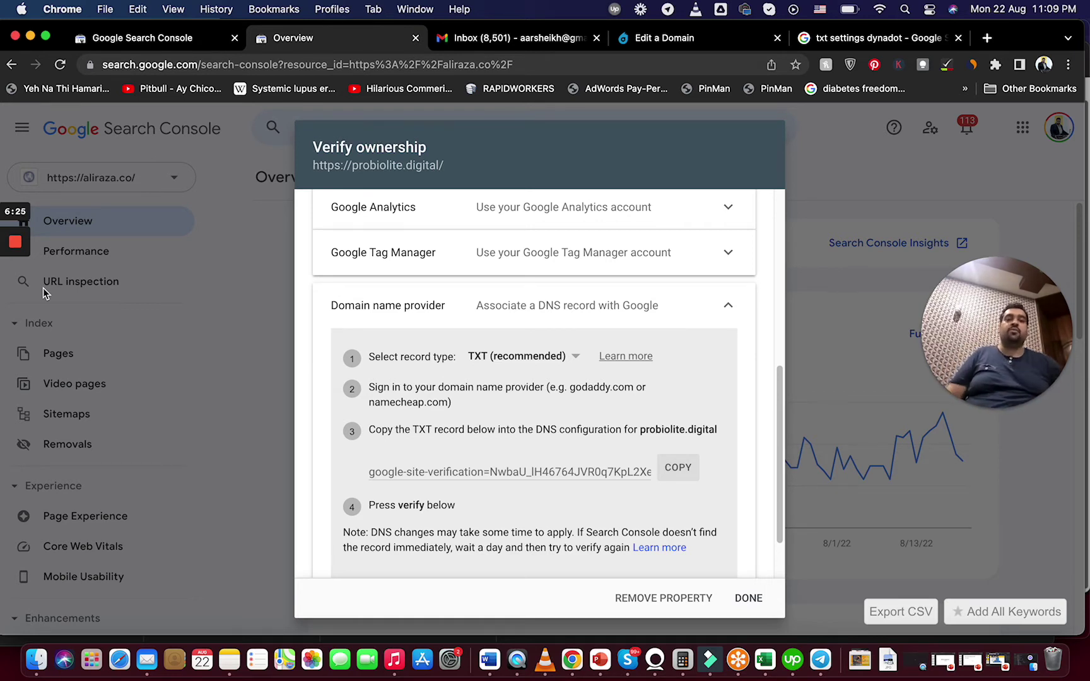
mouse_move(19, 291)
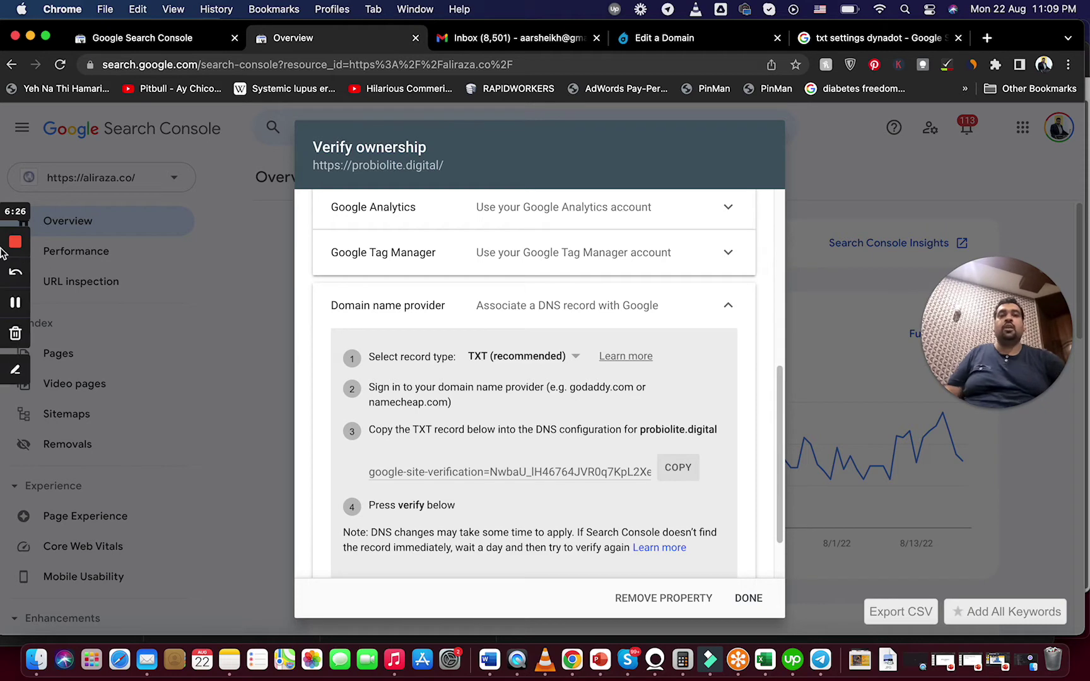
left_click(19, 304)
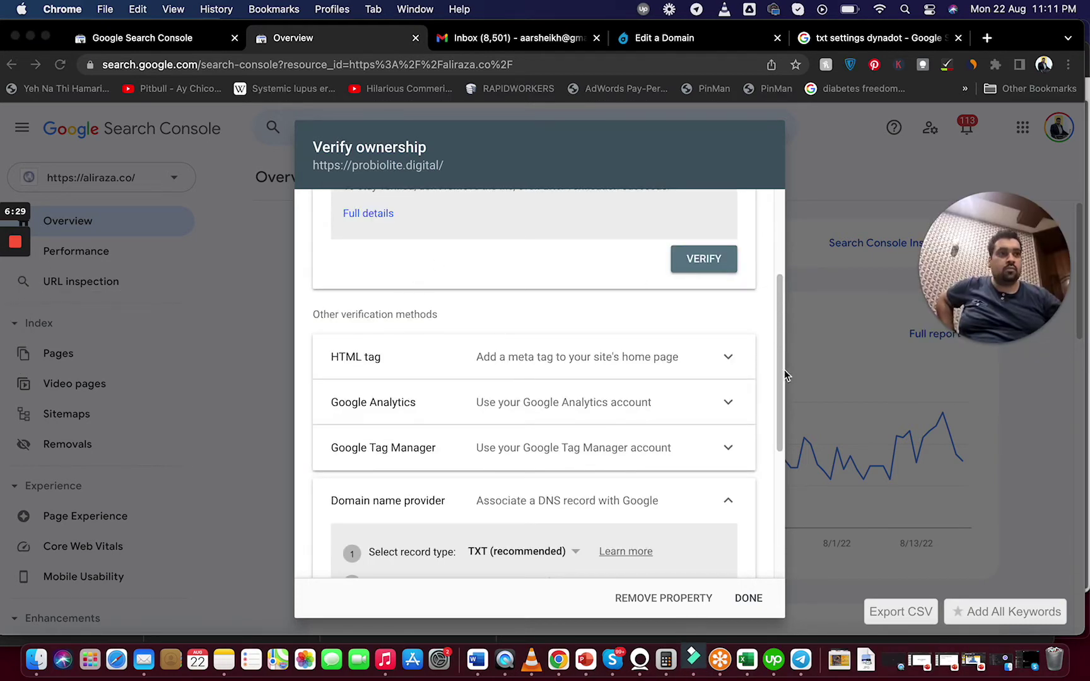
left_click_drag(778, 392, 772, 539)
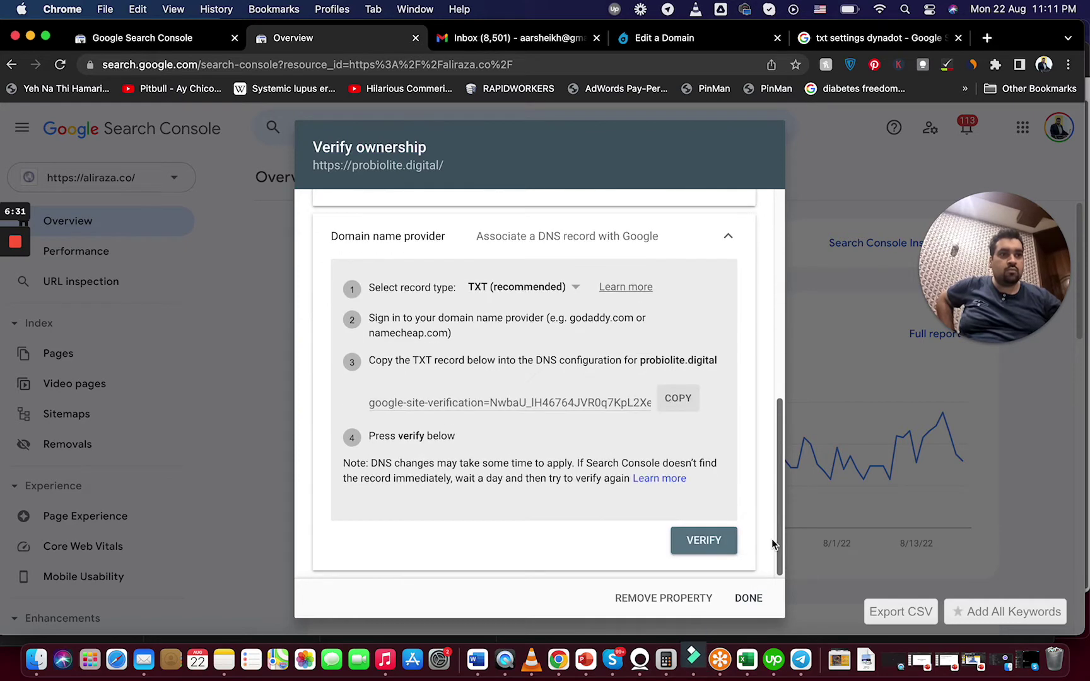
left_click(716, 543)
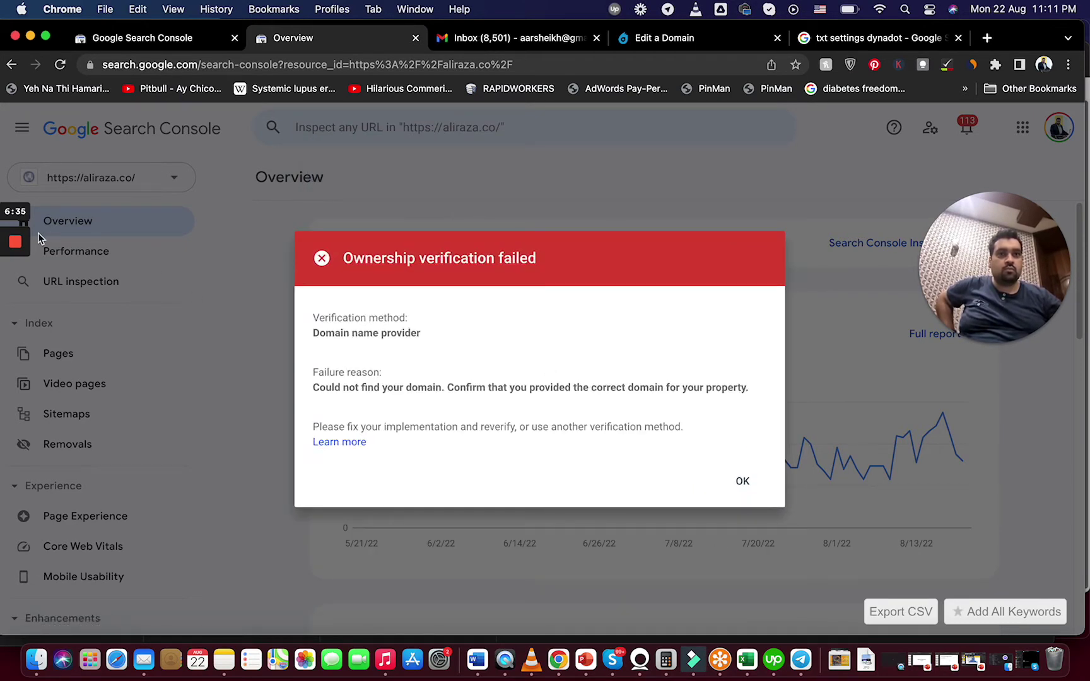
left_click(15, 292)
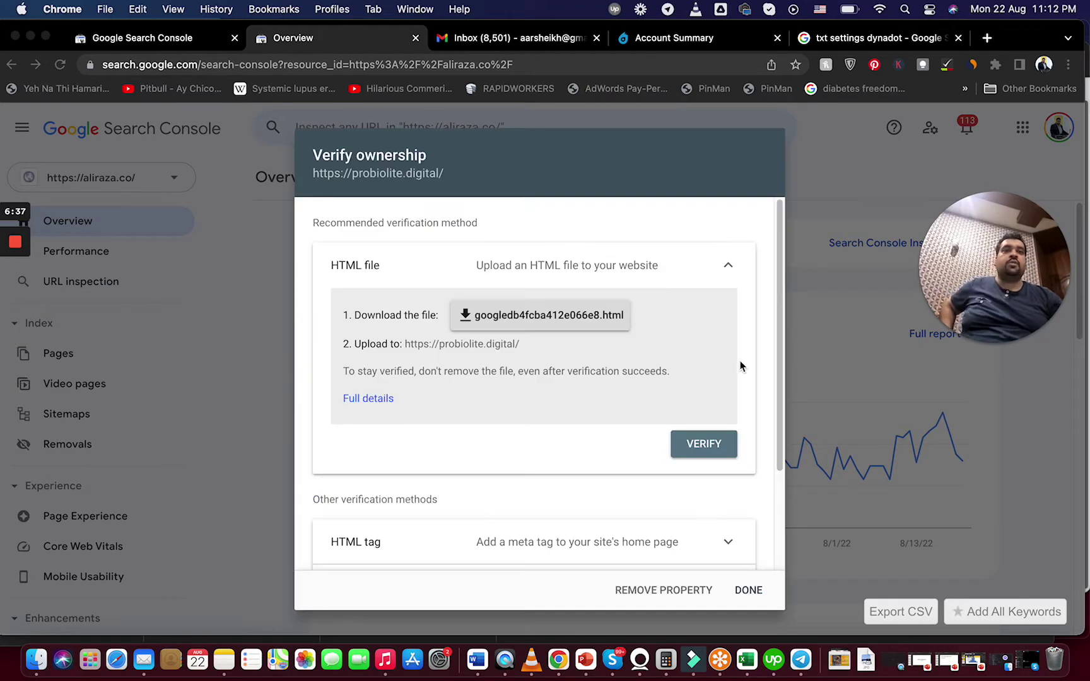
Step: Review the available verification methods for probiolite.digital and finish the Verify ownership dialog
left_click_drag(783, 452, 771, 556)
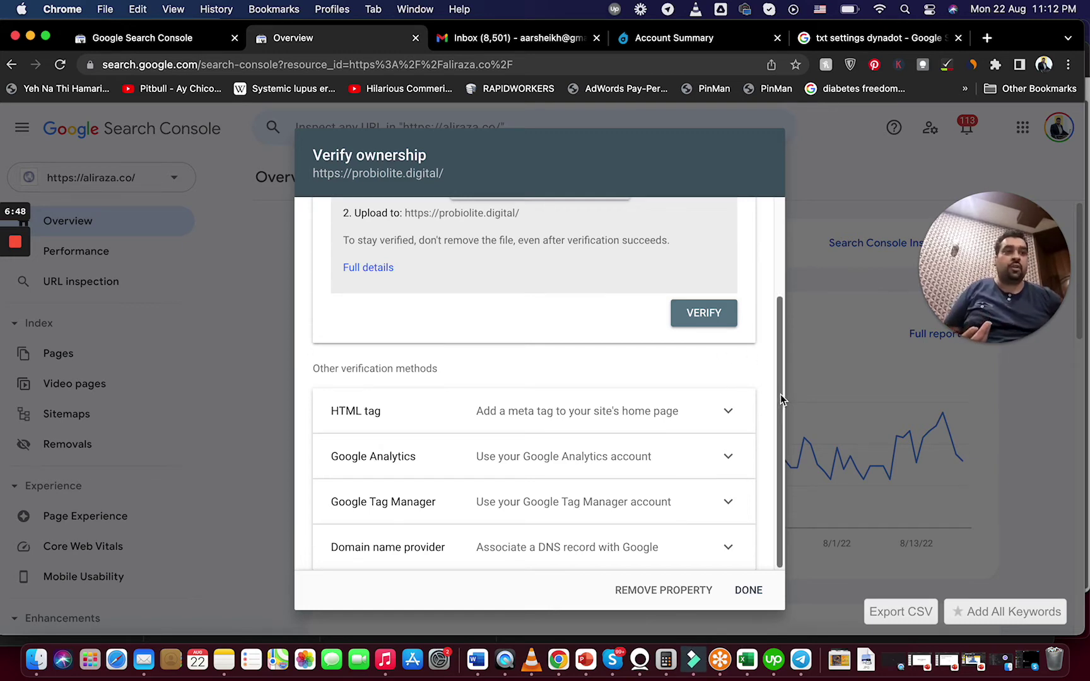
left_click_drag(780, 397, 780, 255)
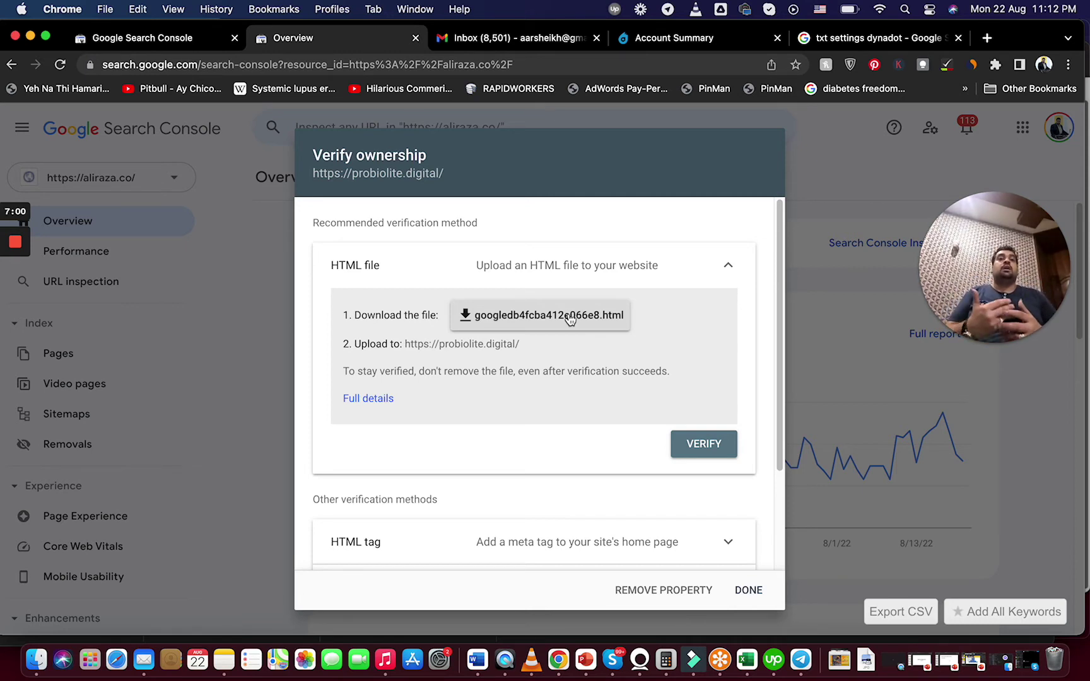
left_click(748, 590)
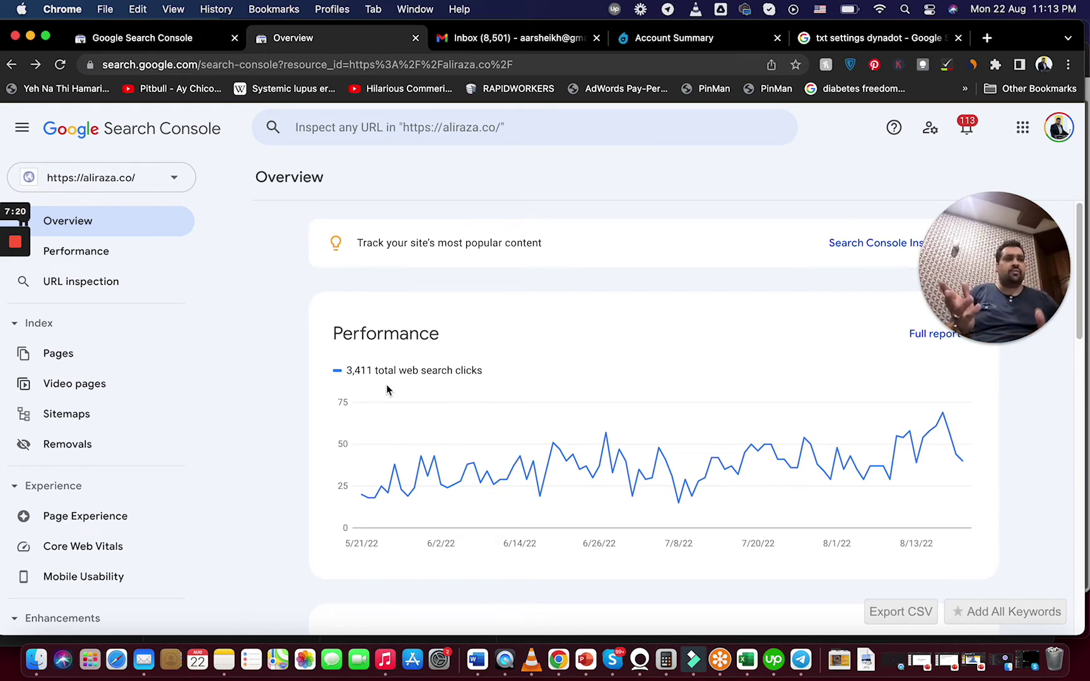
Step: Open the full Page indexing report of the current property and review the reasons why pages aren't indexed
left_click_drag(1082, 284, 1085, 385)
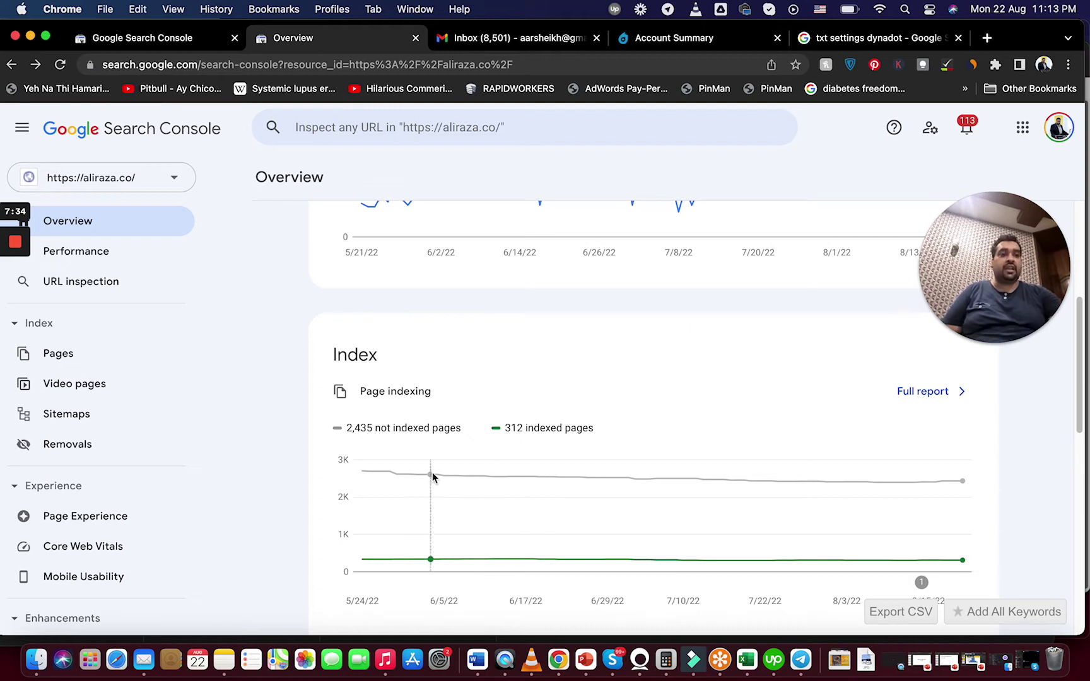
mouse_move(433, 475)
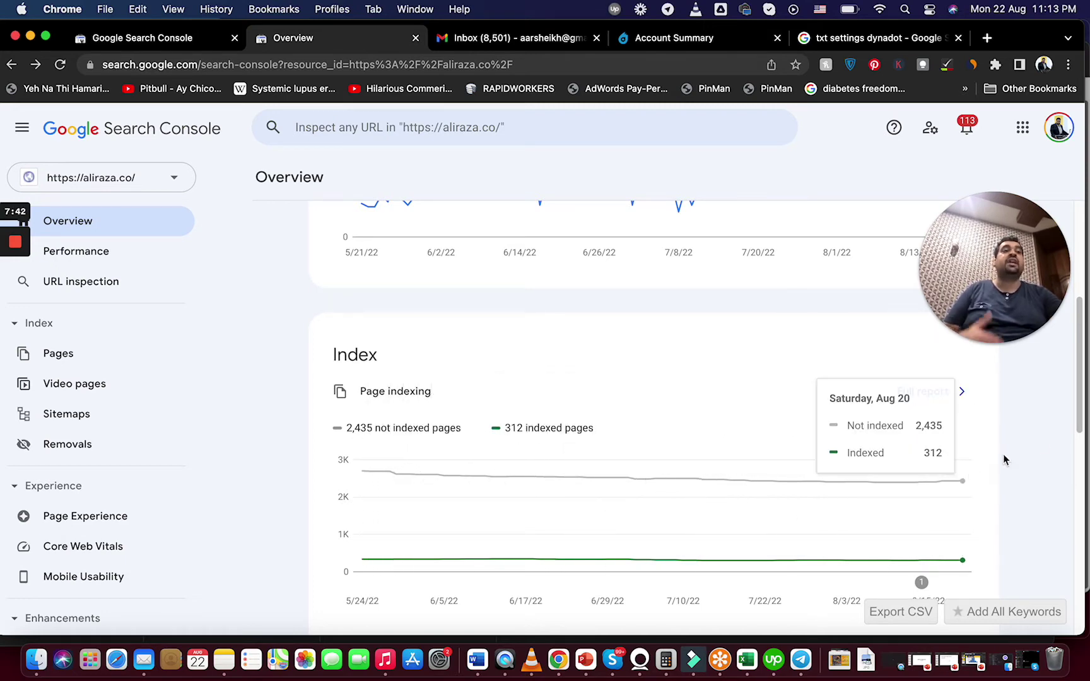
left_click(921, 392)
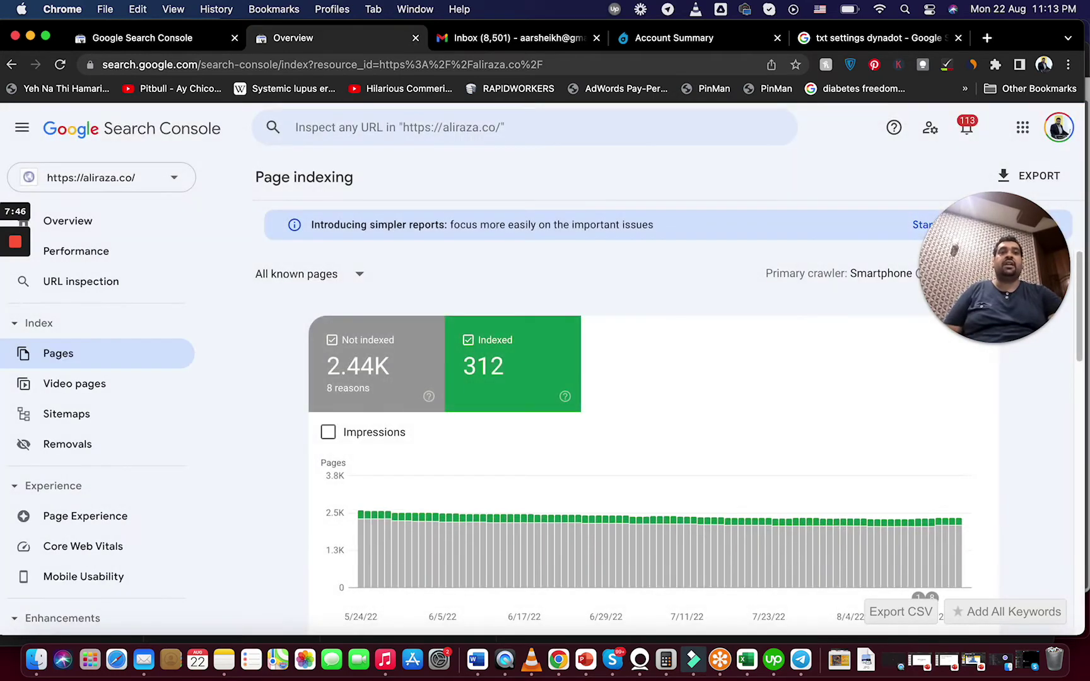
left_click_drag(1081, 287, 1077, 440)
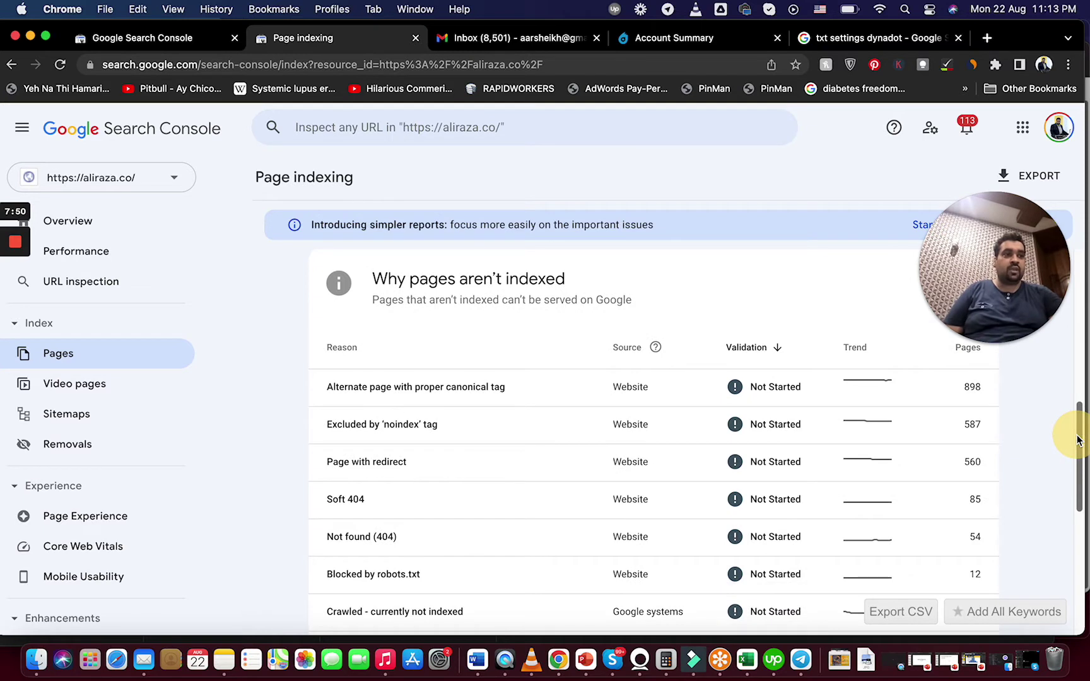
left_click_drag(1078, 440, 1075, 457)
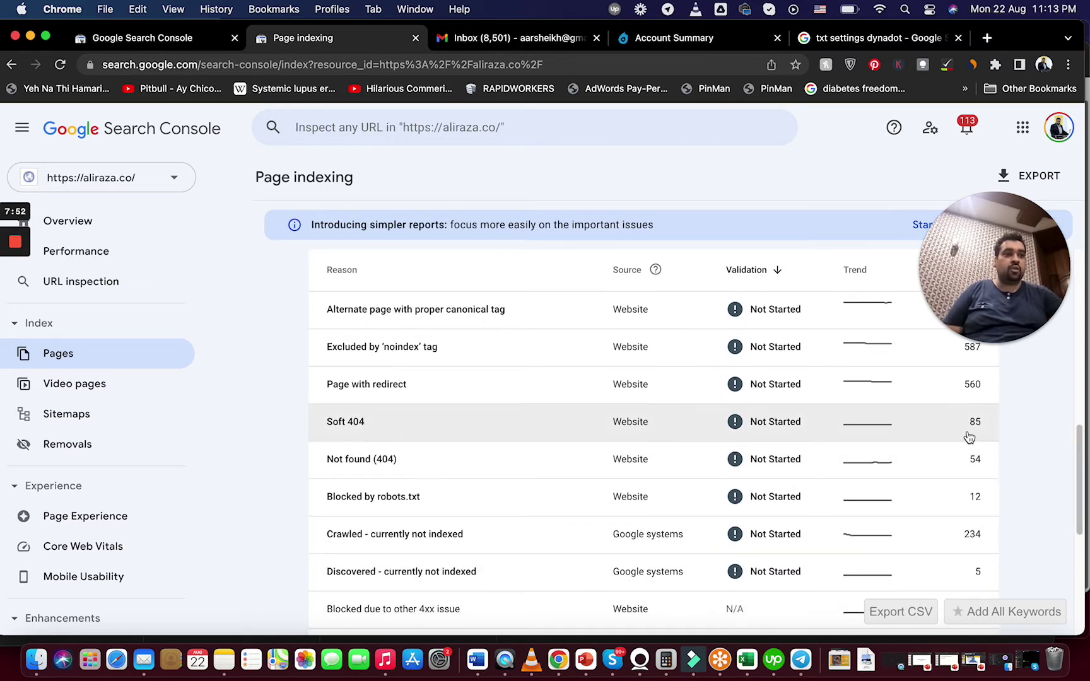
right_click(1076, 451)
key("Escape")
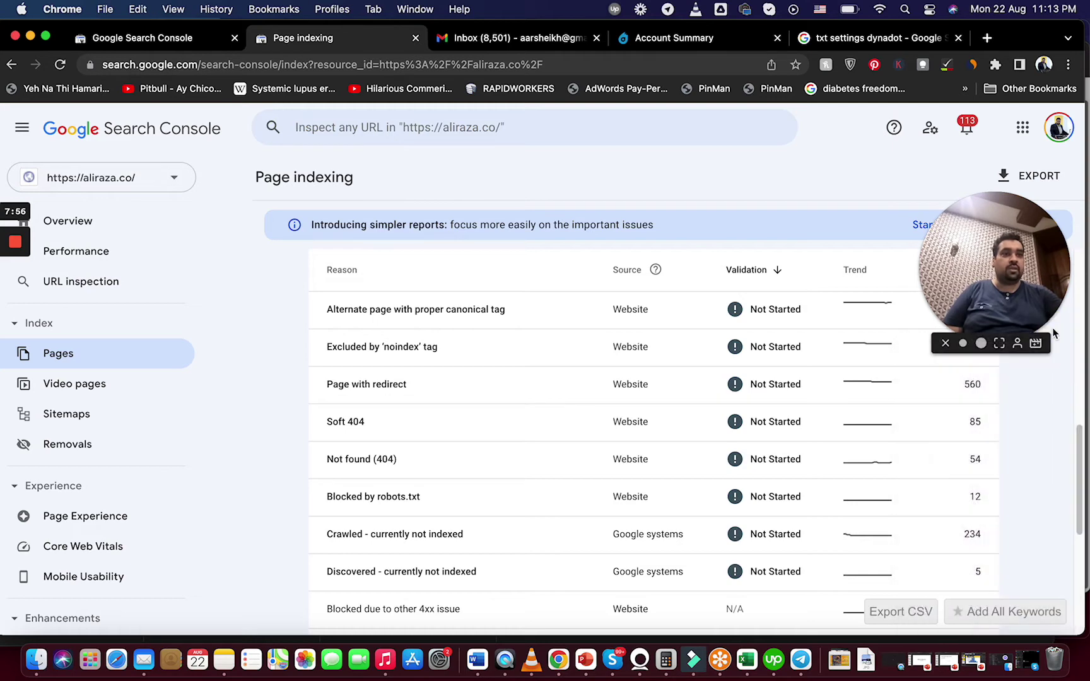
right_click(1078, 471)
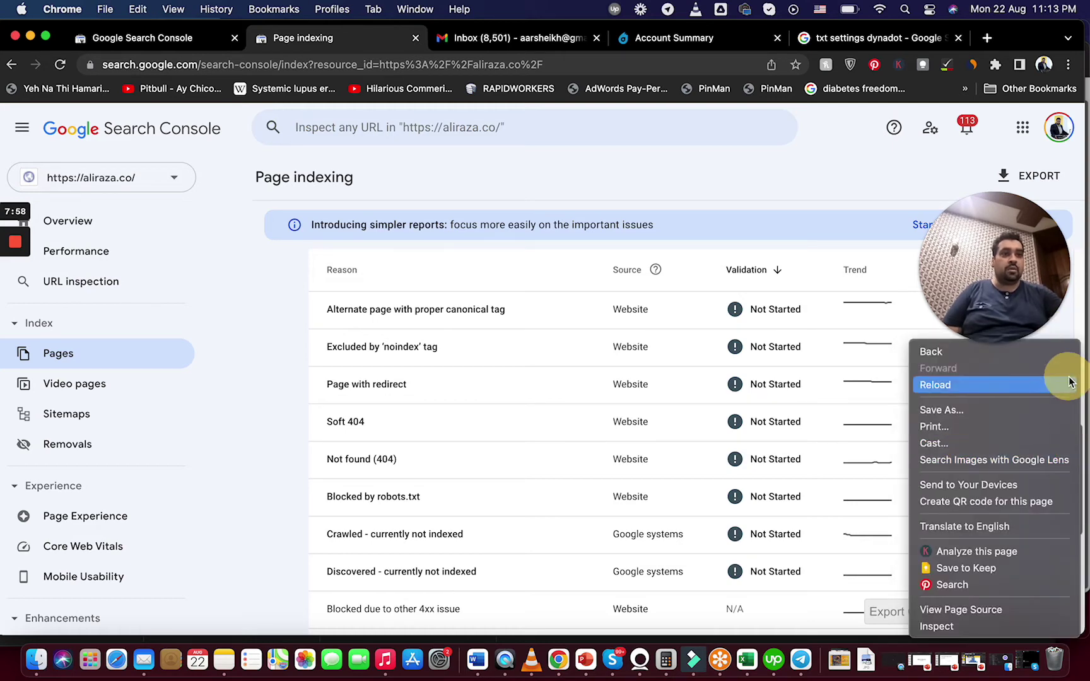
left_click(774, 268)
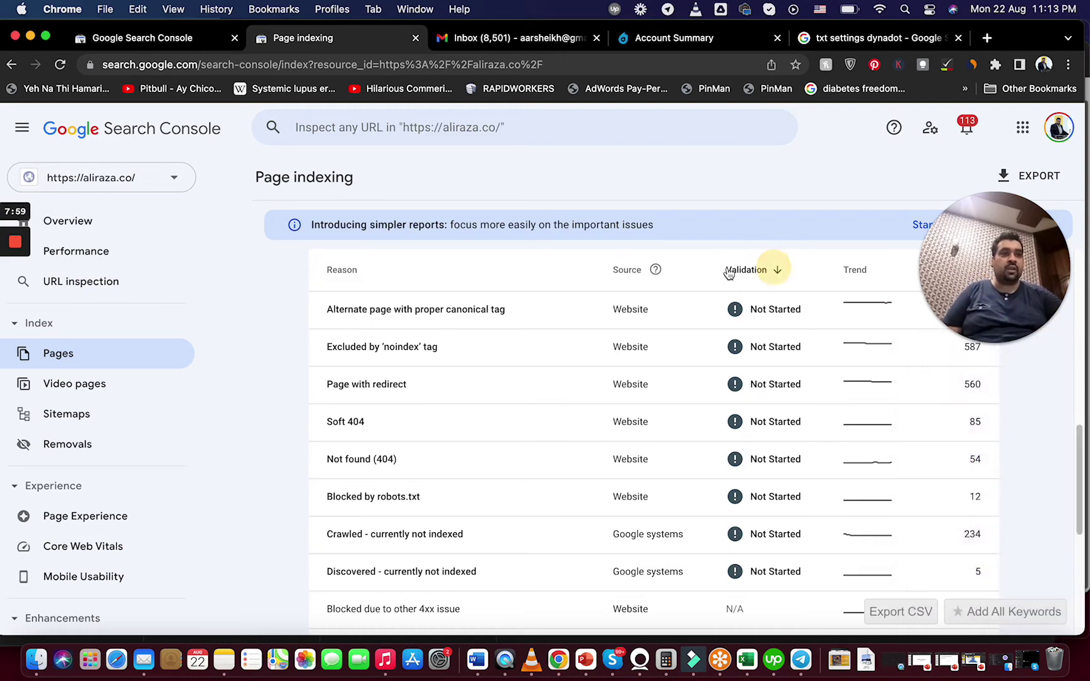
left_click(680, 247)
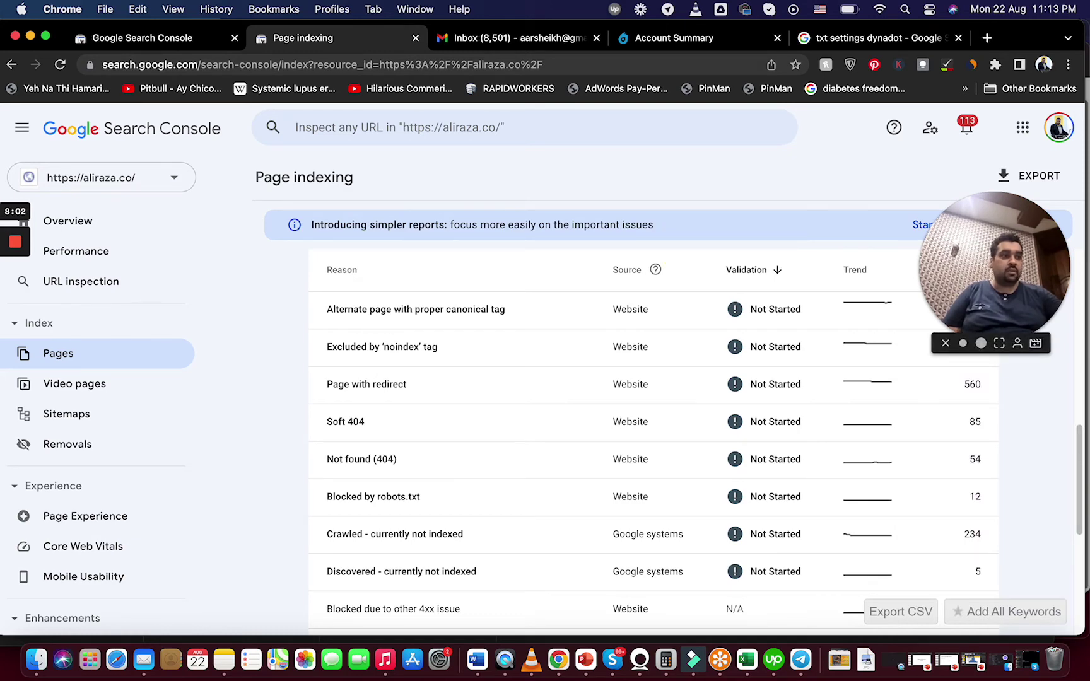
Step: Open the details for pages excluded by 'noindex' tag, review the example URLs and return to the Page indexing report
left_click_drag(1079, 530, 1078, 487)
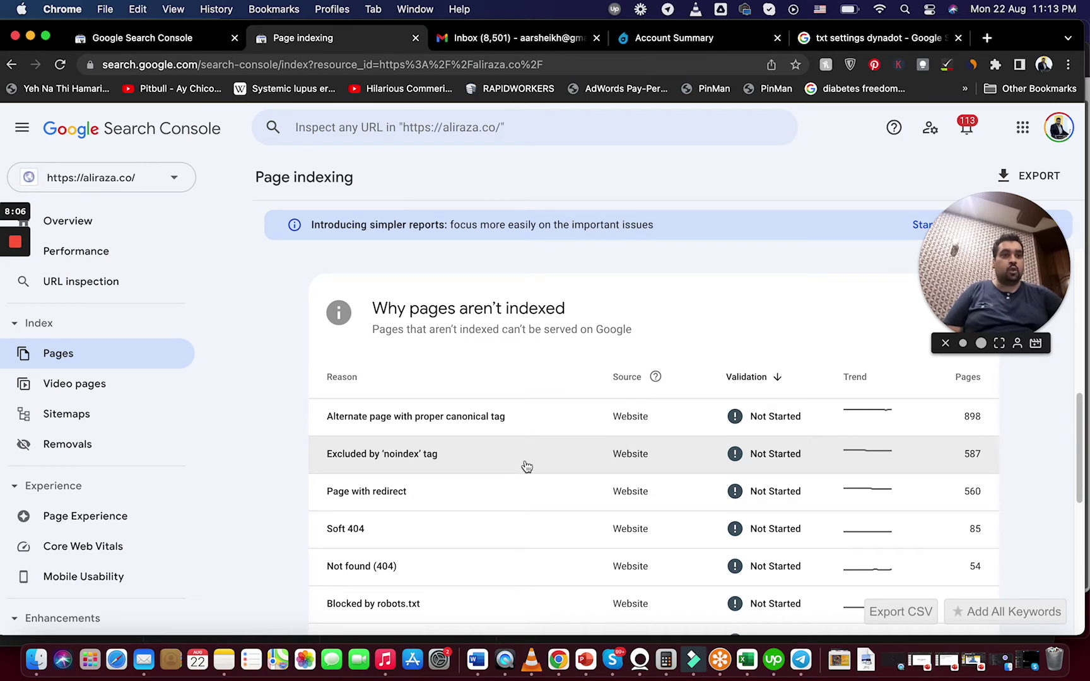
left_click(957, 464)
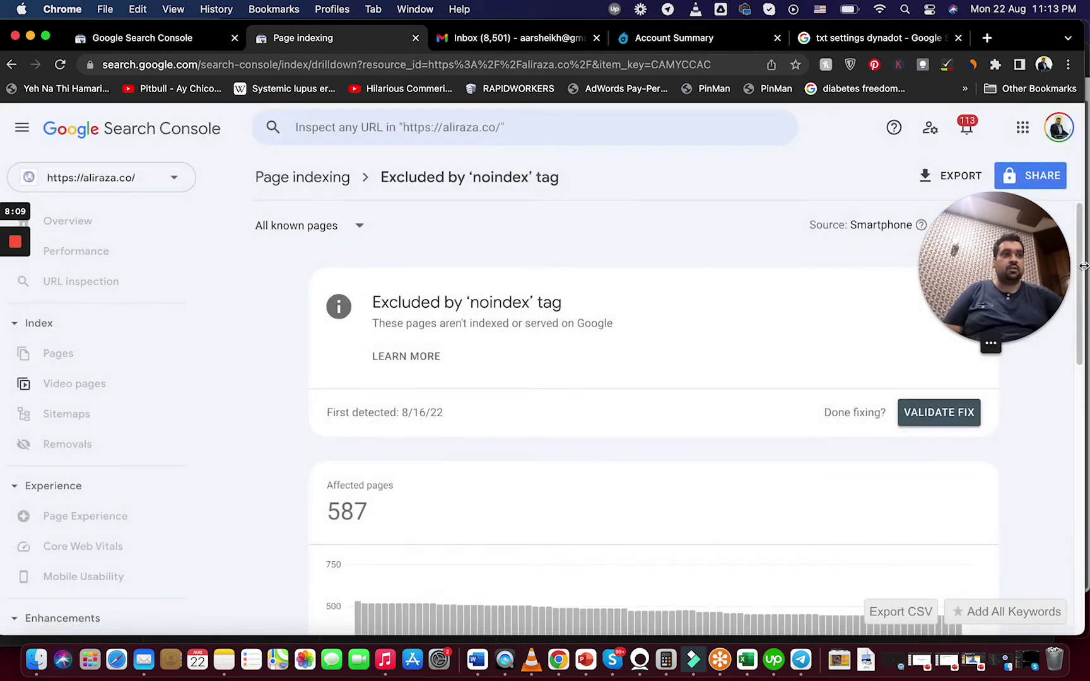
left_click_drag(1080, 268, 1078, 536)
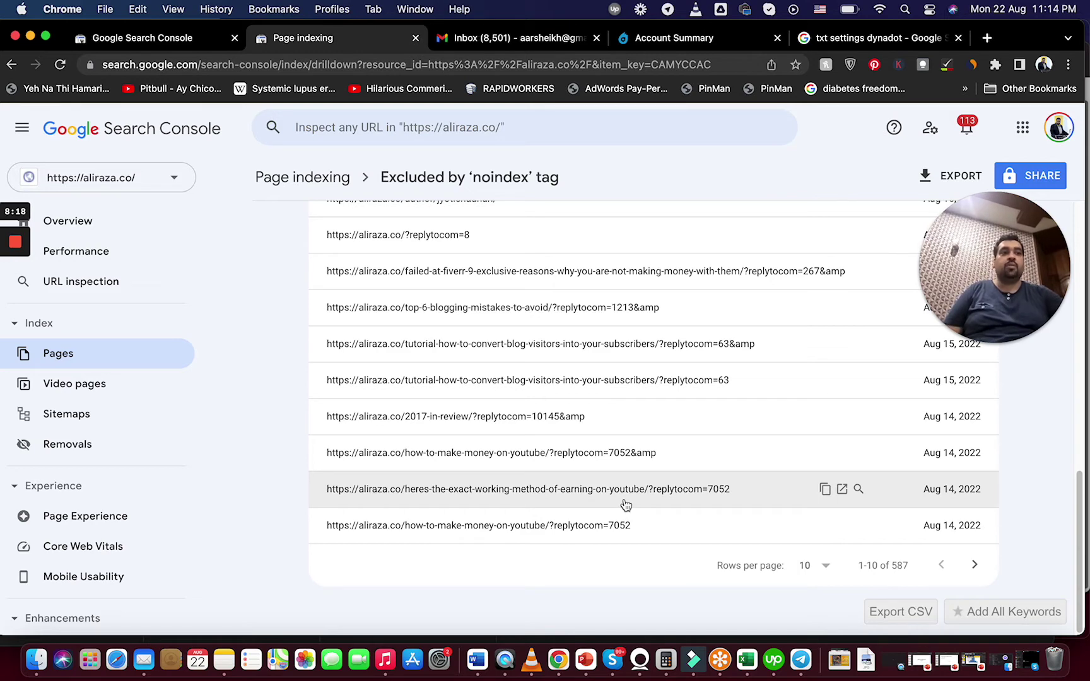
left_click(11, 65)
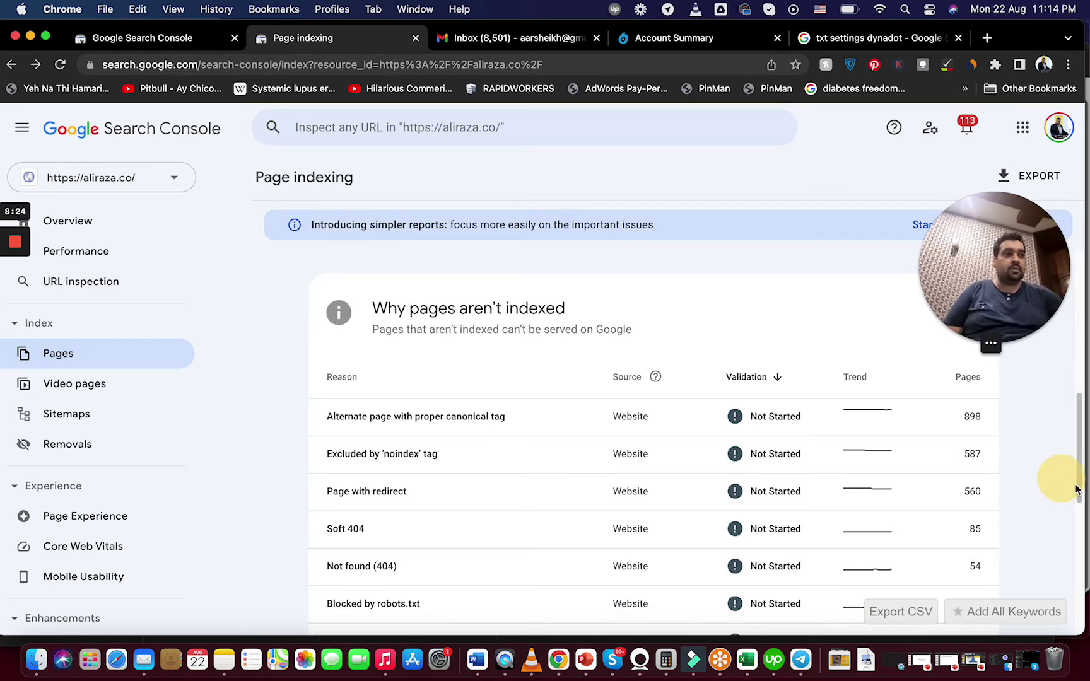
Step: Open the Blocked by robots.txt reason, review its example URLs and return to the list of indexing reasons
left_click_drag(1079, 480, 1080, 523)
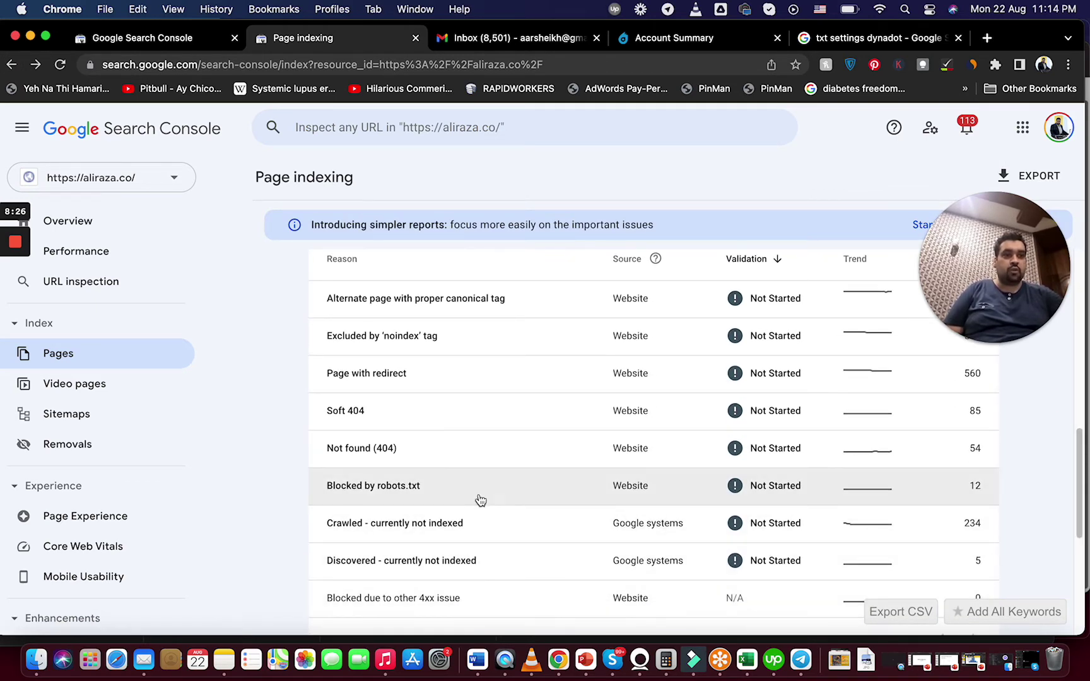
left_click(479, 497)
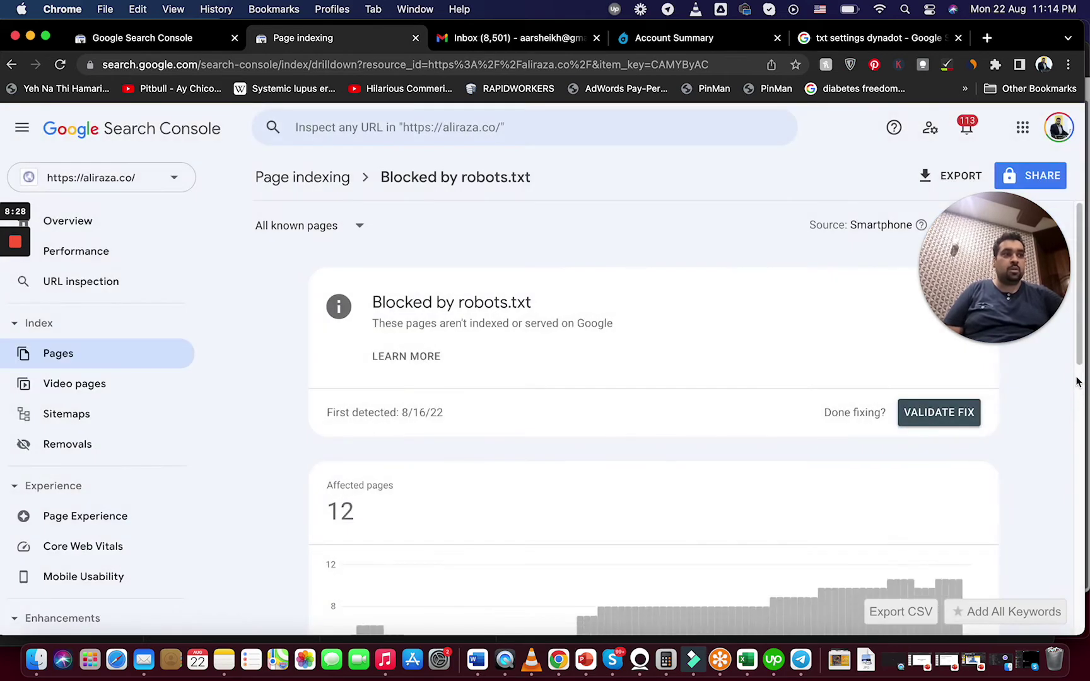
left_click_drag(1075, 489, 1079, 622)
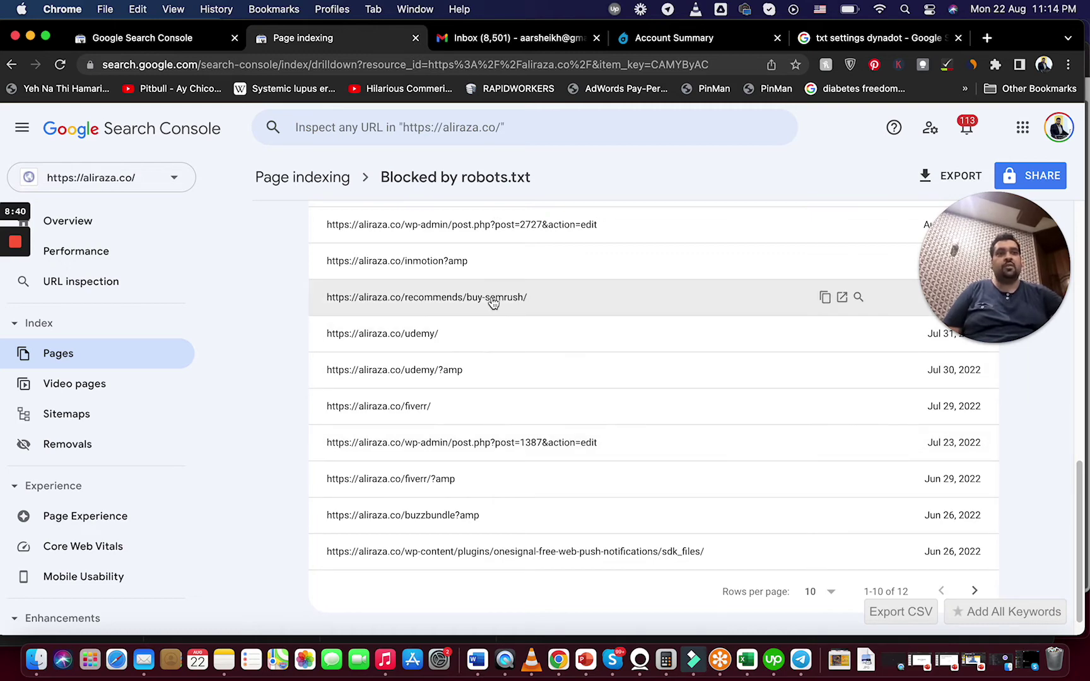
left_click(12, 67)
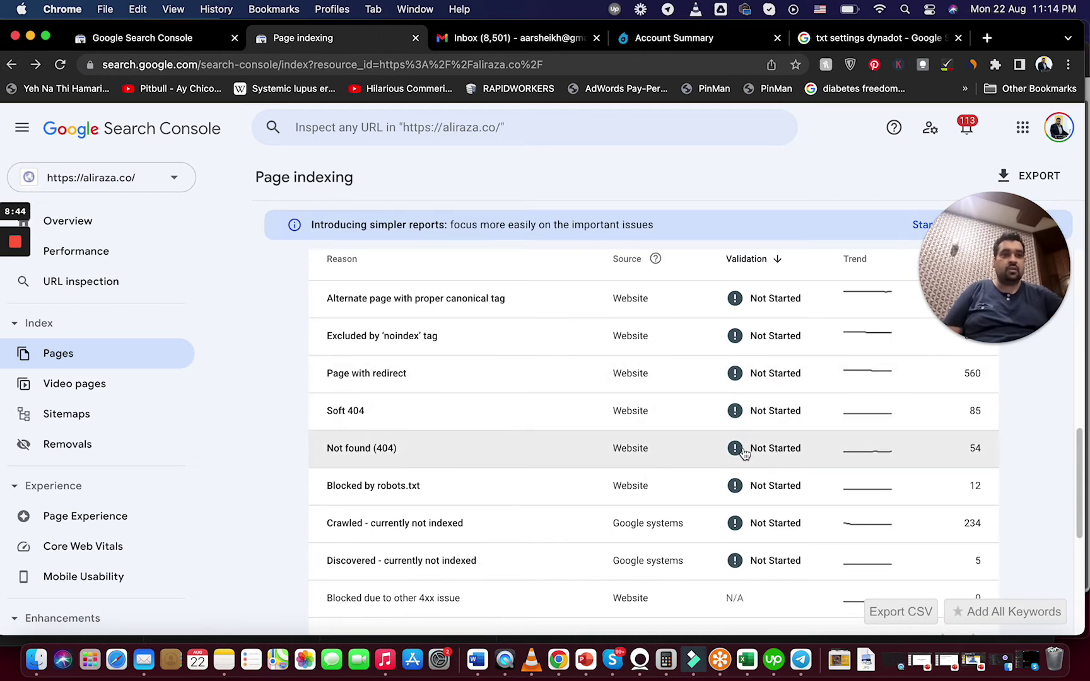
Step: View the affected pages chart for Discovered - currently not indexed and return to the start of the Page indexing report
left_click(526, 568)
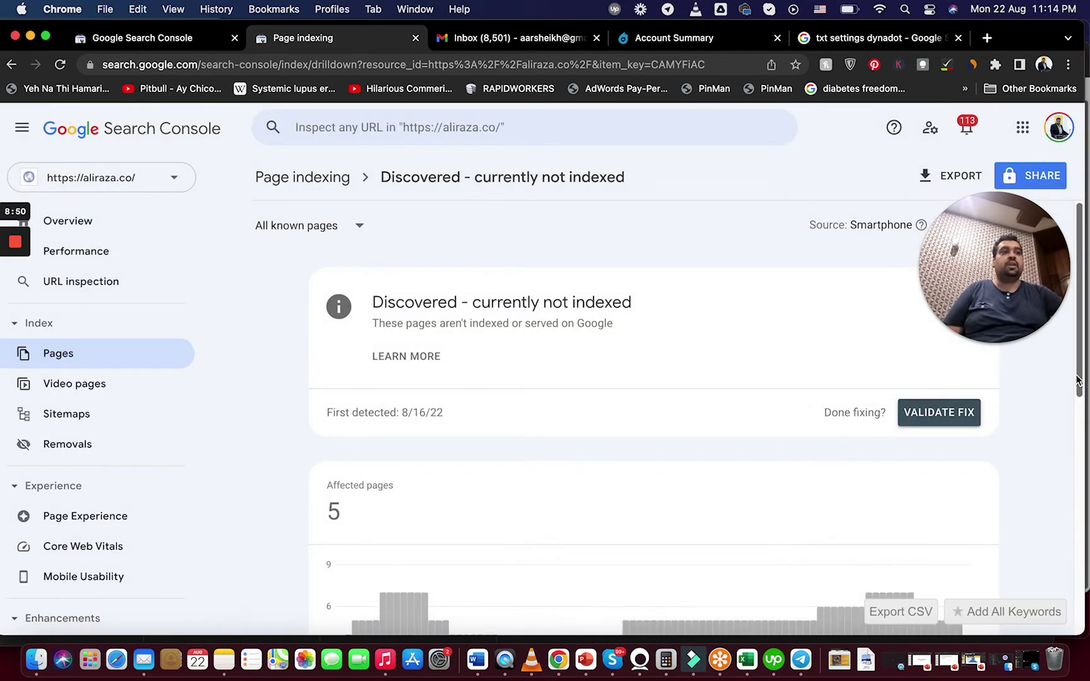
left_click_drag(1082, 382, 1049, 467)
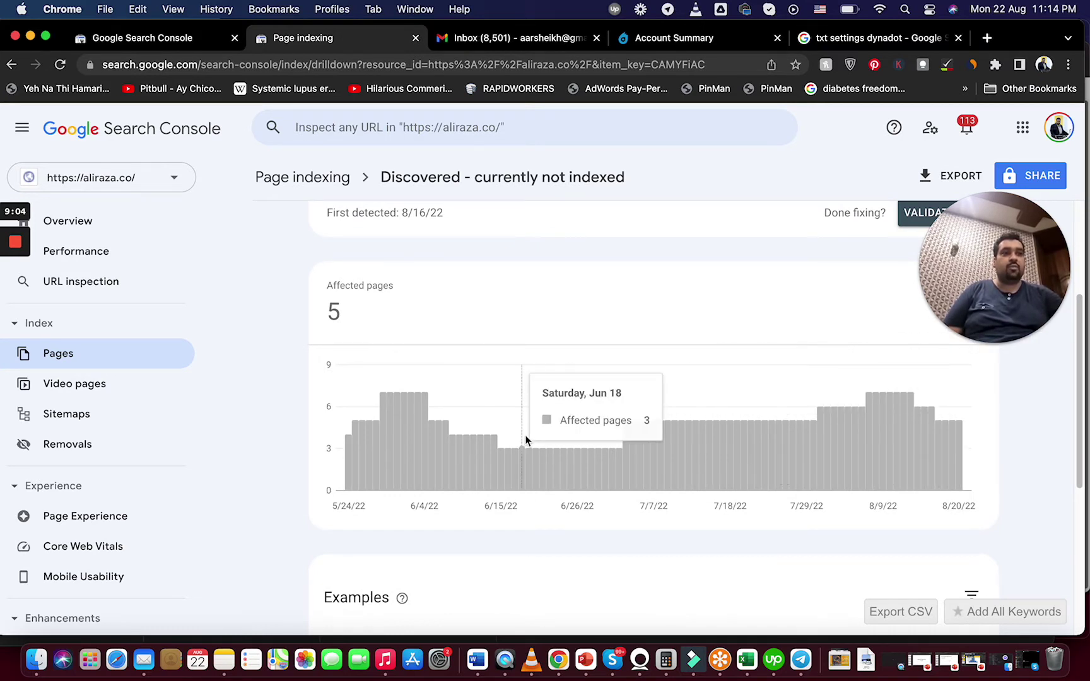
left_click(13, 66)
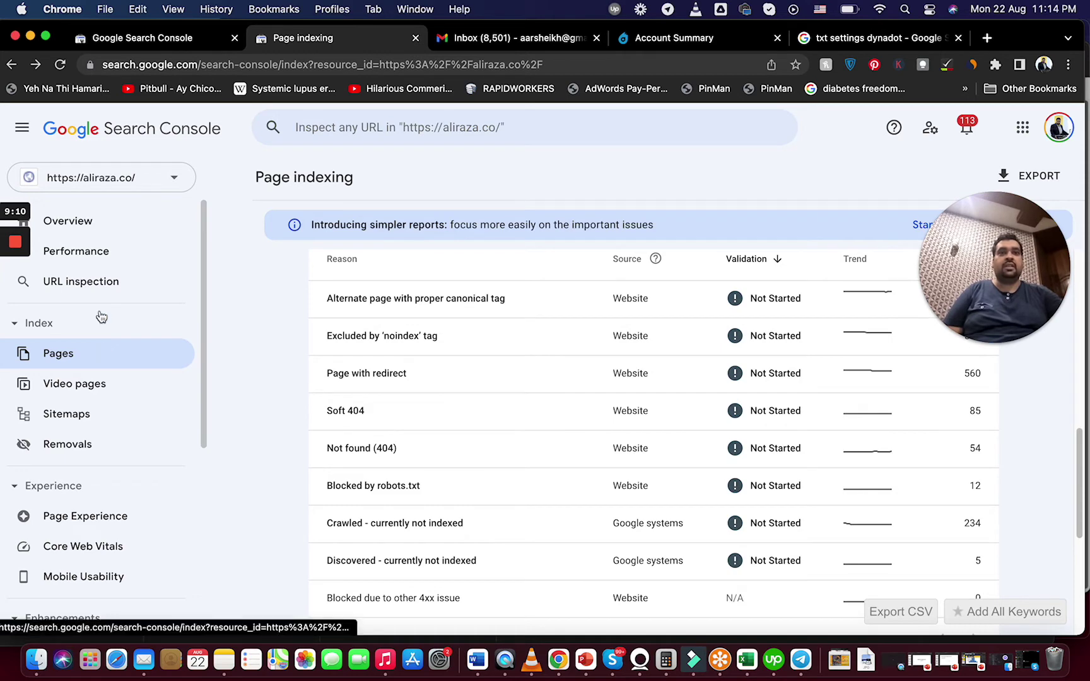
left_click(103, 360)
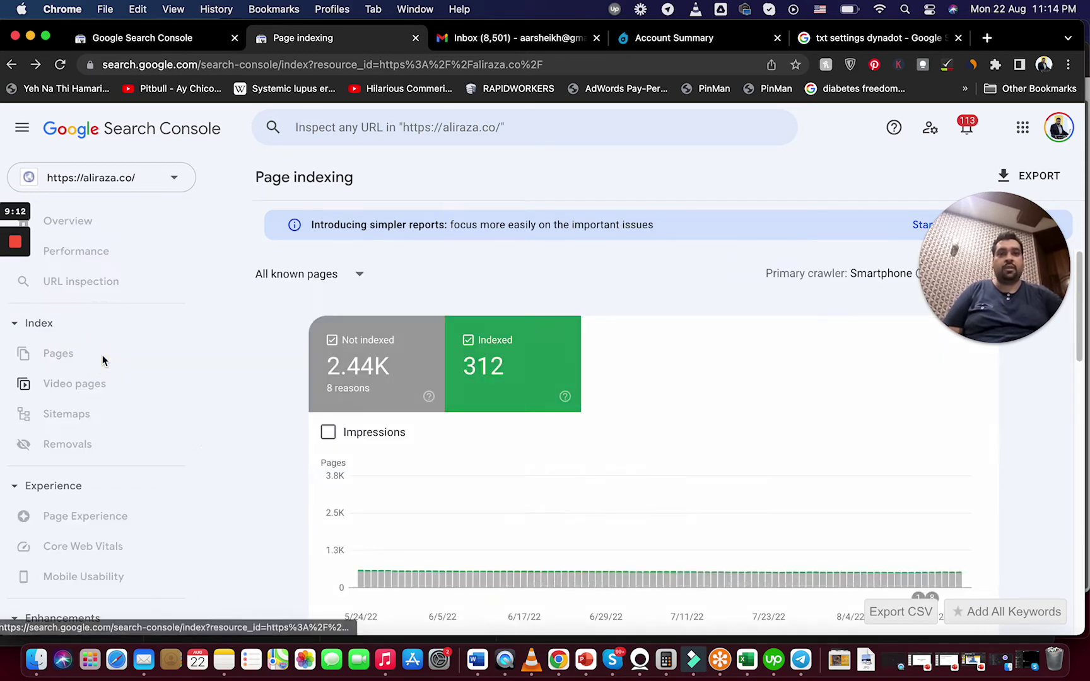
Step: In the Video page indexing report, start fix validation for the issue "Google could not determine the prominent video on the page"
left_click(123, 386)
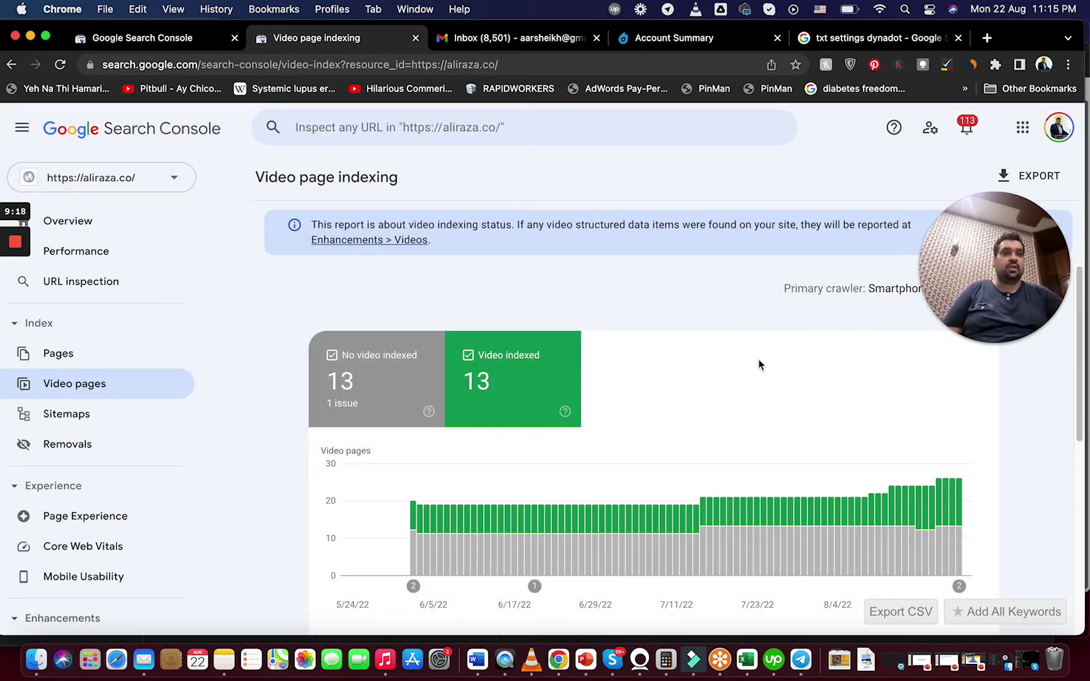
left_click_drag(1080, 386, 1070, 588)
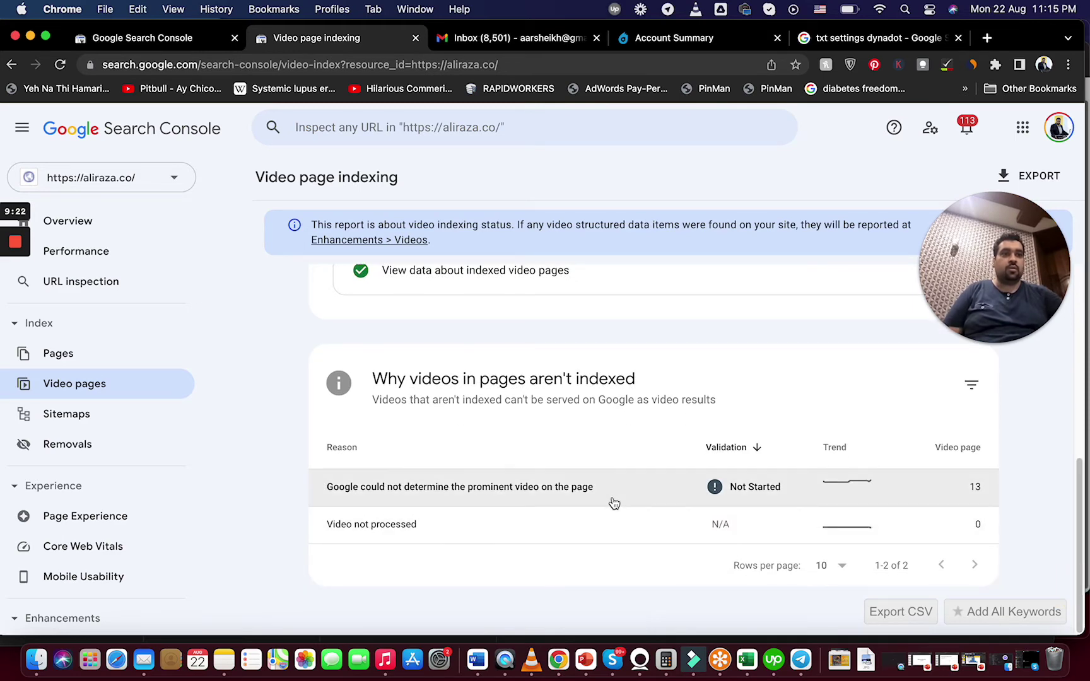
left_click(537, 494)
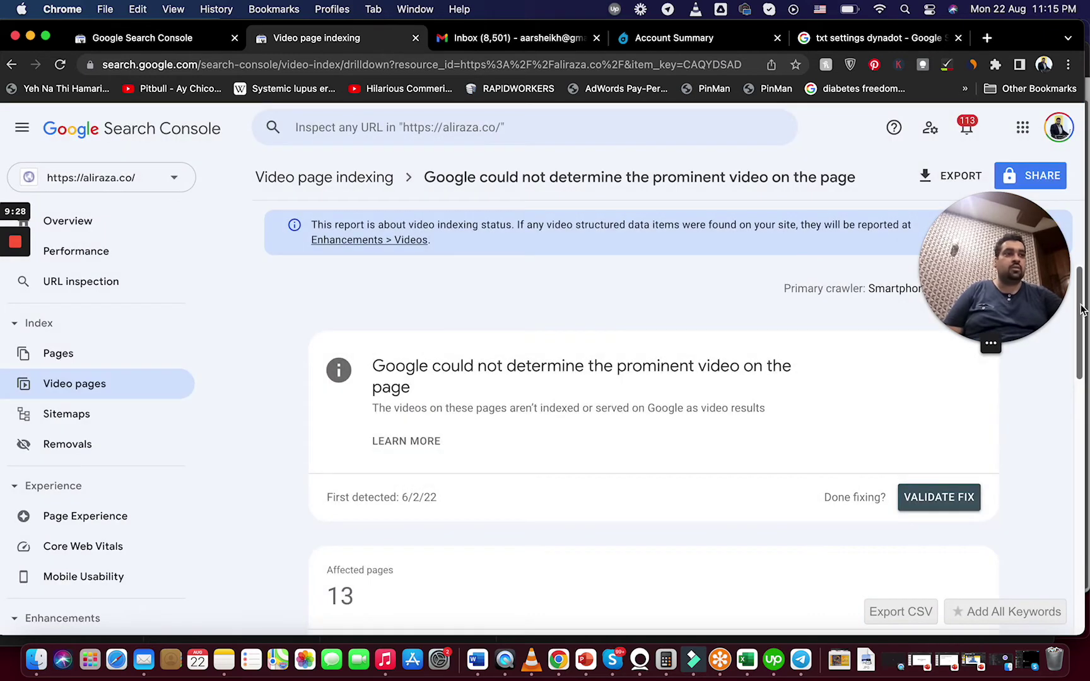
left_click_drag(1080, 309, 1052, 316)
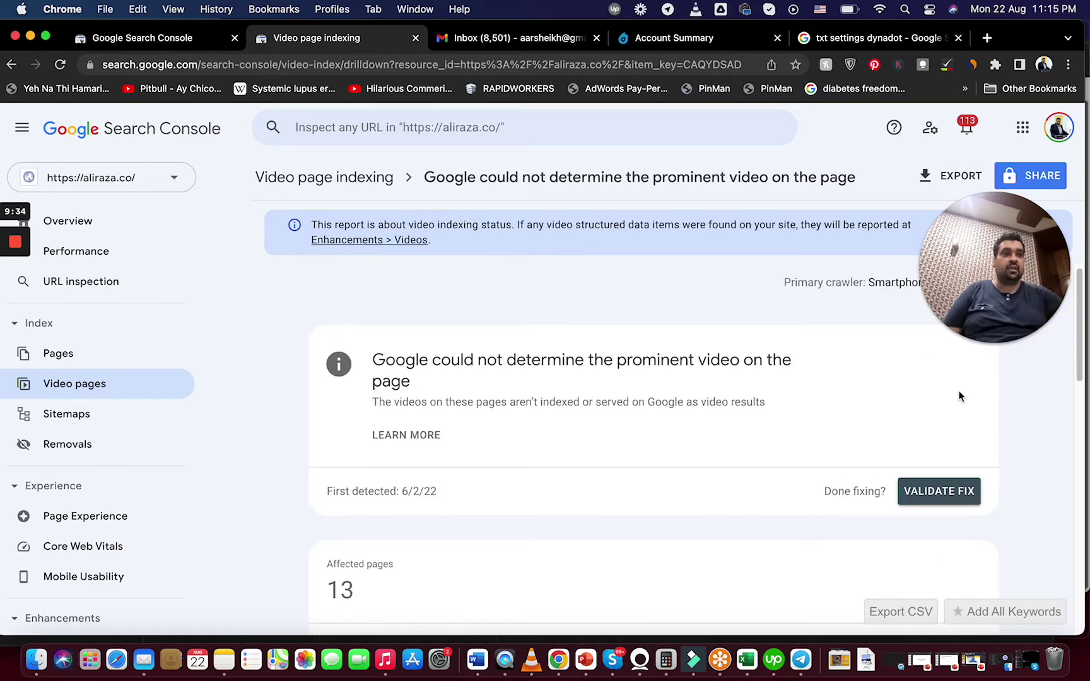
left_click(954, 498)
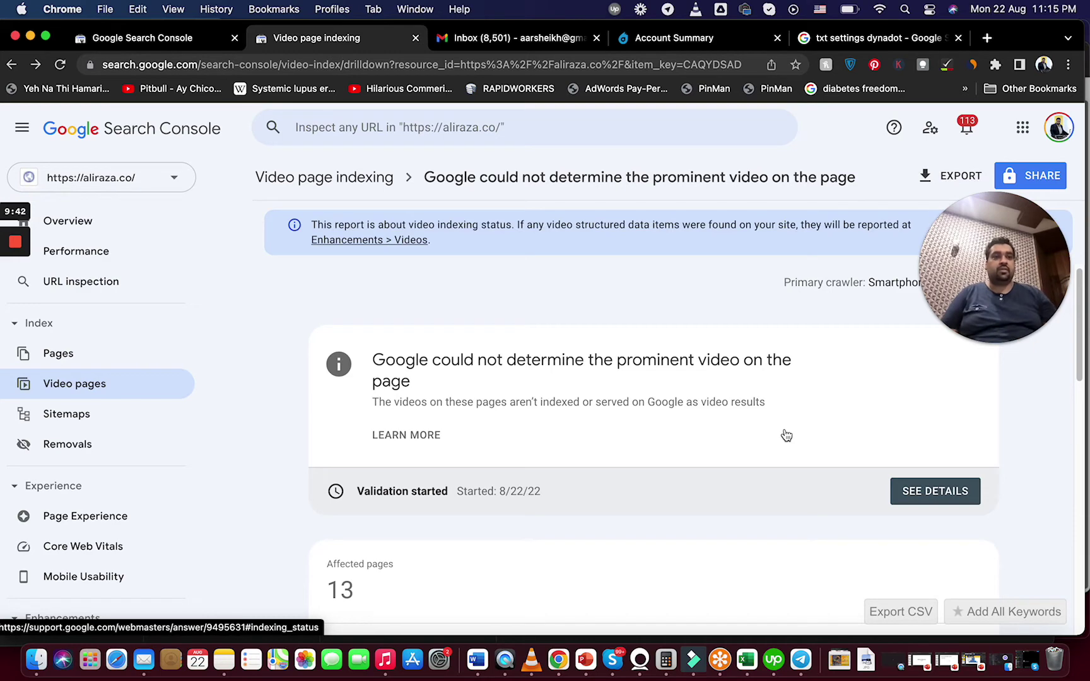
Step: Copy the submitted sitemap path /sitemap_index.xml from the Sitemaps report and open that sitemap on the site in a new browser tab
left_click(97, 420)
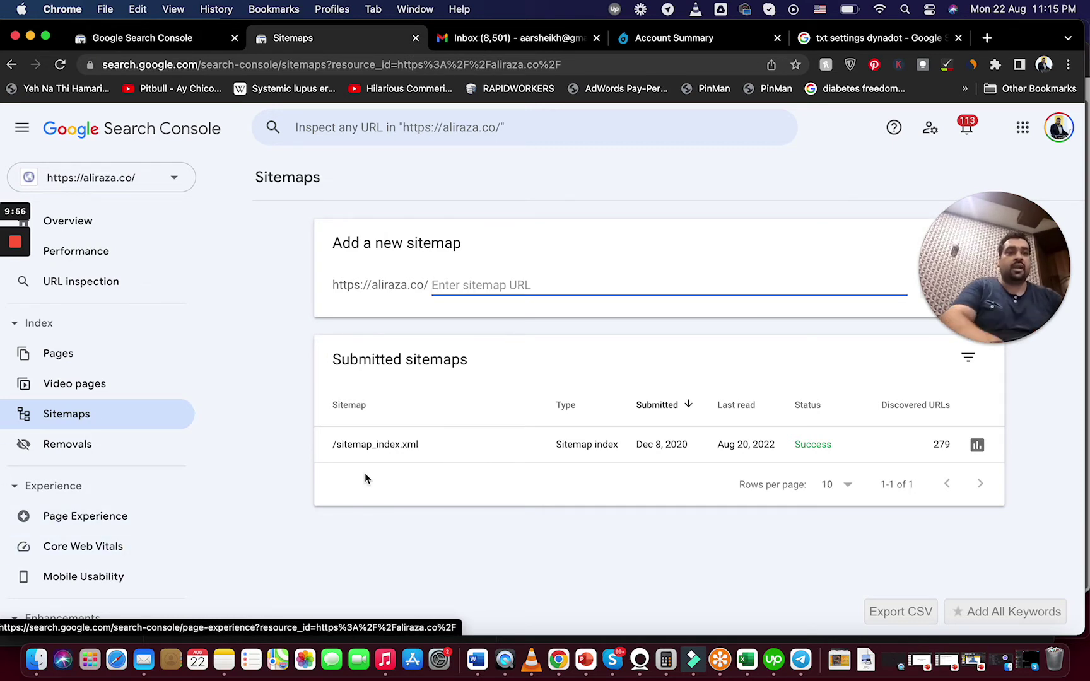
left_click_drag(452, 449, 317, 447)
key("super+c")
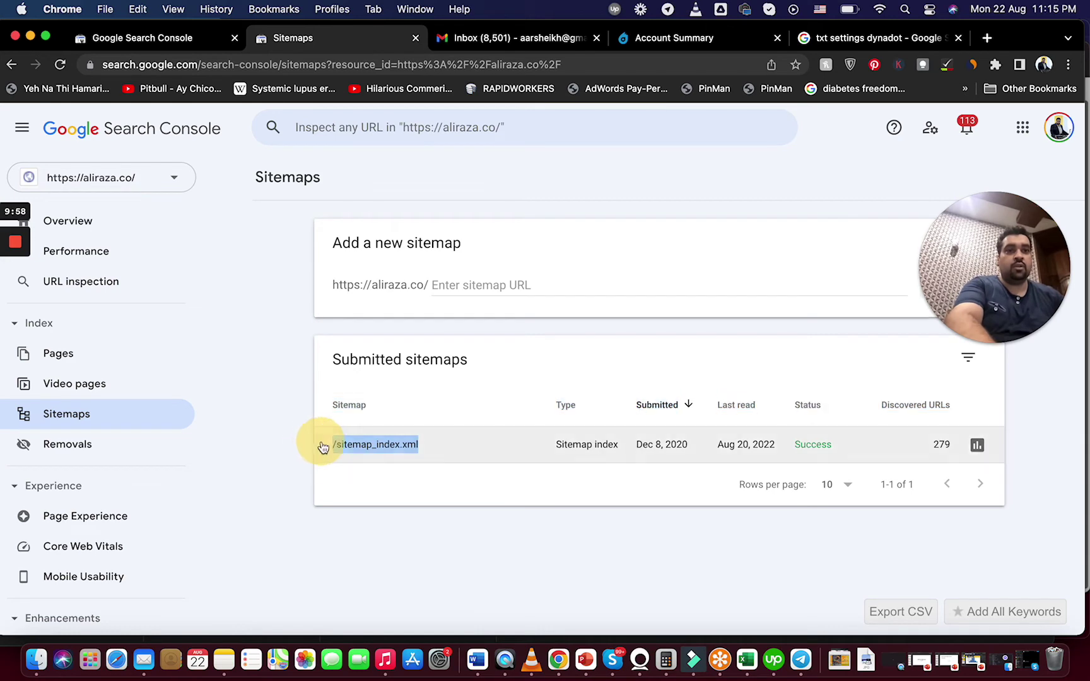
left_click(987, 39)
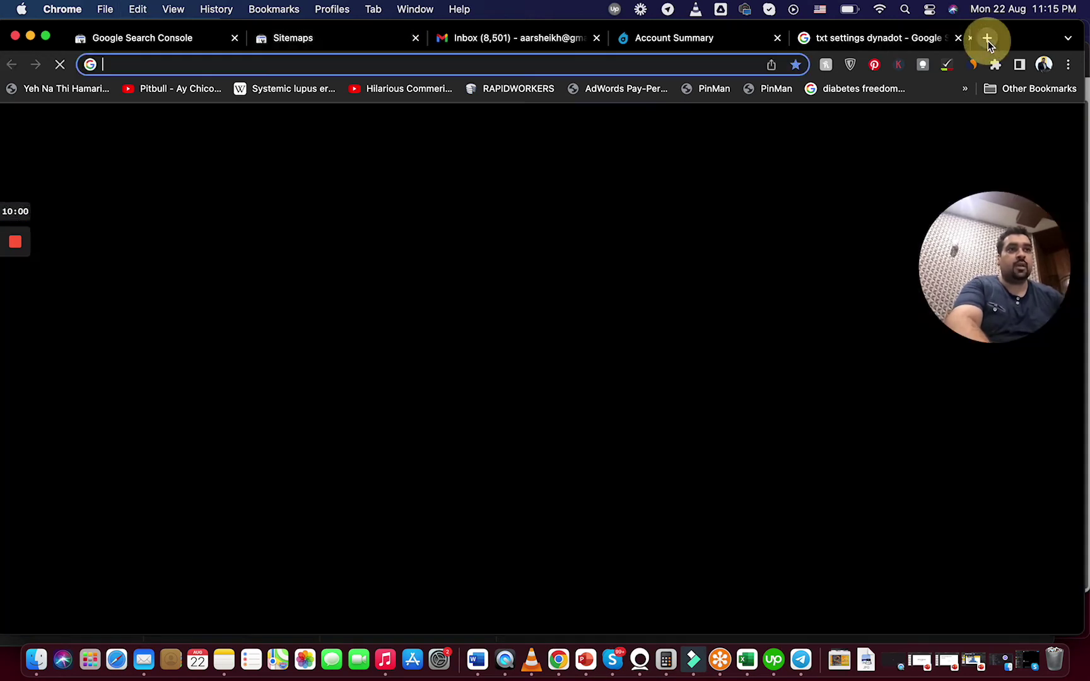
type("aliraza.co/")
key("super+v")
key("Return")
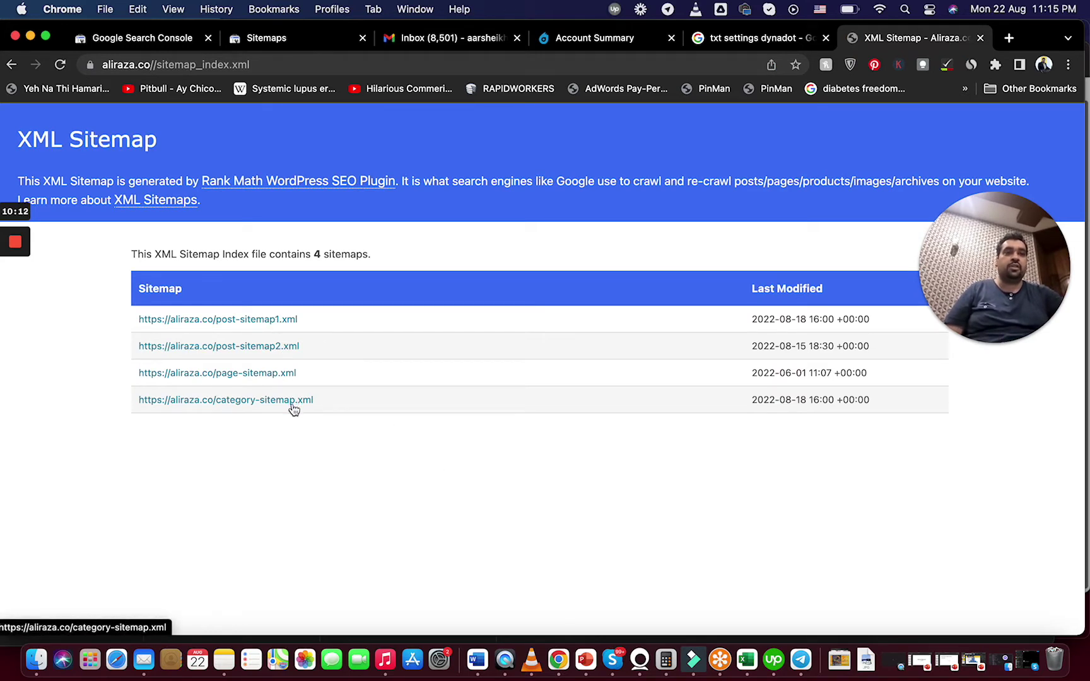
Step: Inspect post-sitemap1.xml and post-sitemap2.xml from the XML sitemap index and return to the index
left_click(270, 329)
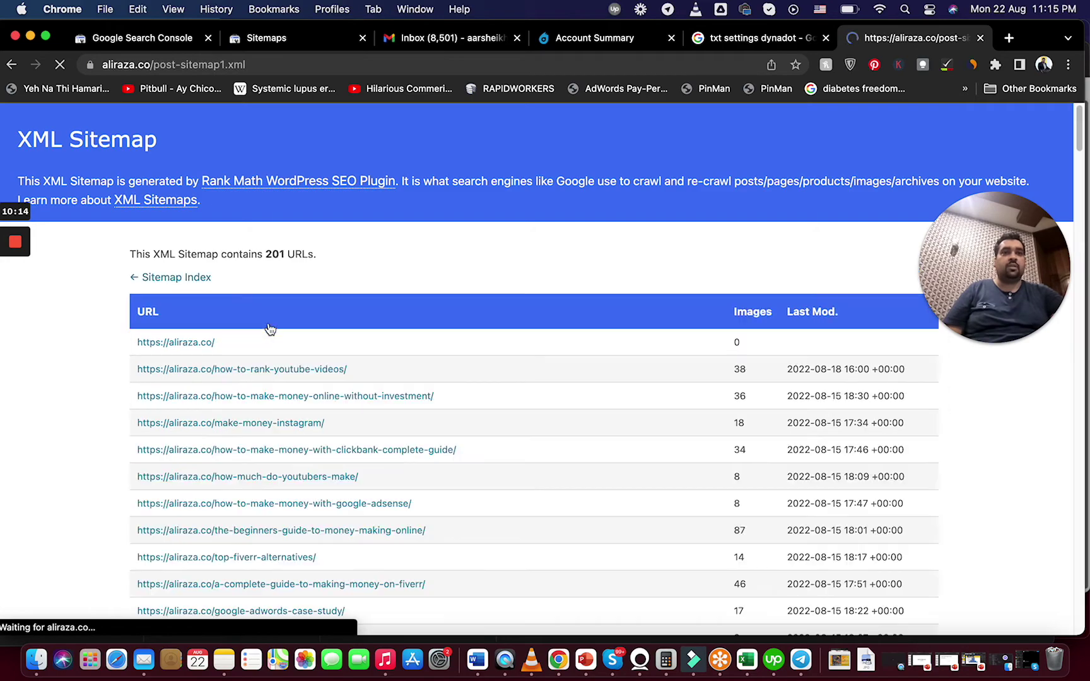
left_click_drag(1079, 133, 1048, 122)
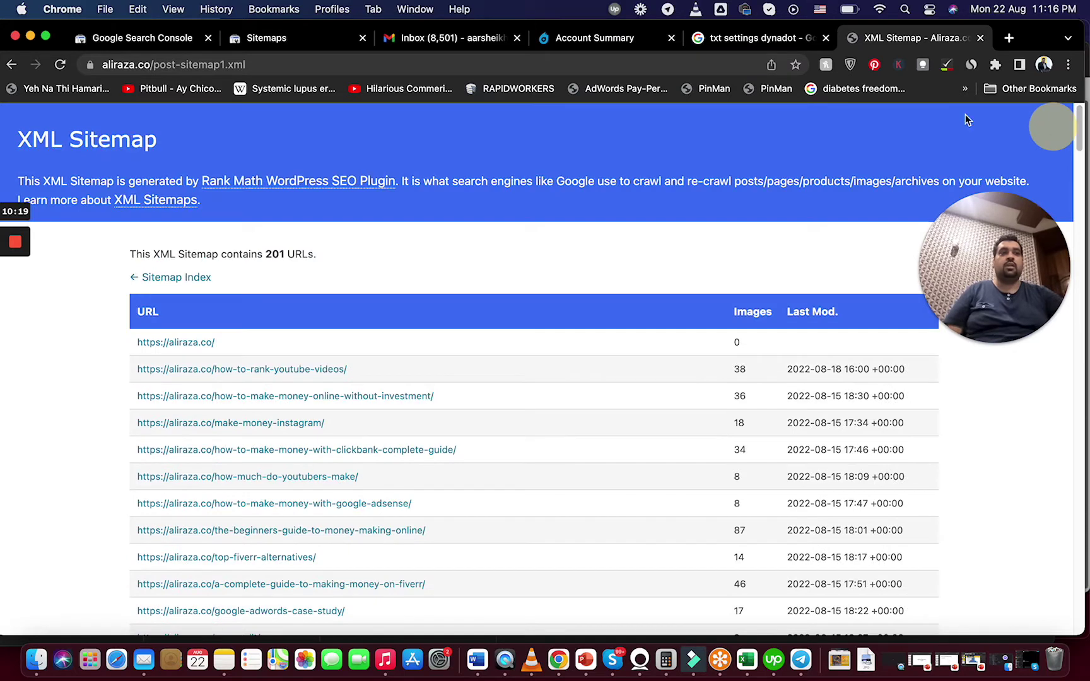
left_click(12, 65)
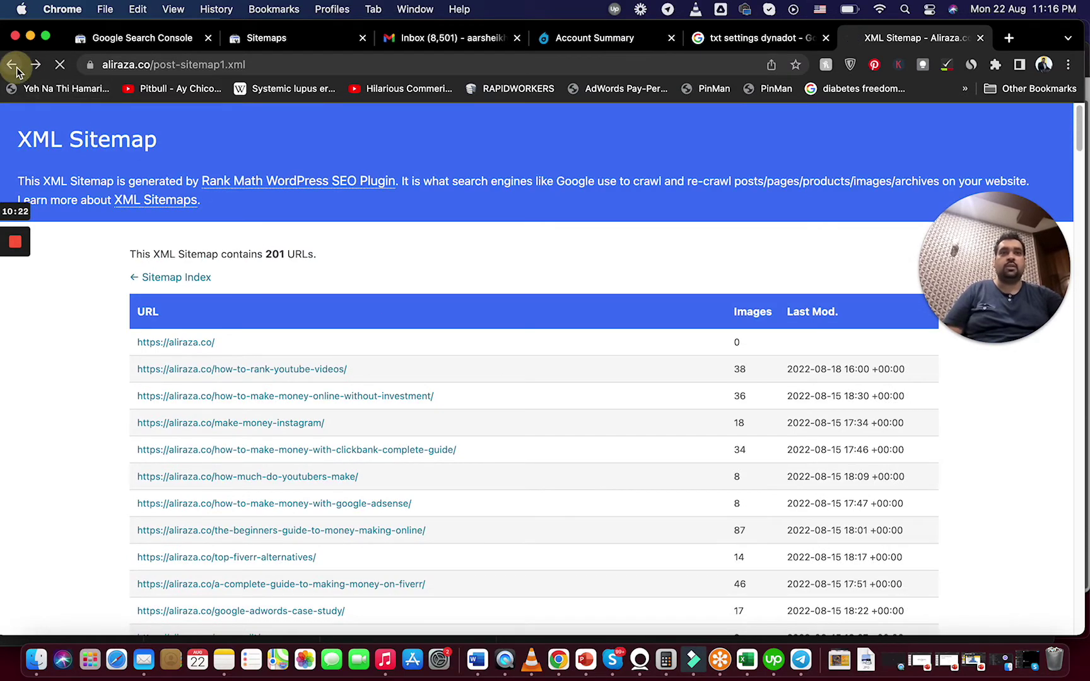
left_click(251, 349)
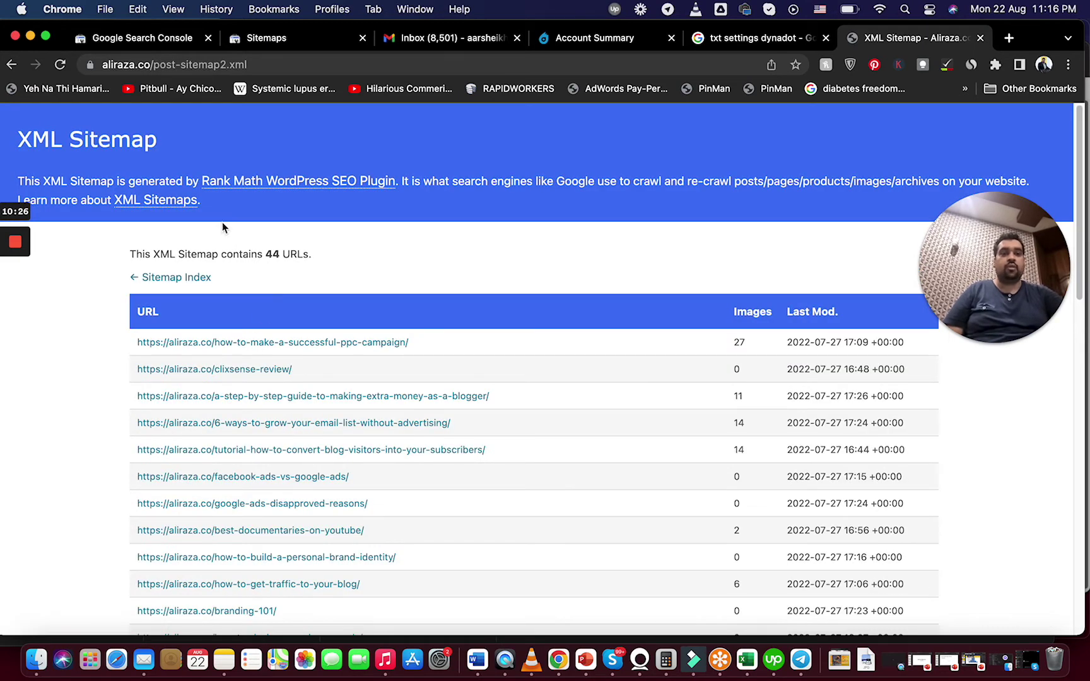
left_click(13, 66)
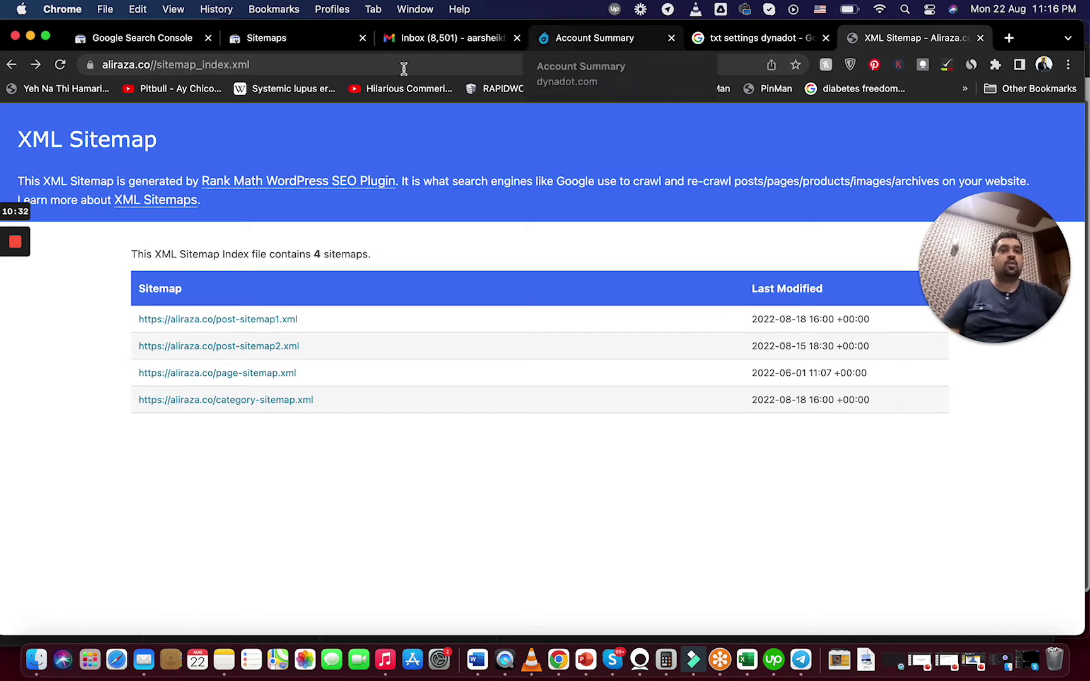
Step: Return to Search Console and view the Removals report, followed by the Page Experience report
left_click(315, 36)
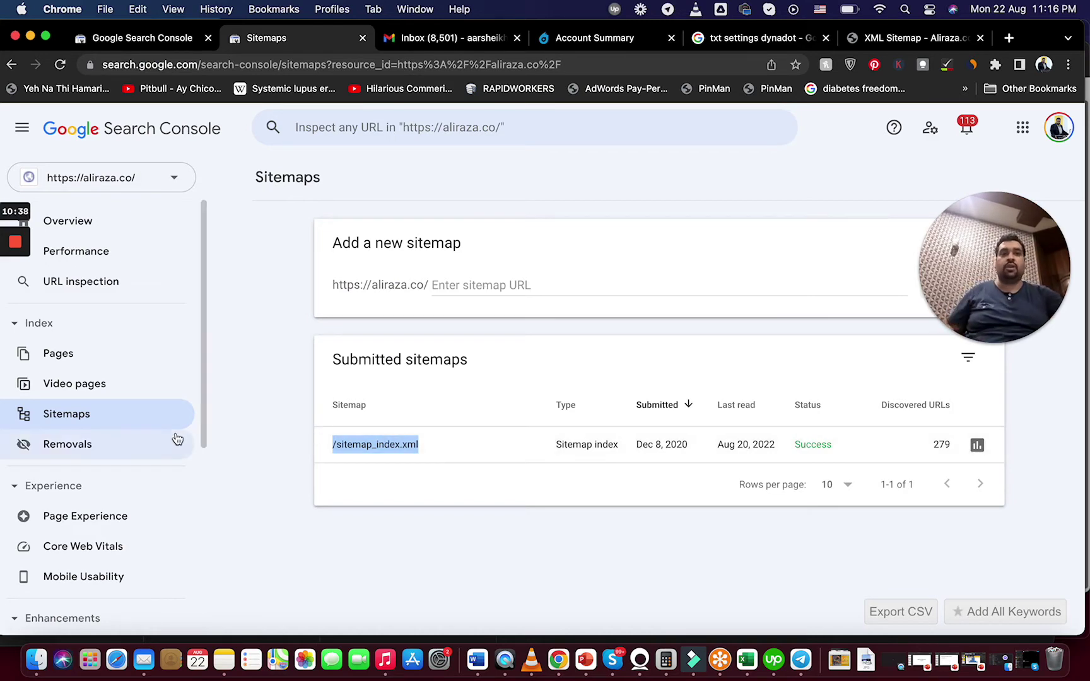
left_click(141, 449)
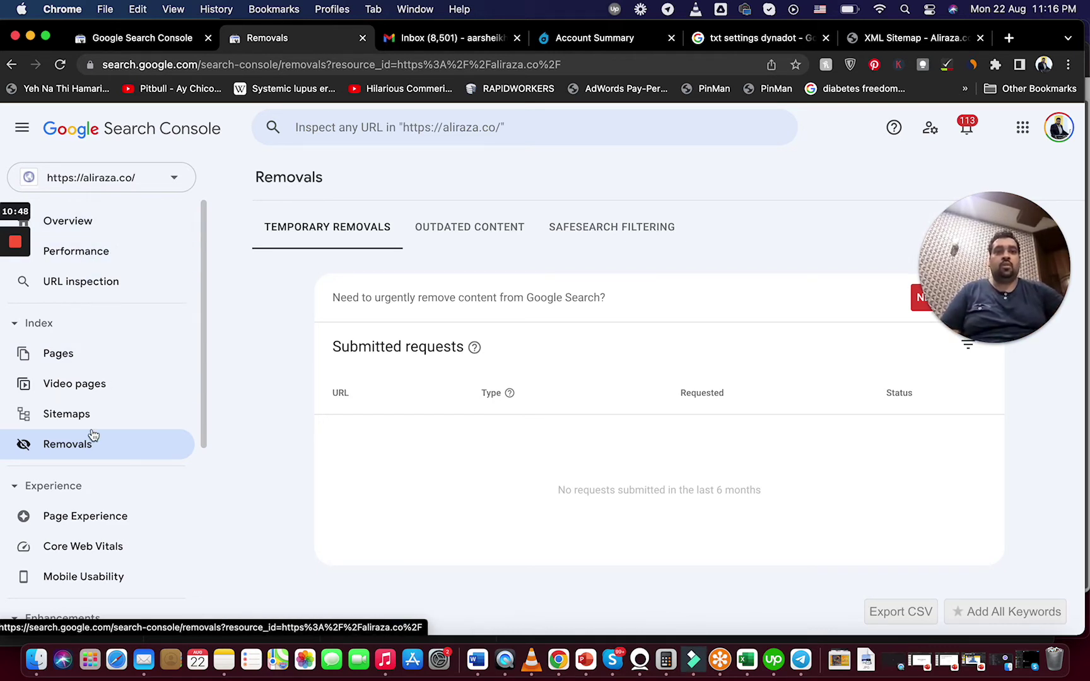
left_click_drag(204, 431, 208, 486)
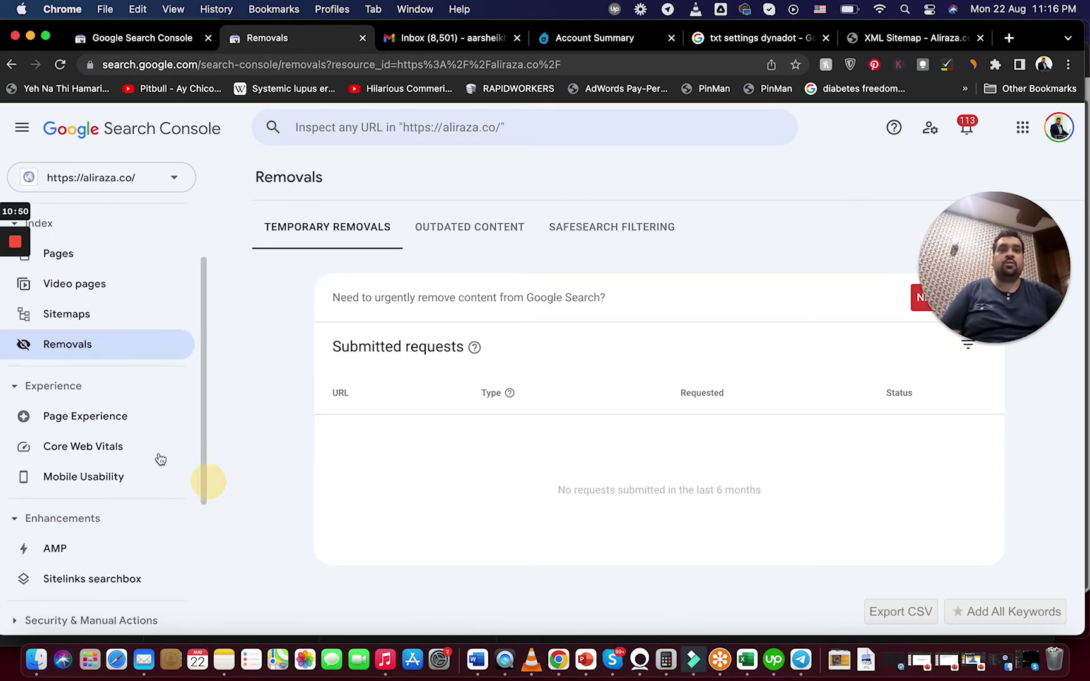
left_click(109, 418)
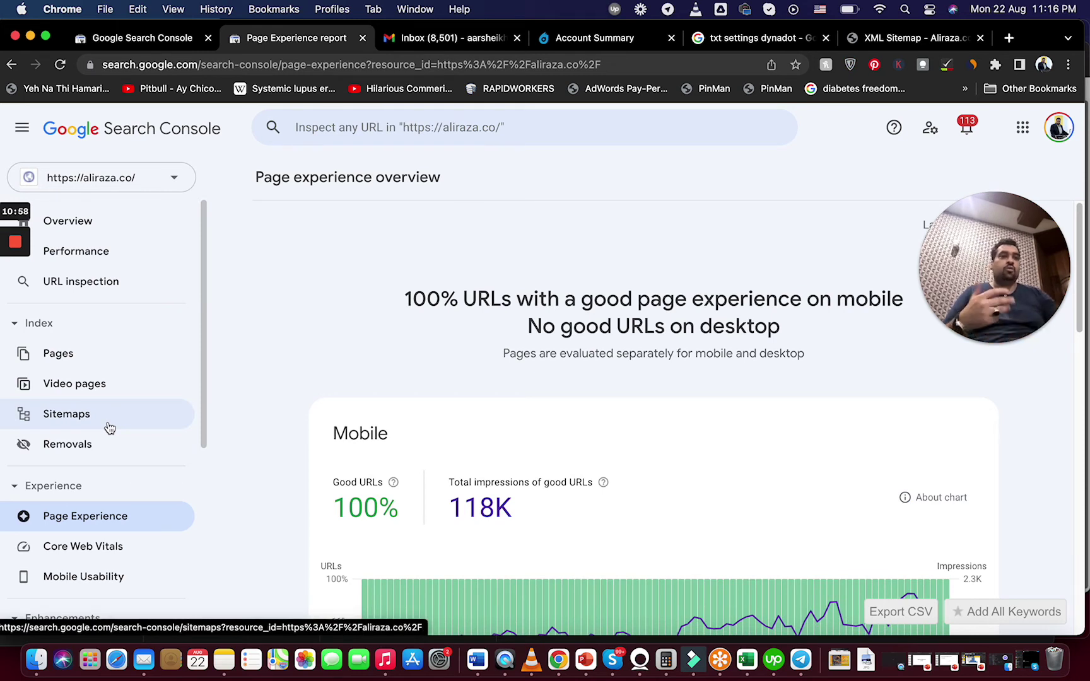
Step: Examine the Page Experience report's mobile chart and signals, followed by its desktop chart and signals
mouse_move(1083, 207)
left_mouse_down()
mouse_move(1078, 277)
mouse_move(1066, 183)
mouse_move(1069, 196)
left_mouse_up()
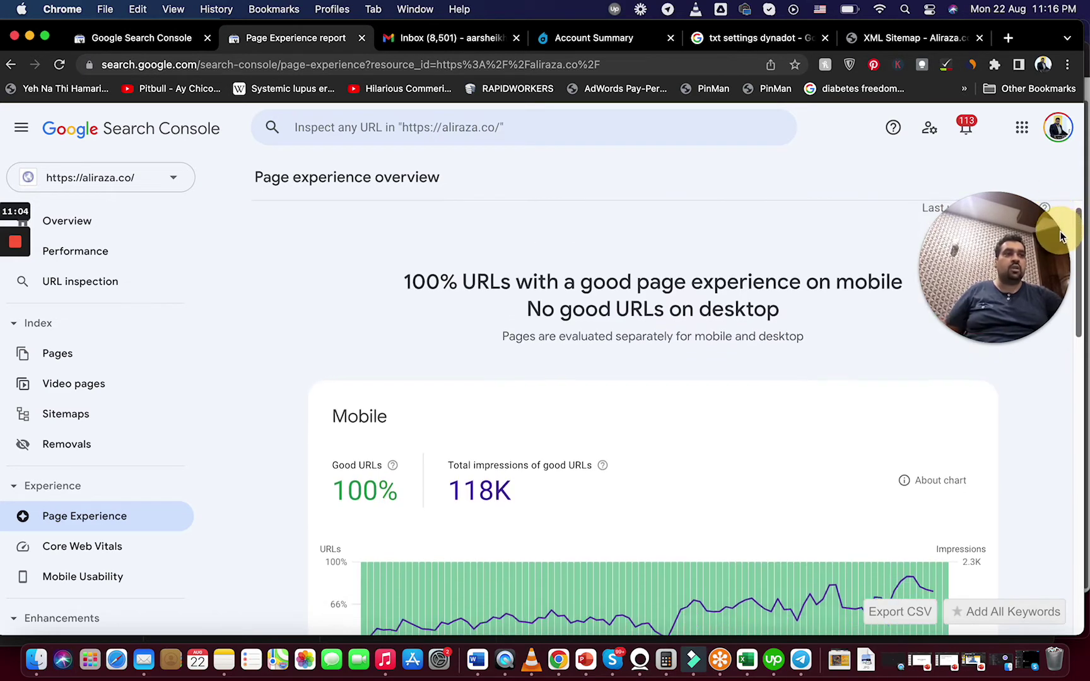
left_click_drag(1015, 258, 1017, 390)
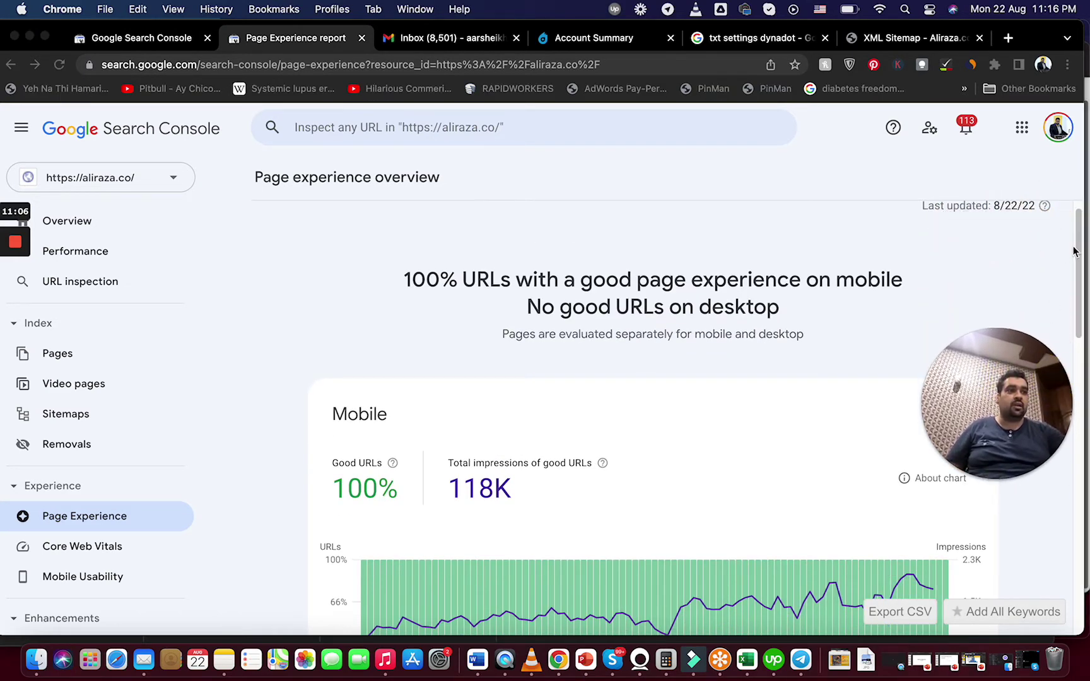
left_click_drag(1073, 247, 1074, 325)
left_click_drag(1072, 325, 1072, 364)
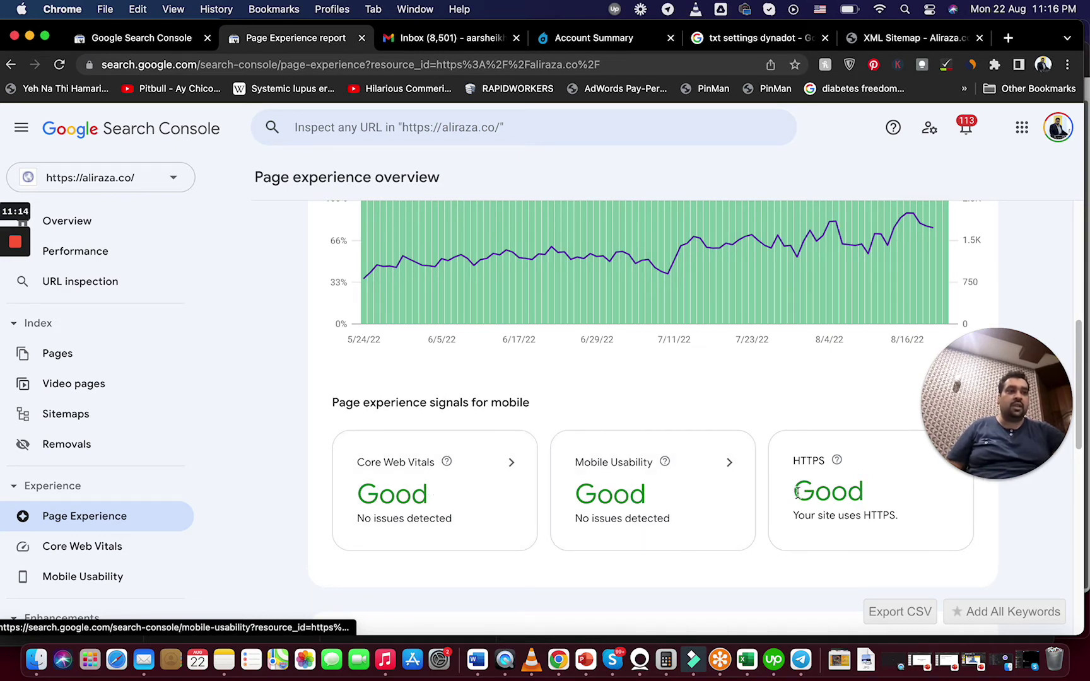
left_click_drag(974, 375, 971, 80)
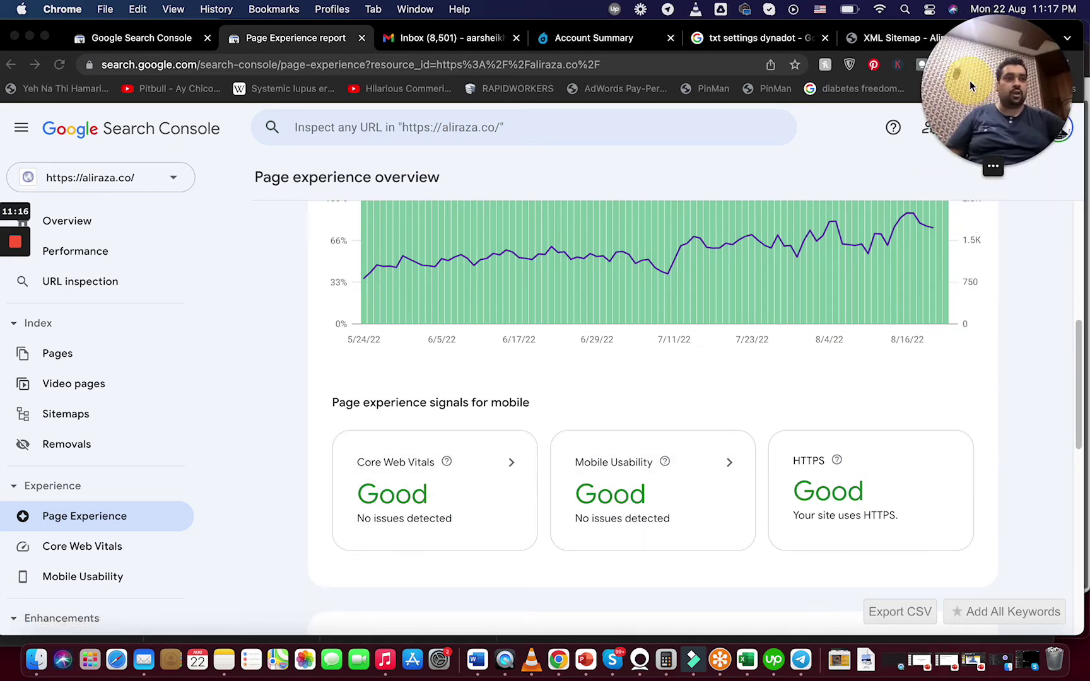
left_click(1077, 370)
left_click_drag(1077, 370, 1071, 507)
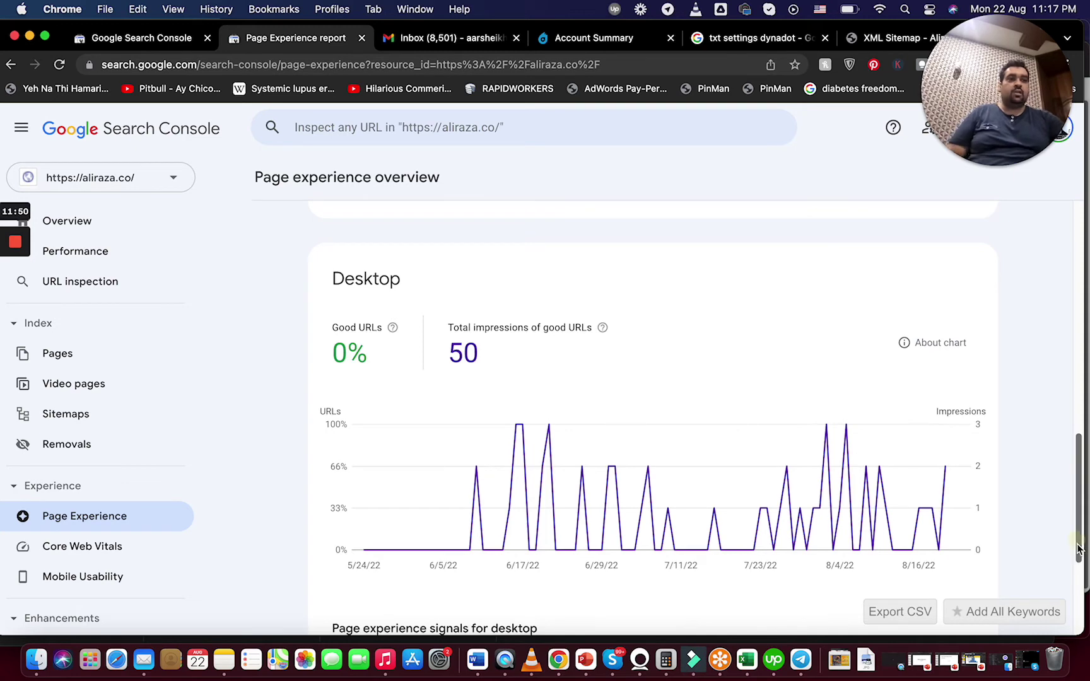
left_click_drag(1073, 551, 1071, 608)
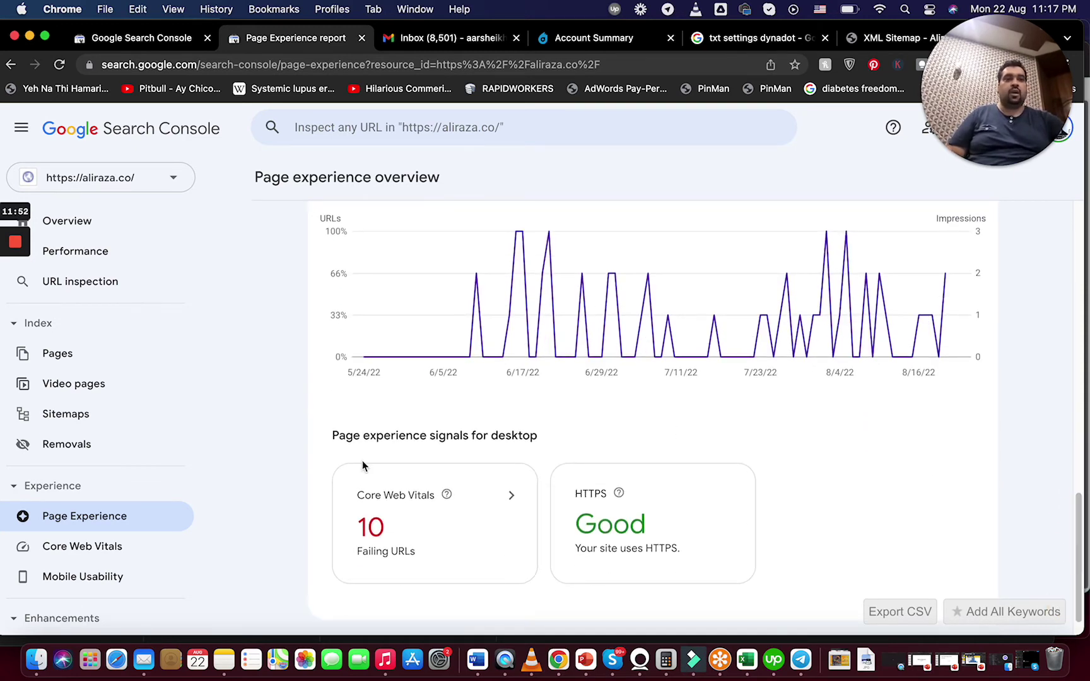
Step: Review the failing desktop URLs and their issues in the Core Web Vitals report, followed by the Mobile Usability report
left_click(378, 529)
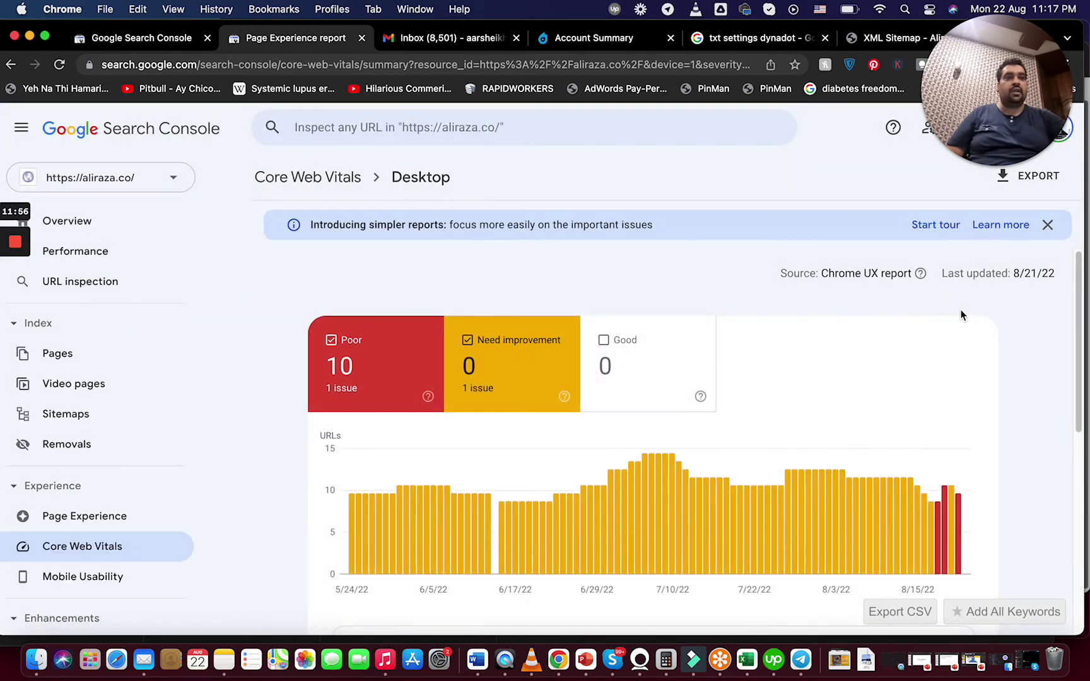
left_click_drag(1073, 261, 1061, 501)
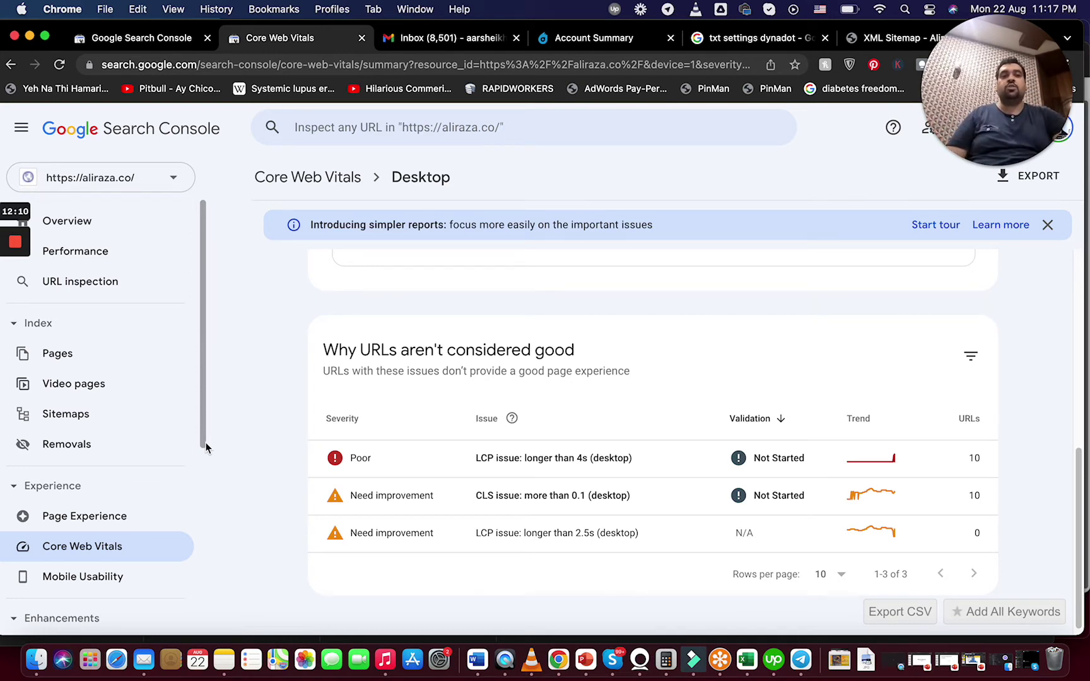
left_click_drag(207, 447, 205, 494)
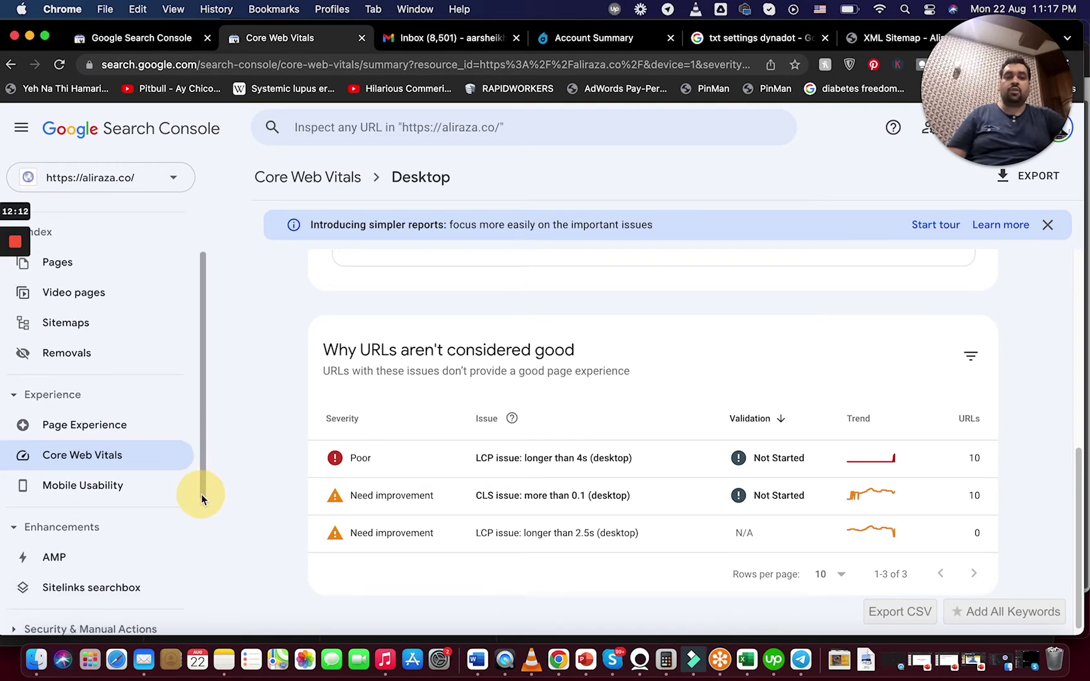
left_click(121, 485)
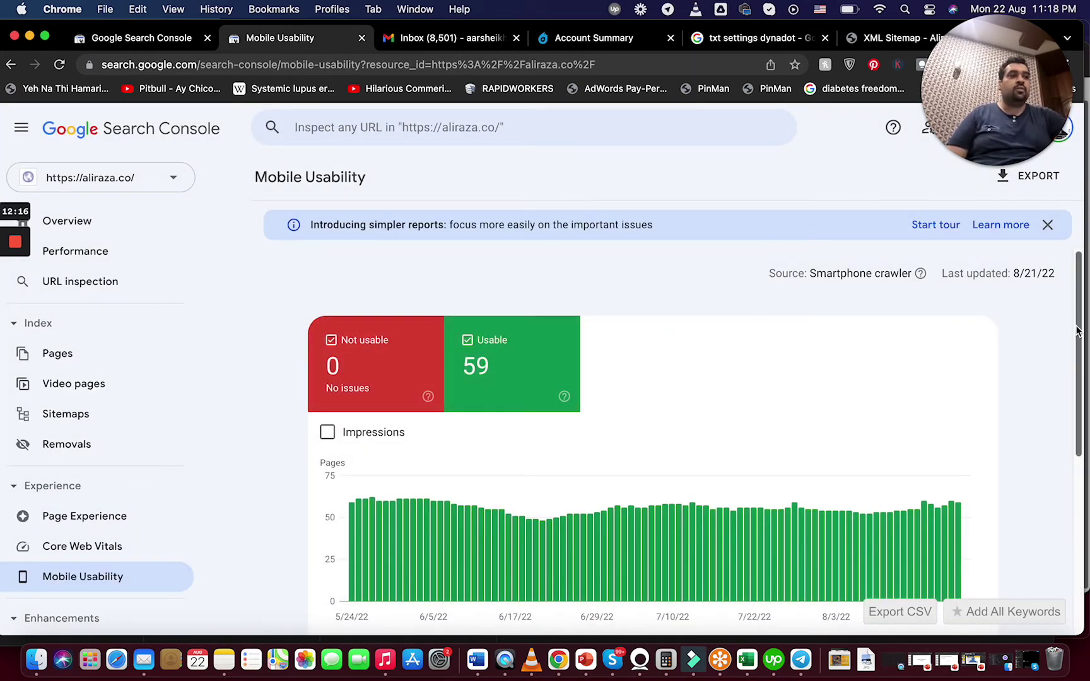
left_click_drag(1078, 331, 1063, 555)
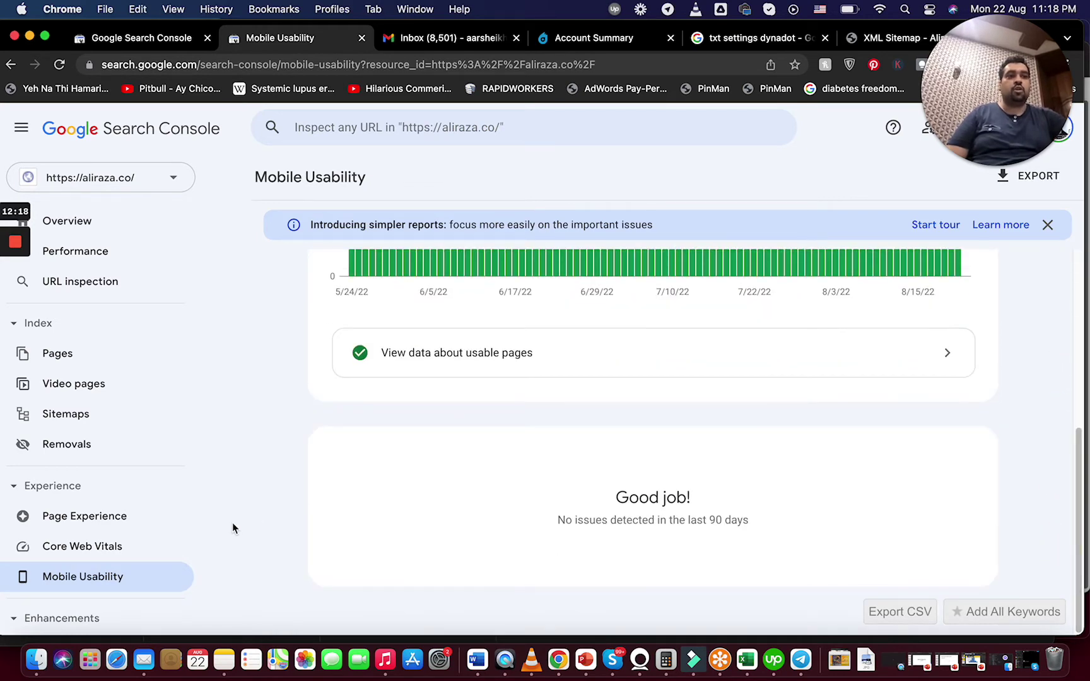
Step: Review the AMP report including its non-critical issues, followed by the Sitelinks searchbox report
left_click_drag(198, 447, 187, 557)
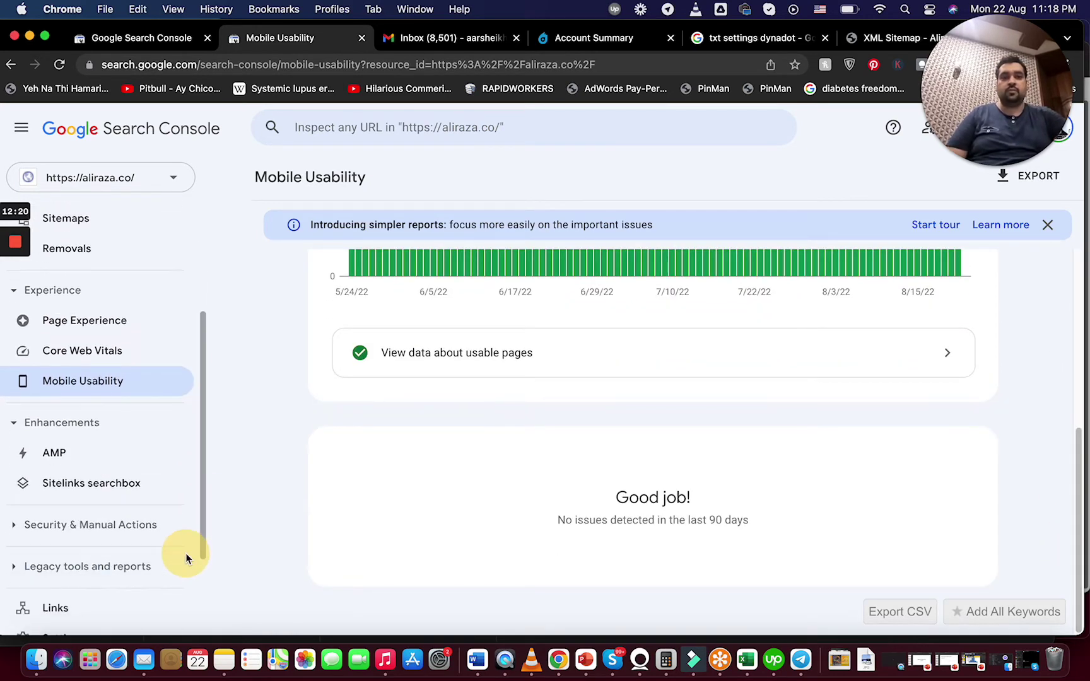
left_click(73, 462)
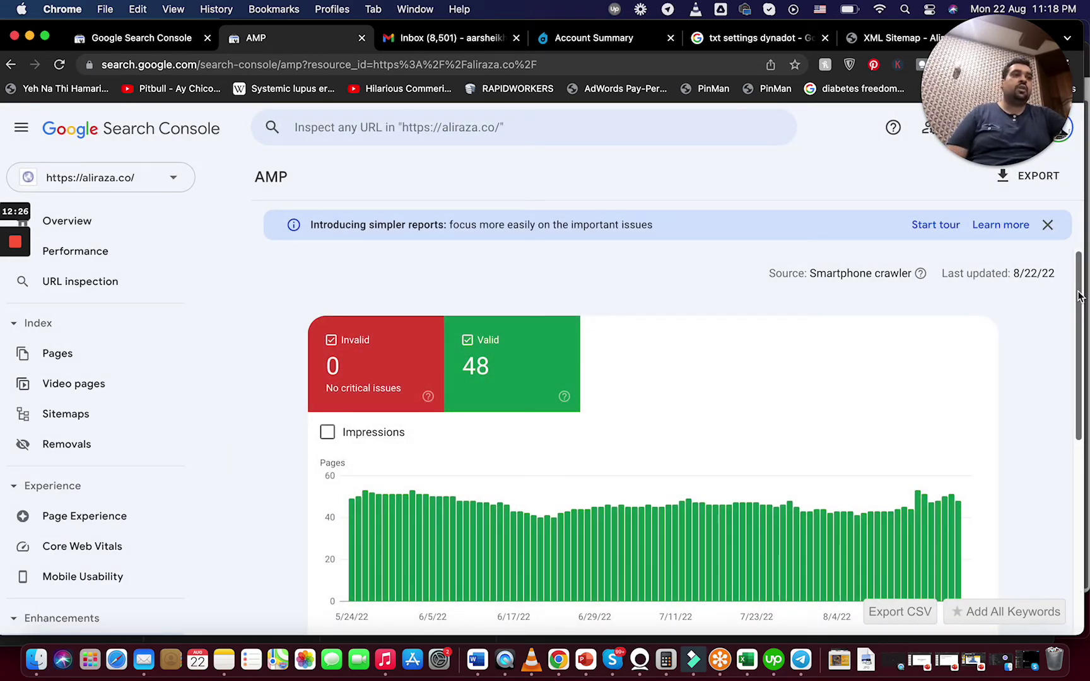
left_click_drag(1078, 296, 1031, 474)
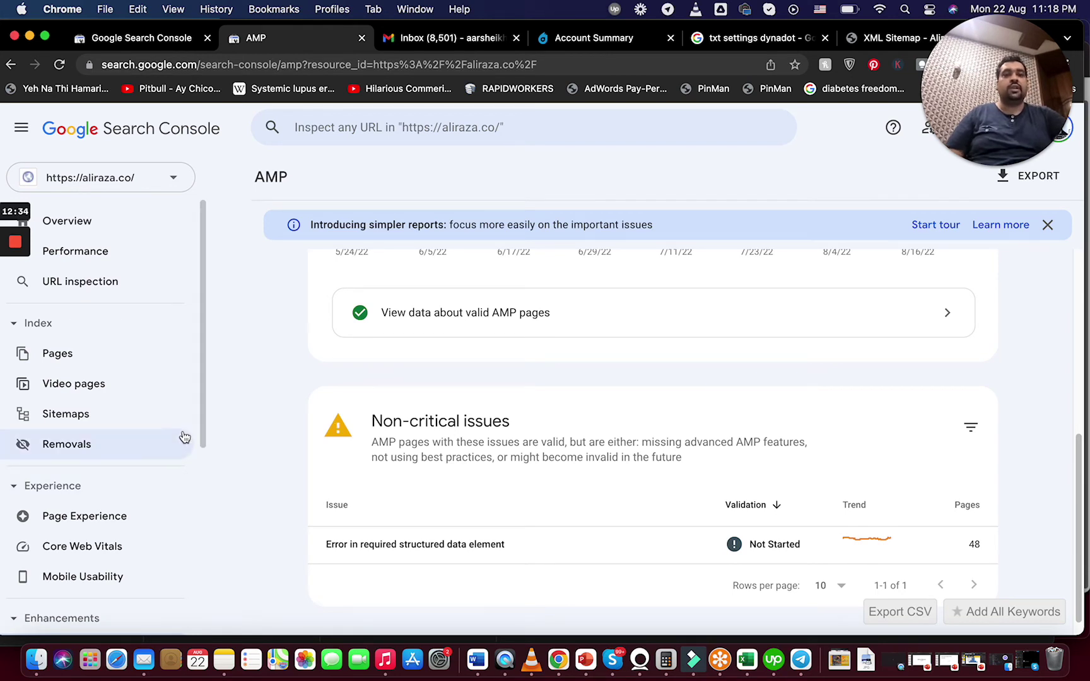
left_click_drag(199, 426, 199, 494)
left_click(108, 553)
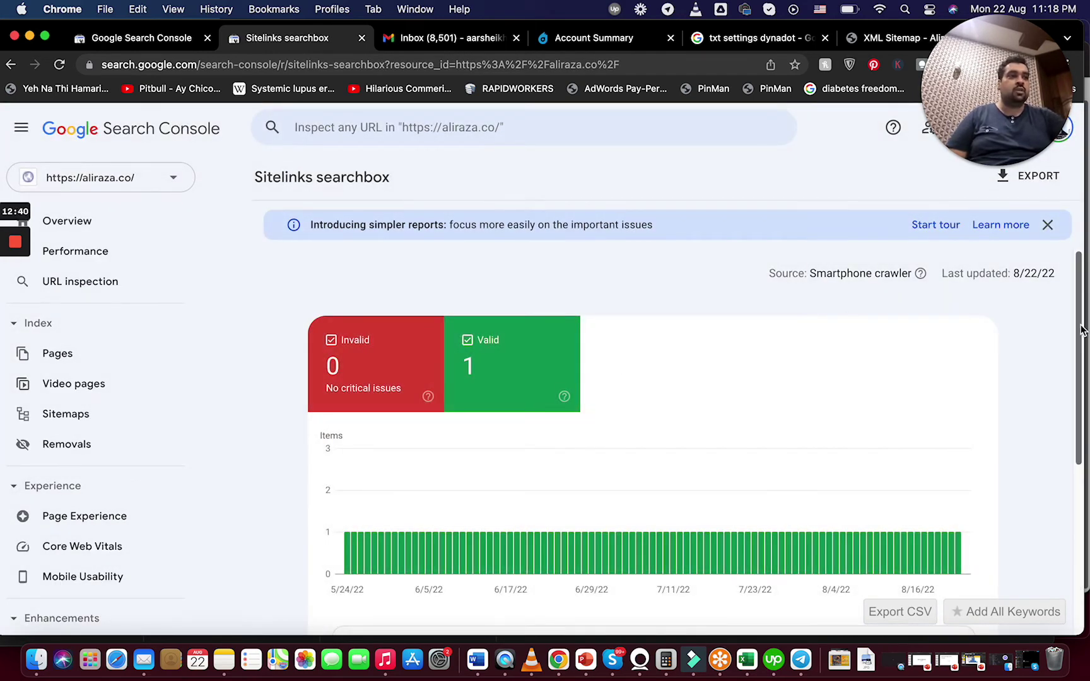
scroll(1066, 416, "down", 3)
scroll(1059, 442, "down", 2)
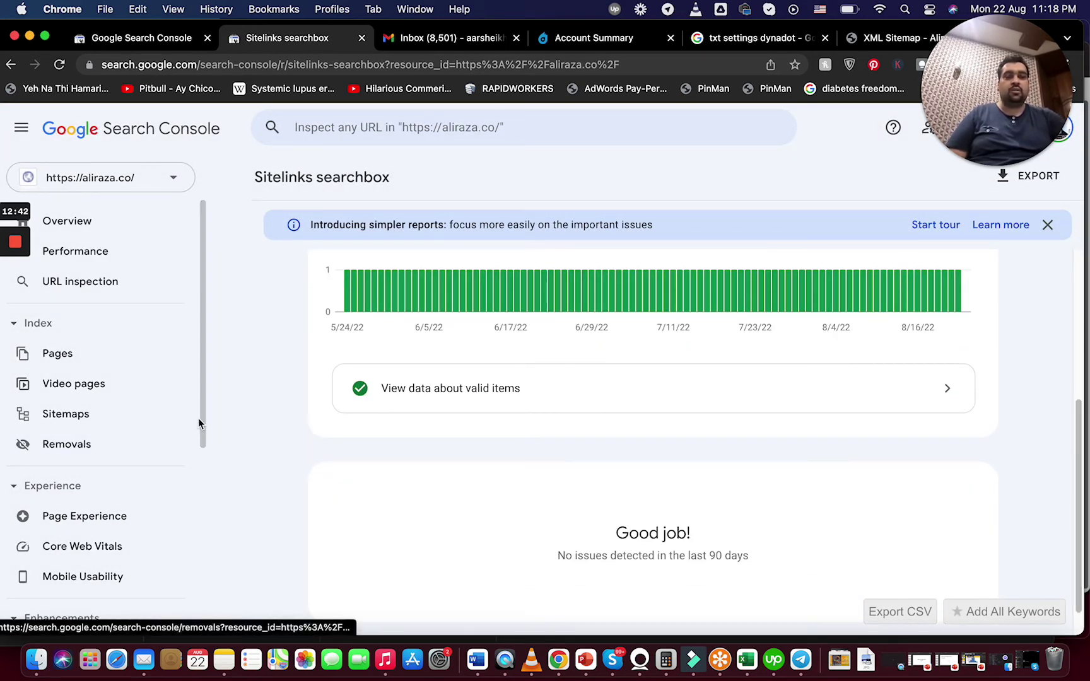
Step: Check the Manual actions report and the Security issues report for the property
left_click_drag(202, 424, 195, 620)
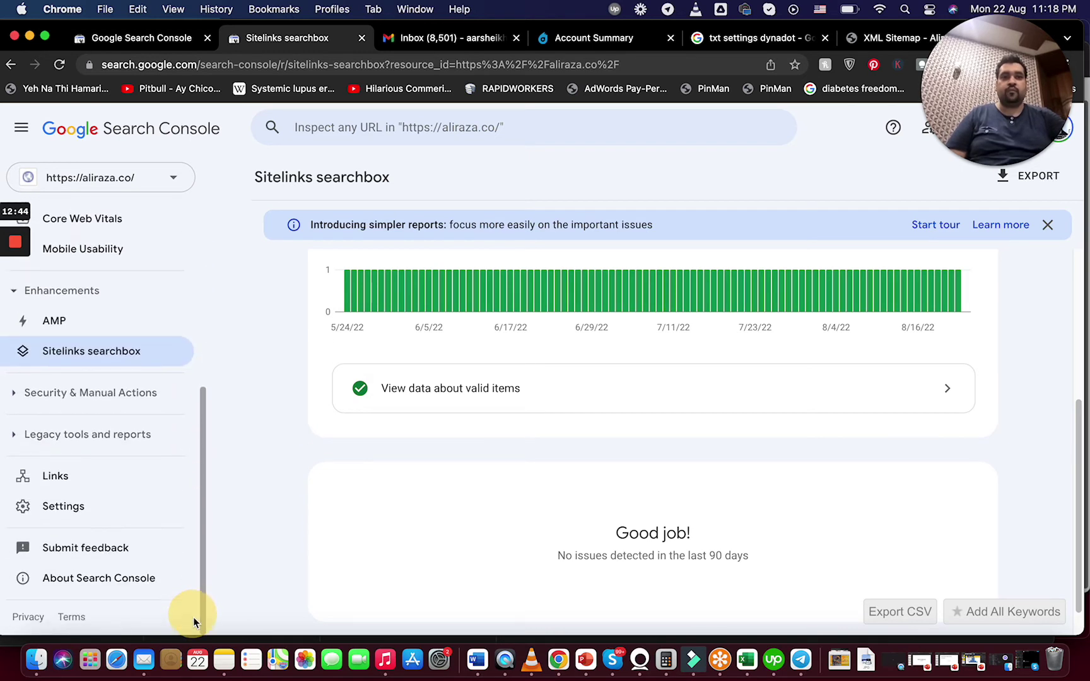
left_click(49, 396)
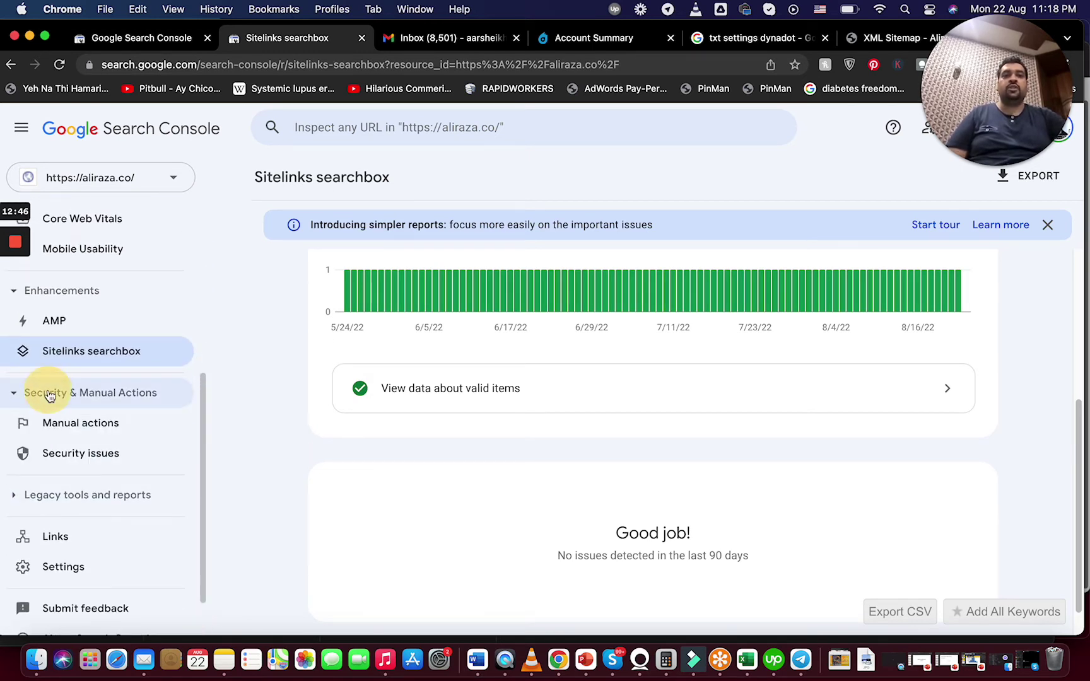
left_click(67, 425)
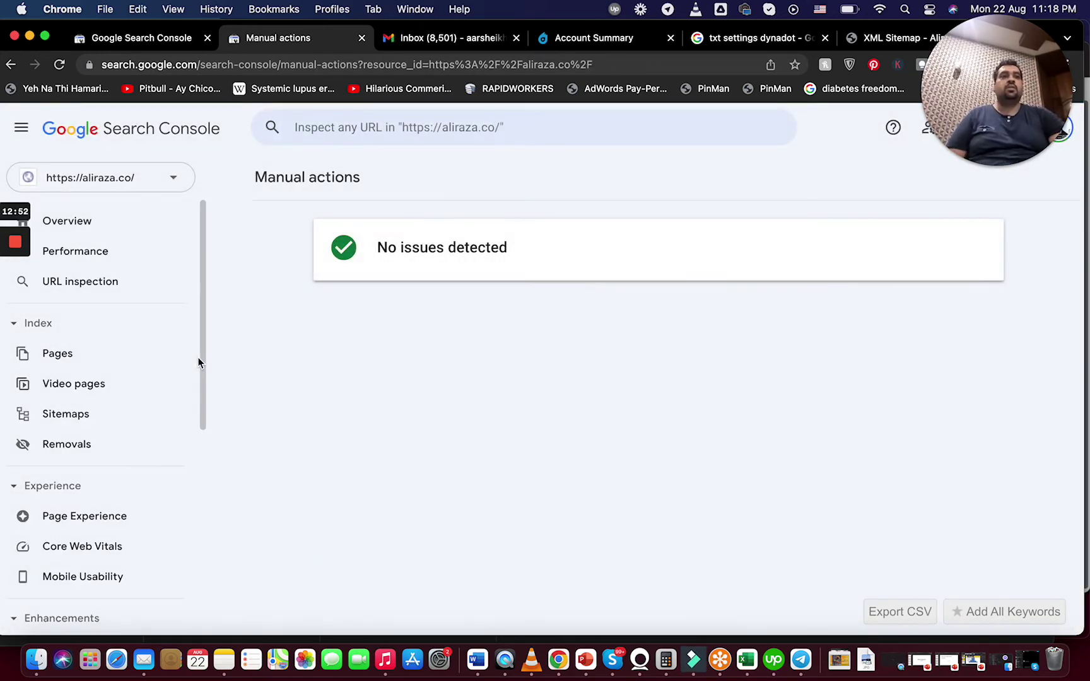
left_click_drag(201, 366, 211, 522)
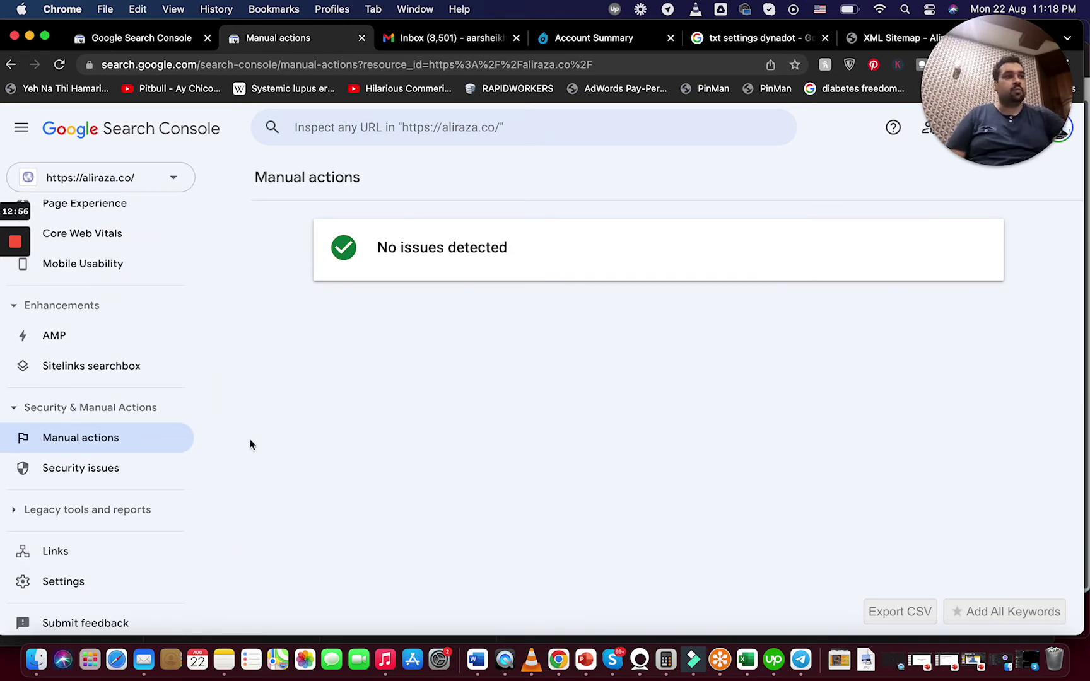
left_click(140, 464)
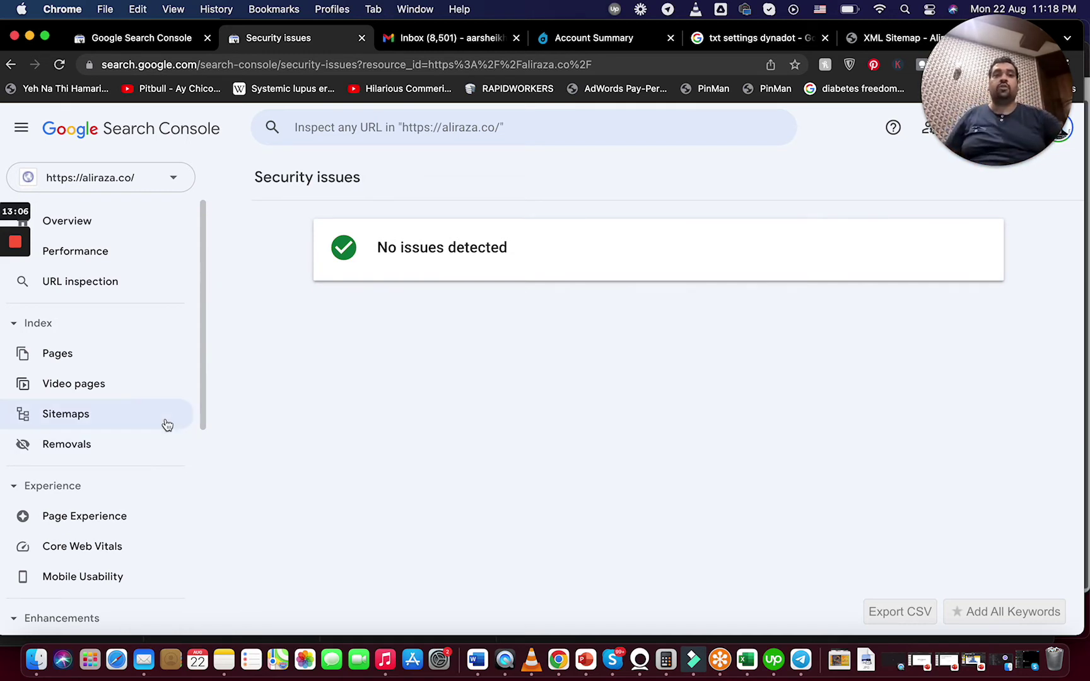
Step: Open the legacy International Targeting report and view its language and country targeting settings
left_click_drag(202, 409, 197, 565)
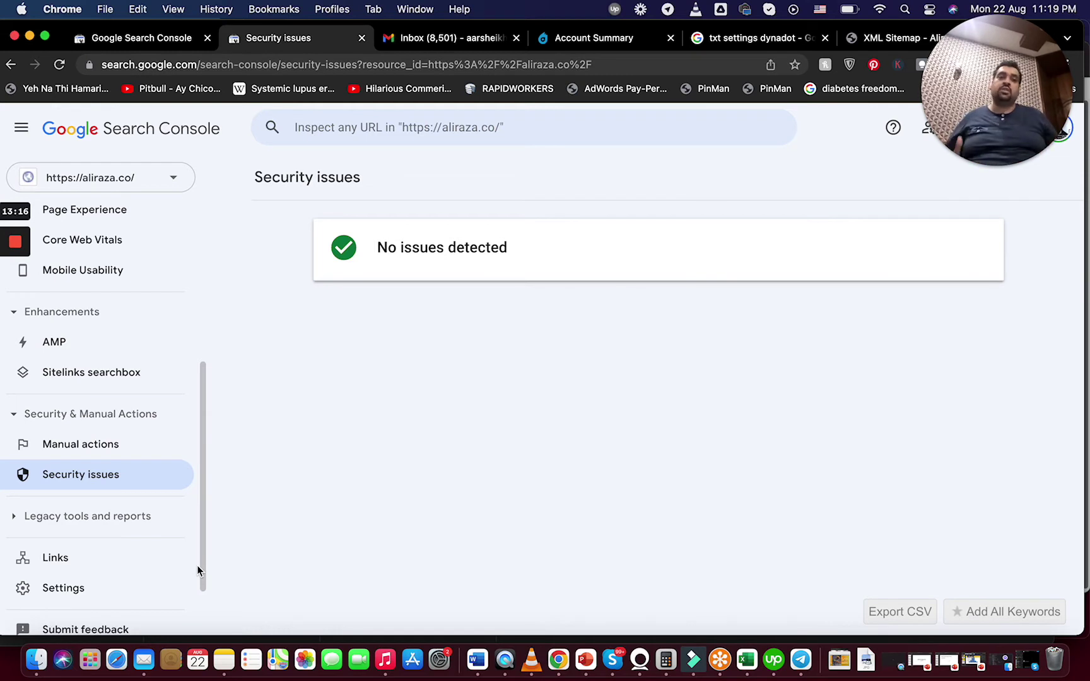
left_click(99, 524)
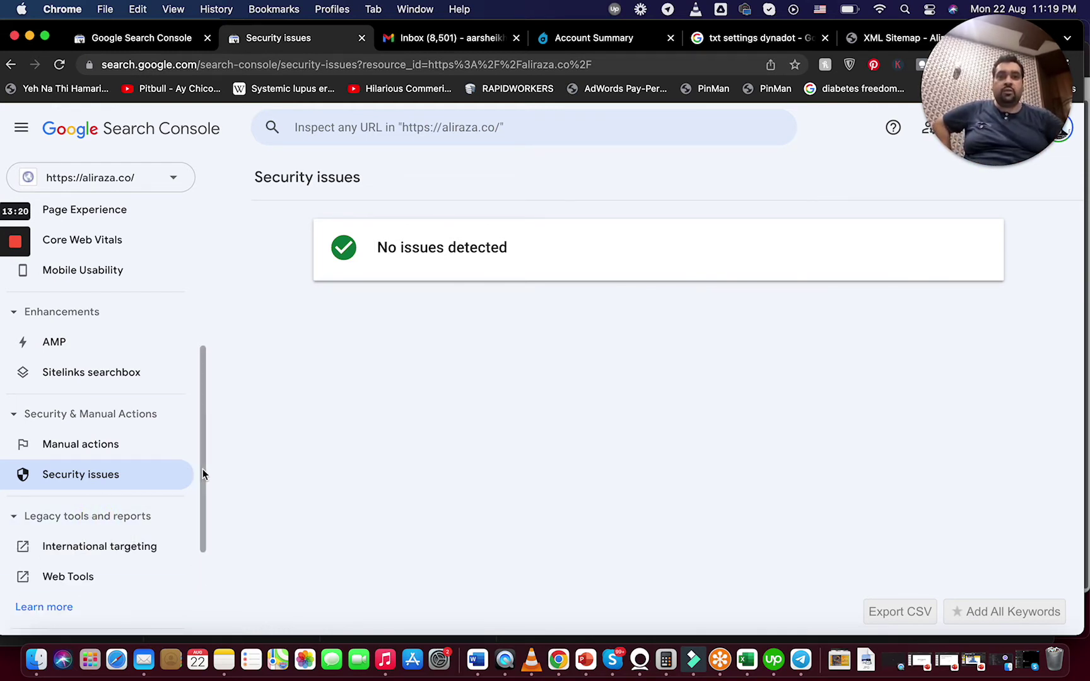
left_click(140, 547)
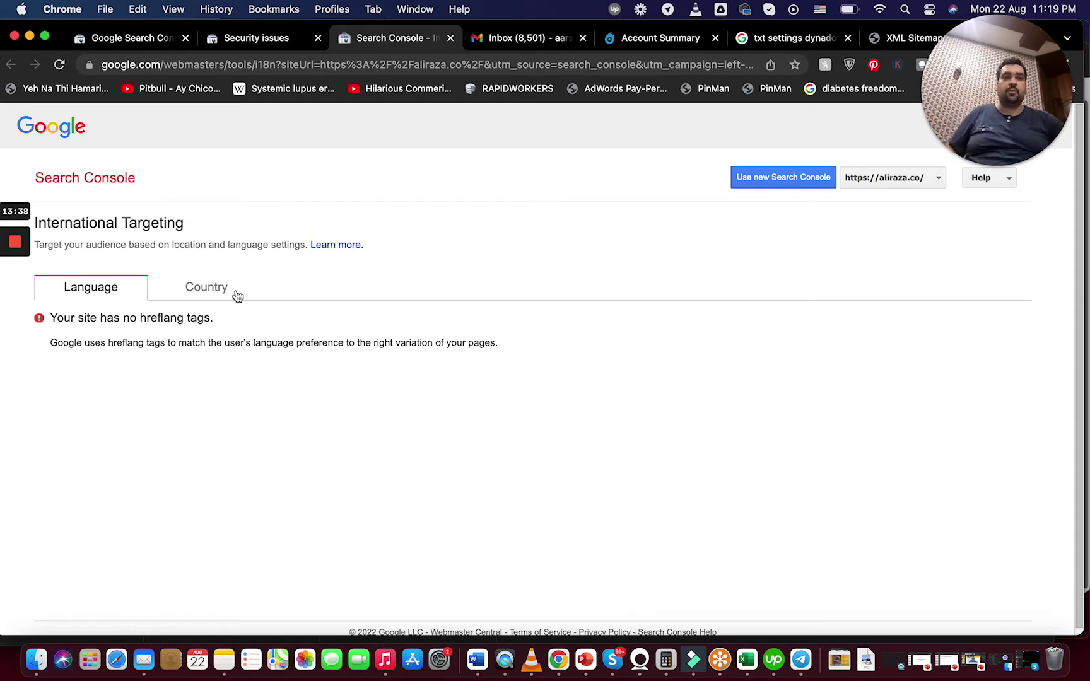
left_click(216, 289)
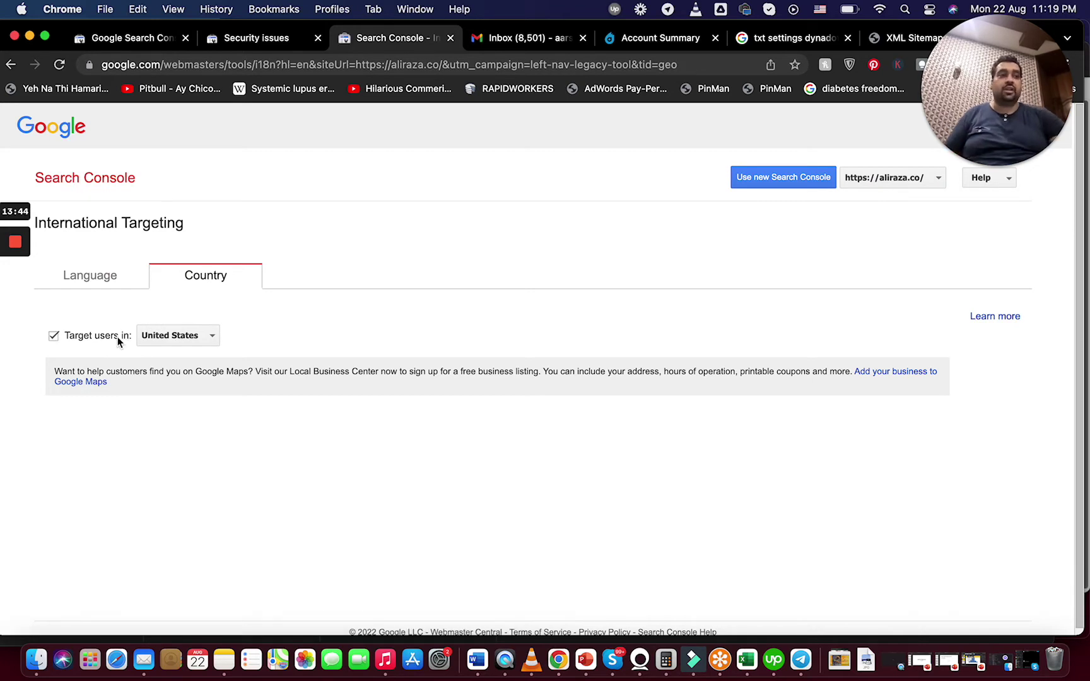
left_click(99, 340)
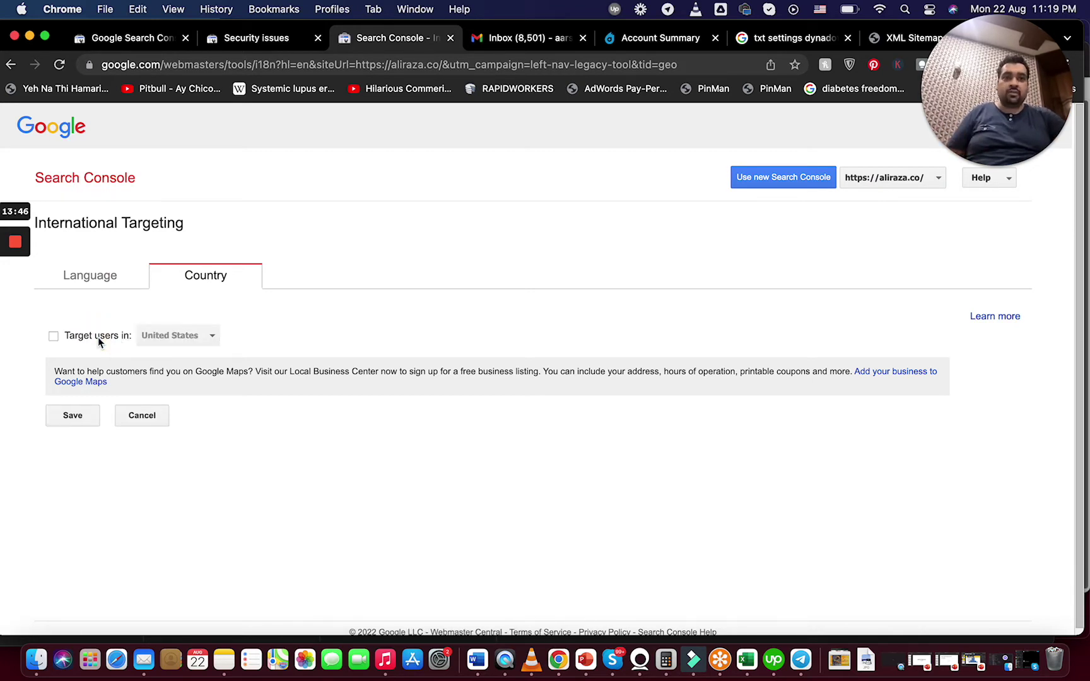
left_click(98, 337)
left_click(154, 343)
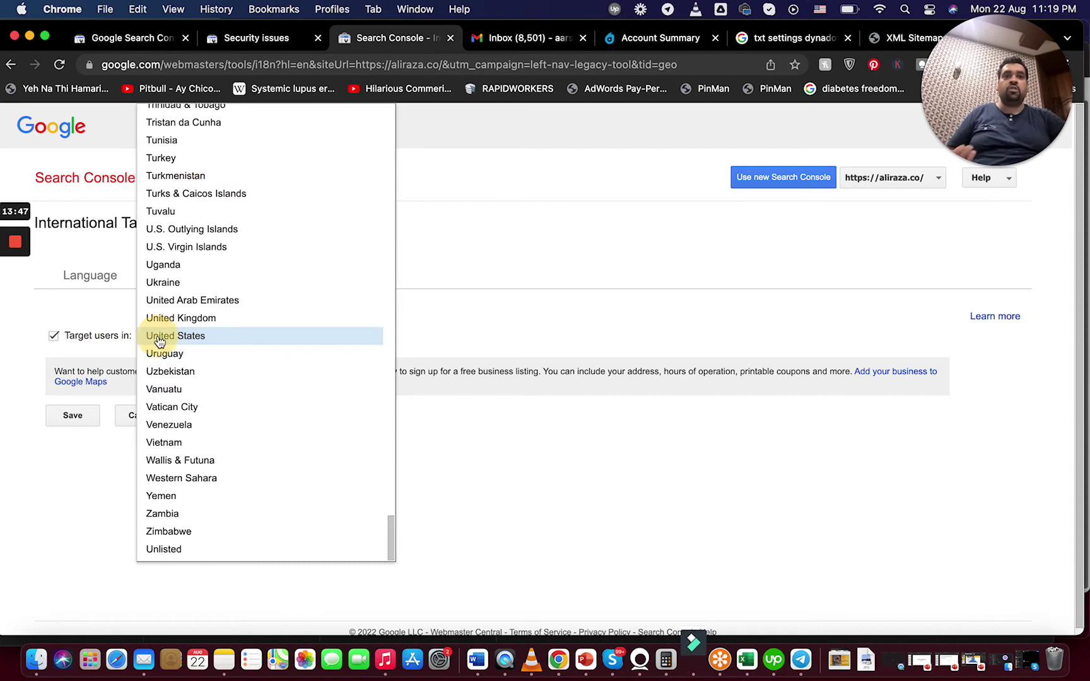
left_click(111, 351)
left_click(159, 419)
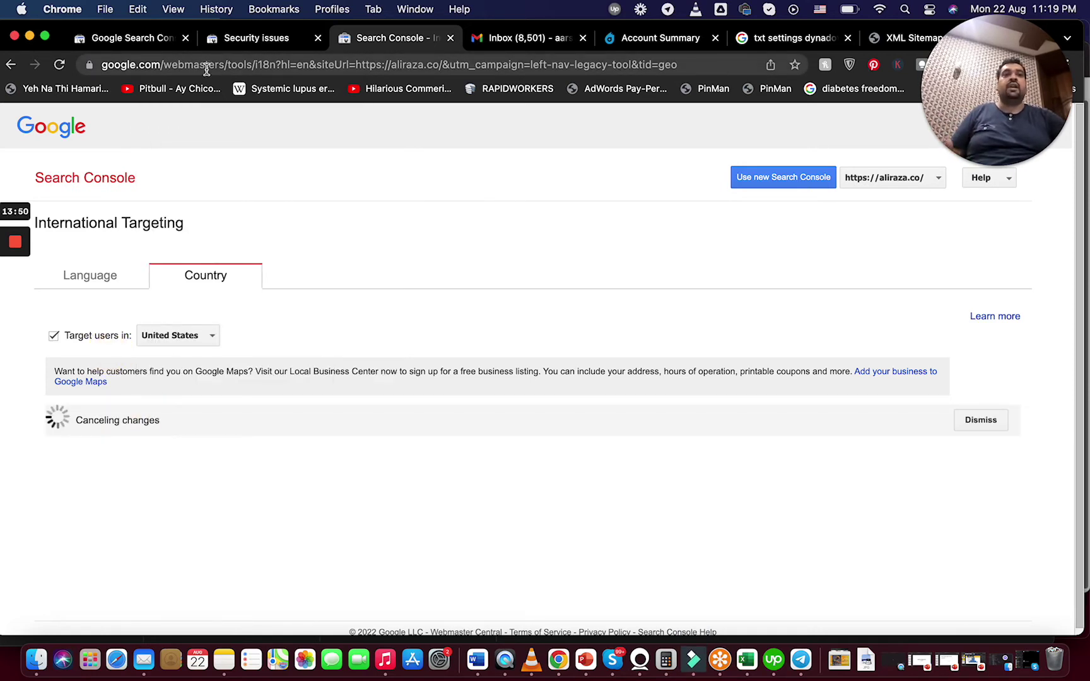
Step: Return to Search Console, open the legacy Web Tools and view the desktop Ad Experience Report with its verified property selection
left_click(247, 37)
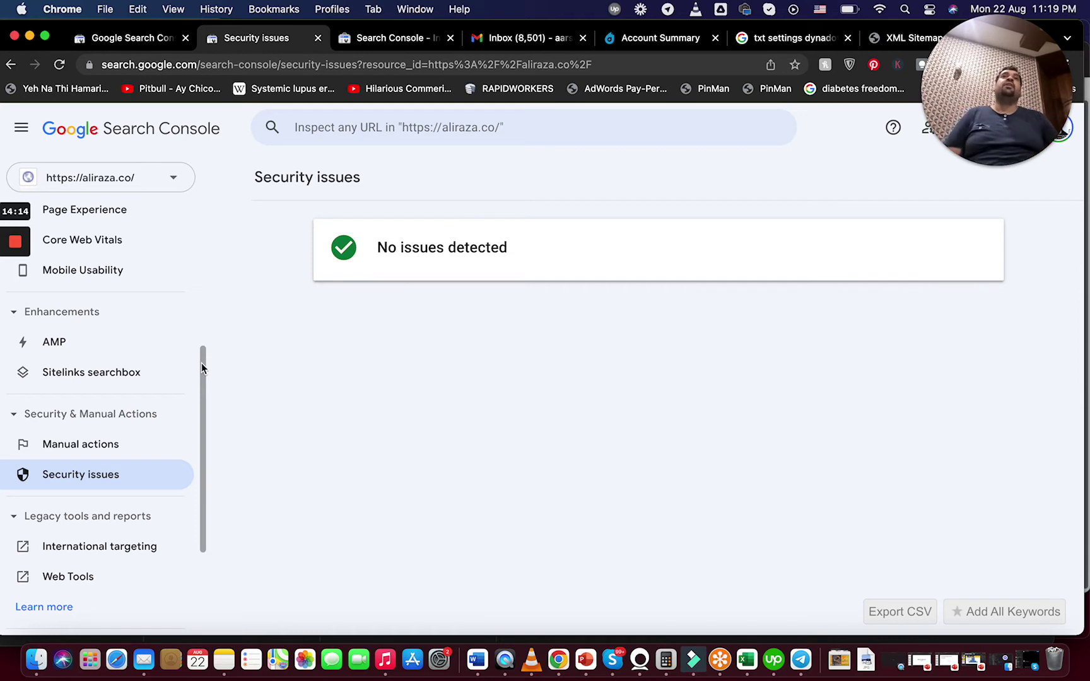
left_click_drag(201, 362, 203, 441)
left_click(58, 417)
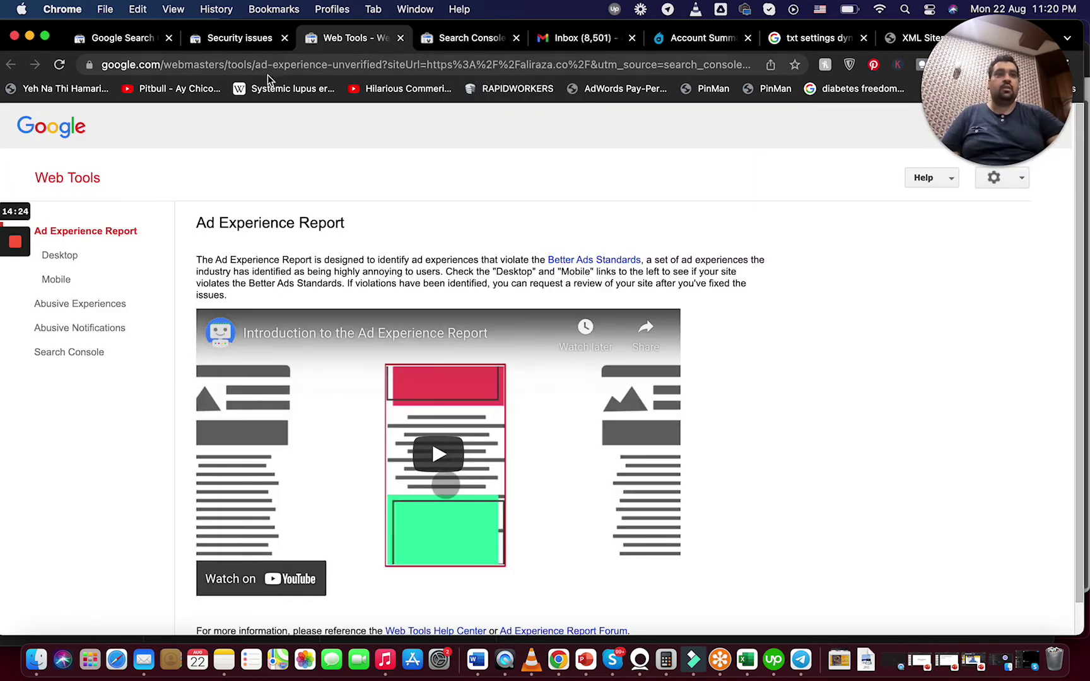
left_click(99, 262)
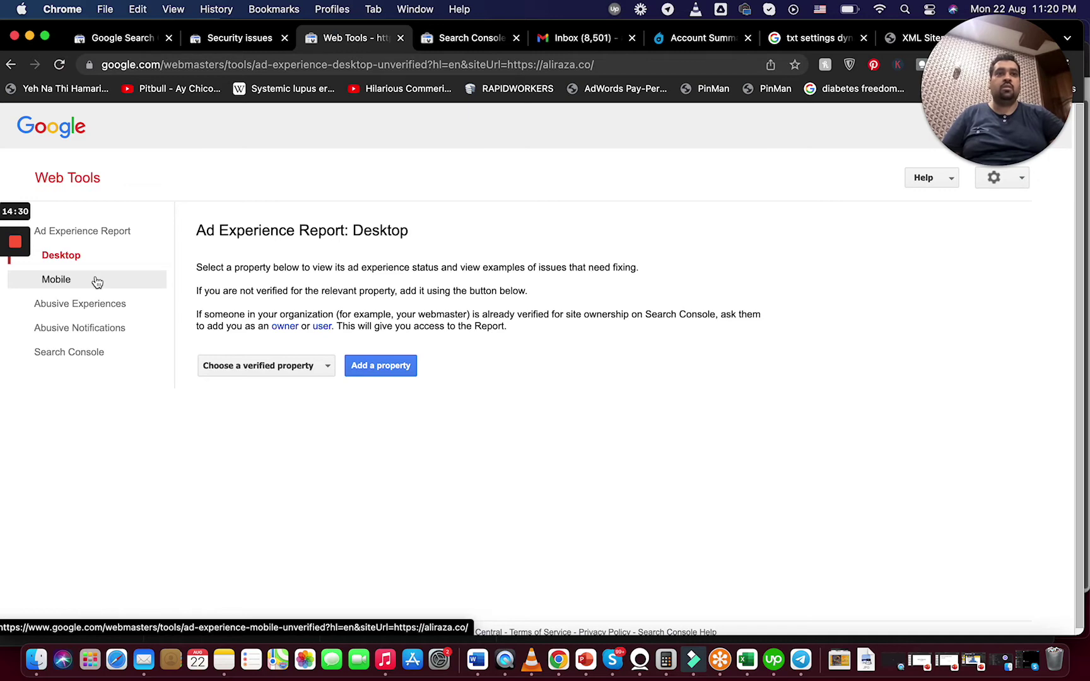
left_click(280, 367)
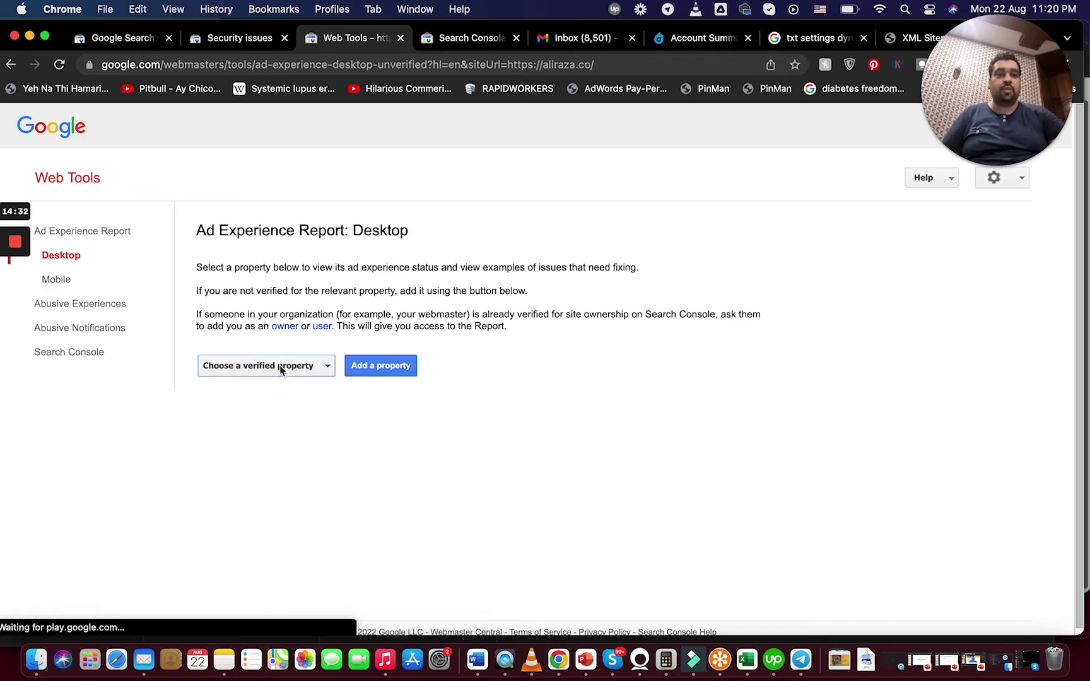
Step: Return to Search Console and review the external and internal links and top linking sites in the Links report
left_click(262, 43)
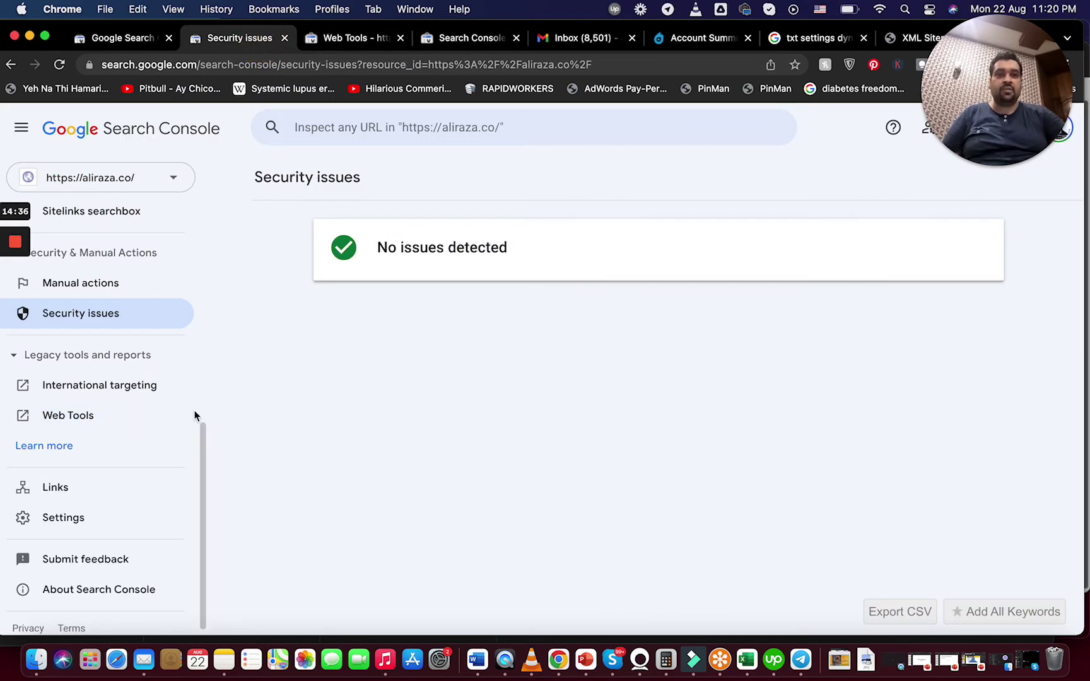
left_click(100, 487)
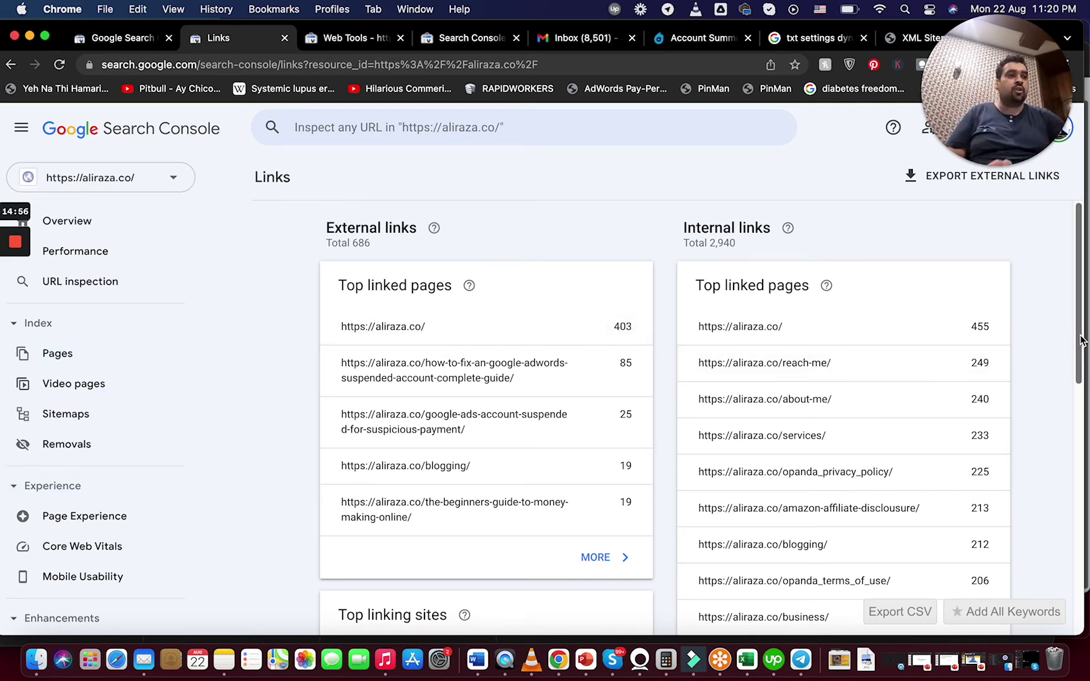
left_click_drag(1080, 341, 1063, 499)
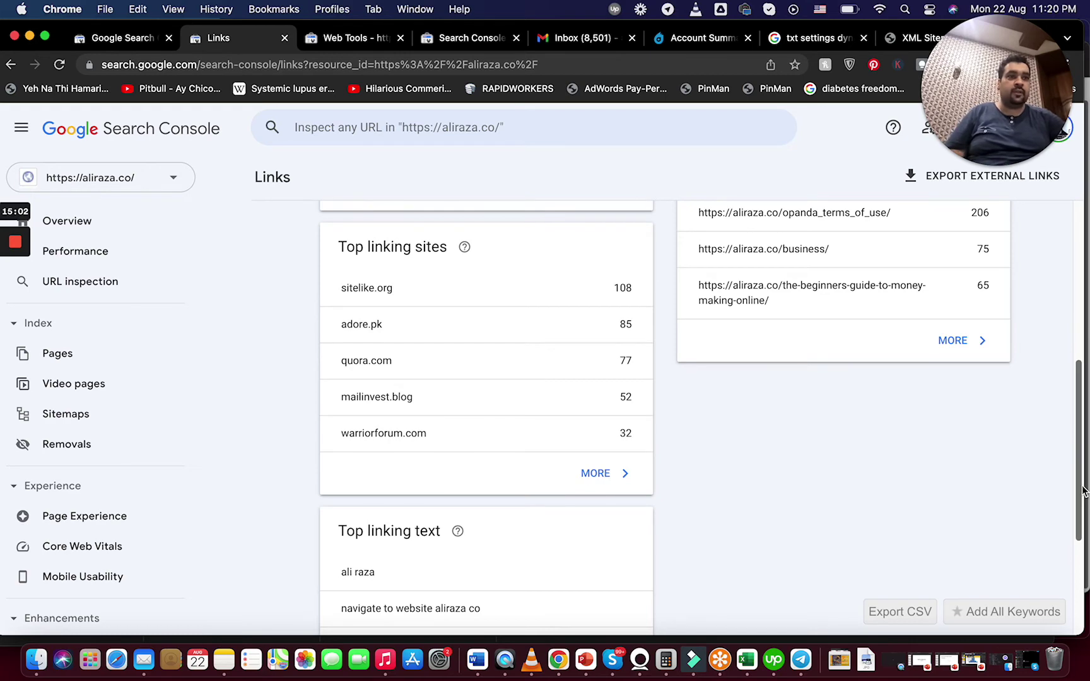
Step: Compare the external and internal top linked pages, then examine the top linking sites again in the Links report
left_click_drag(1083, 491, 1054, 289)
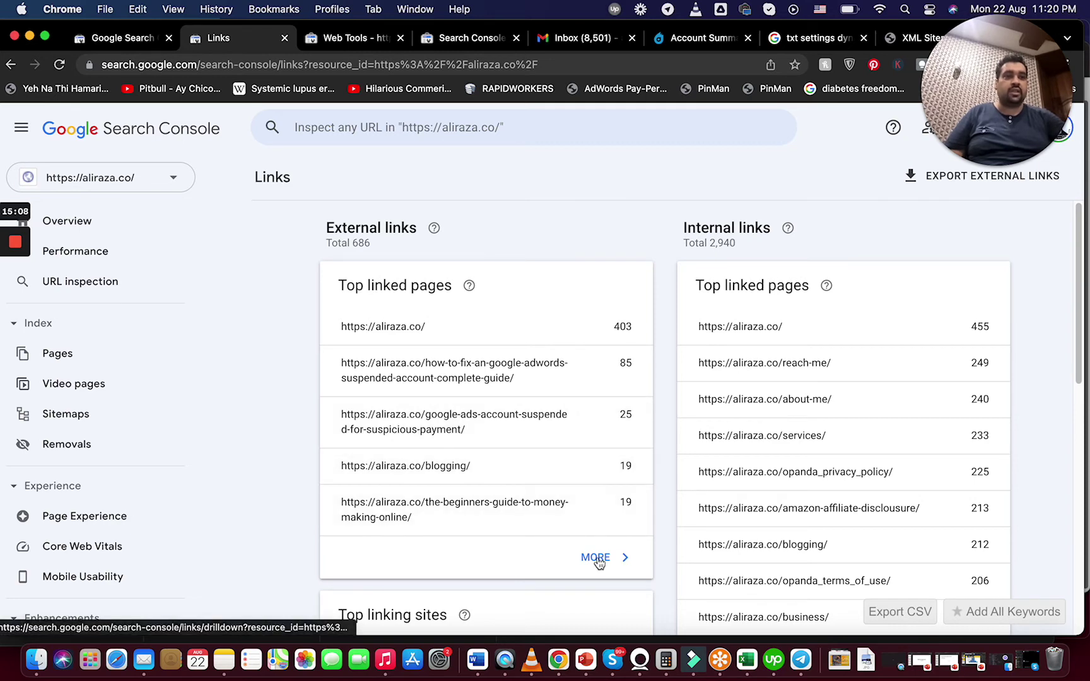
scroll(1083, 344, "down", 2)
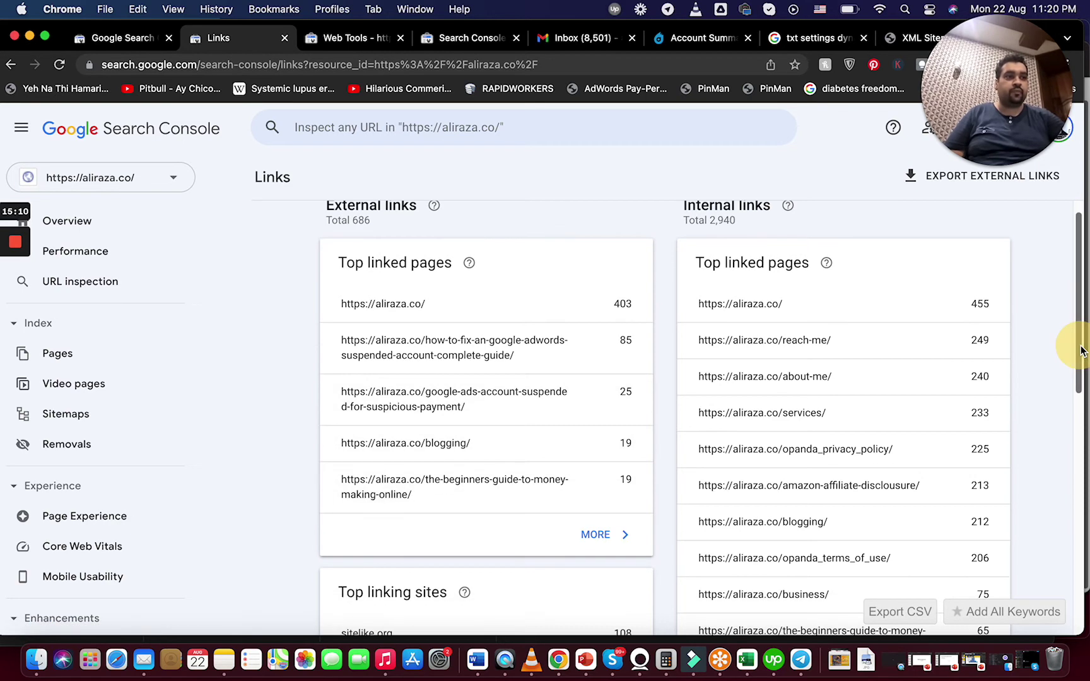
scroll(1066, 312, "up", 2)
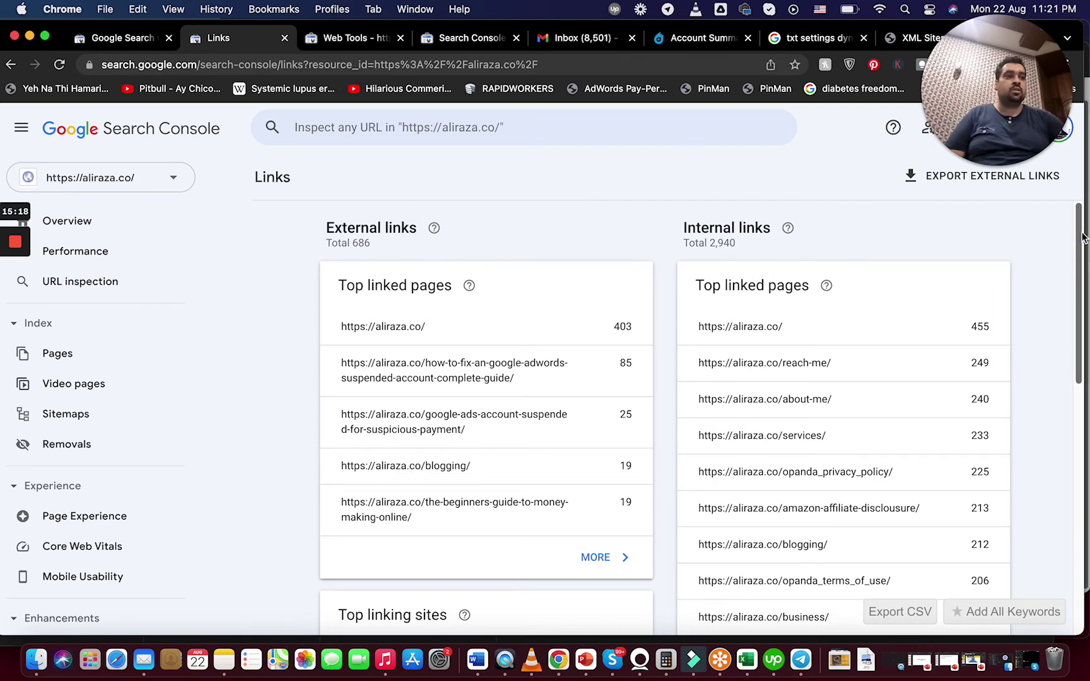
left_click_drag(1080, 246, 1056, 377)
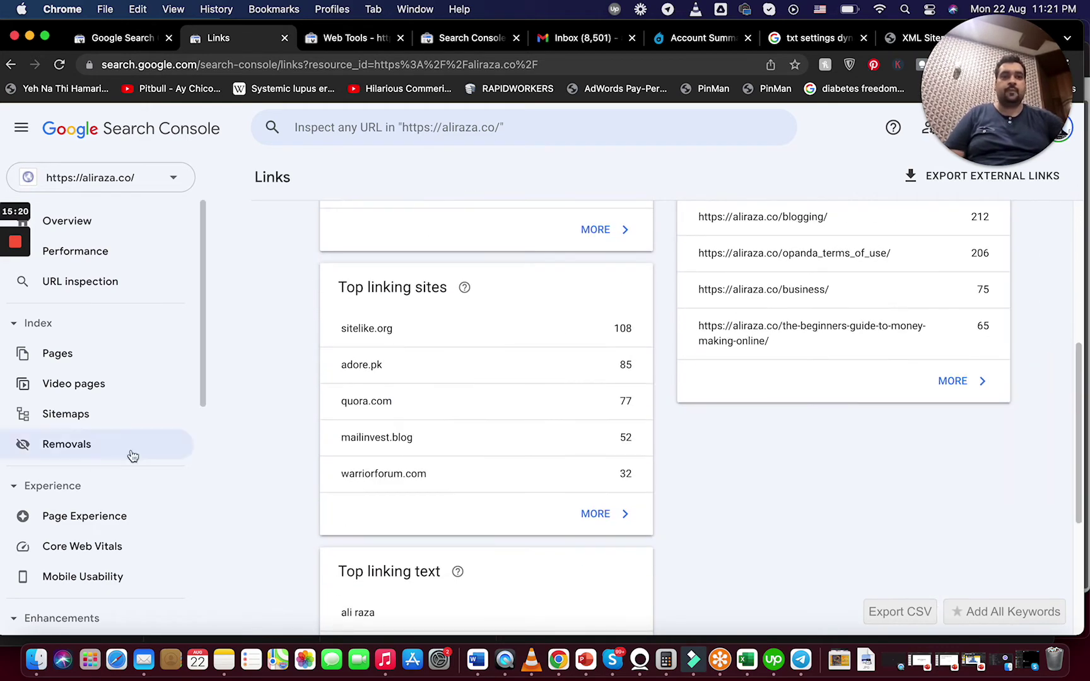
Step: Open the property's Settings and view its Users and permissions list
left_click_drag(203, 379, 208, 616)
left_click(84, 507)
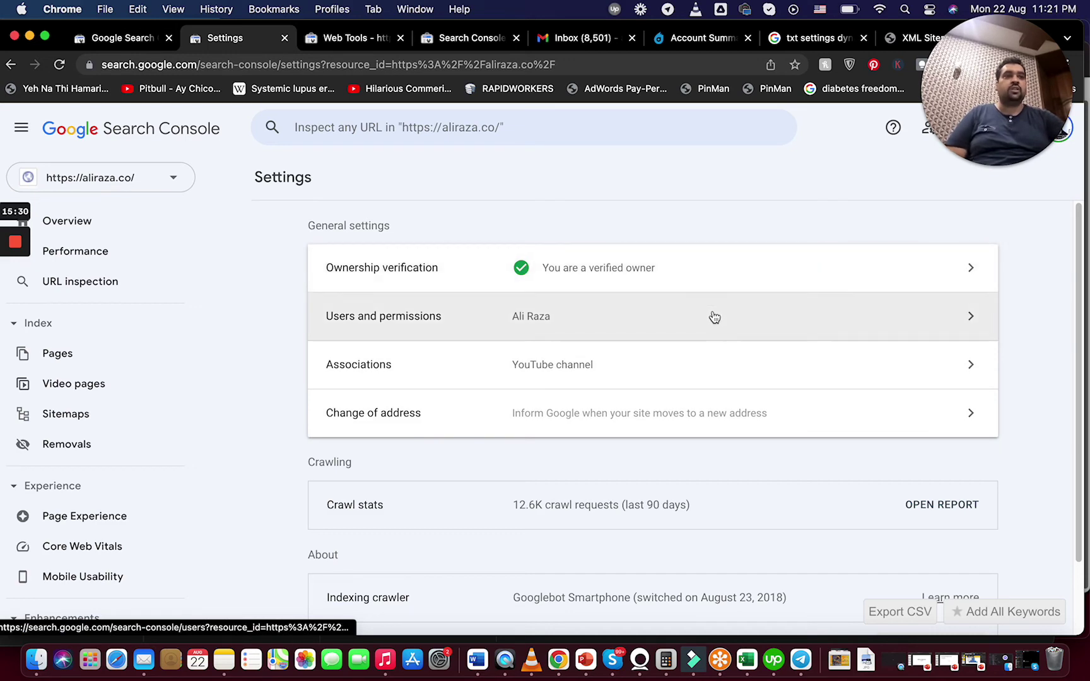
left_click(713, 316)
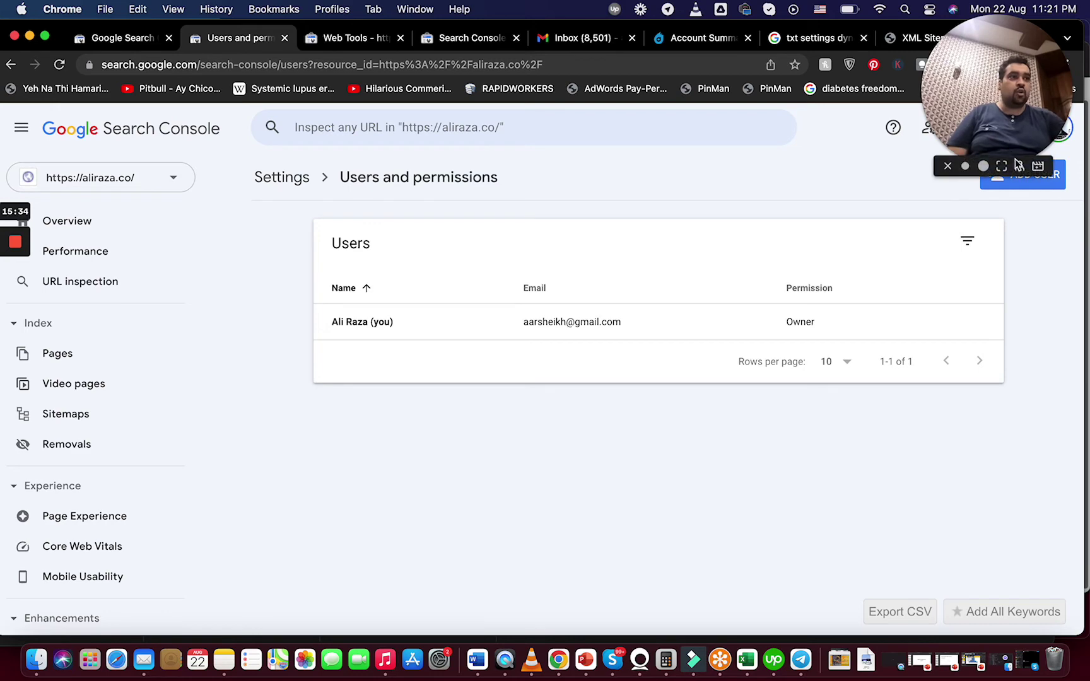
Step: Start adding a user with a sample e-mail address, view the available permission levels, and cancel the Add user form
left_click(1052, 188)
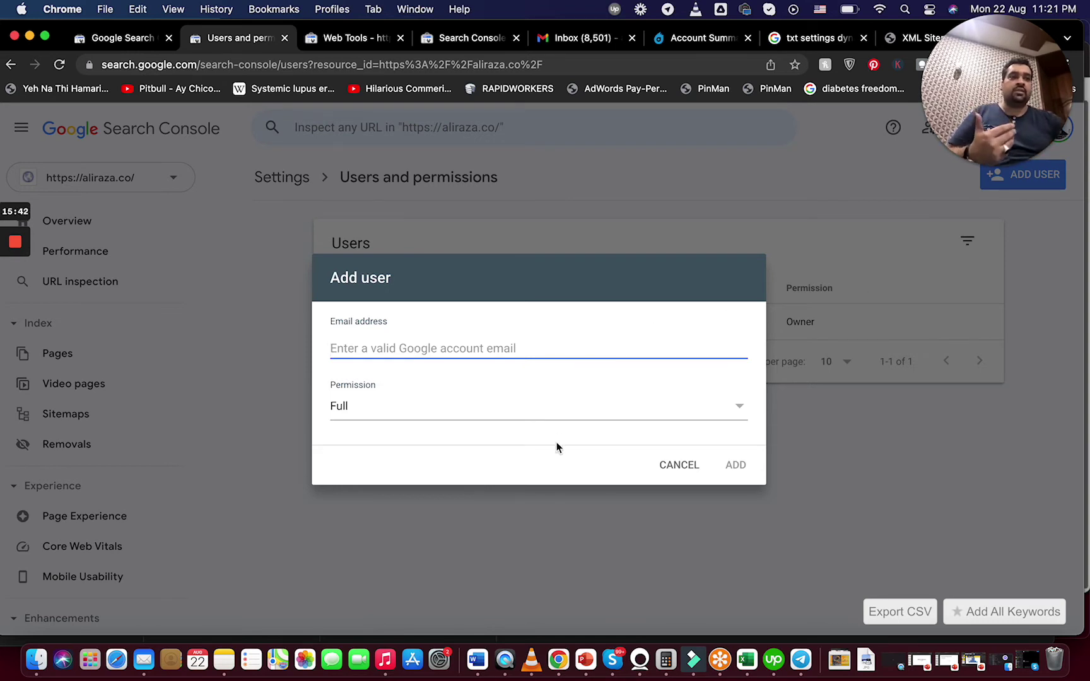
type("abc")
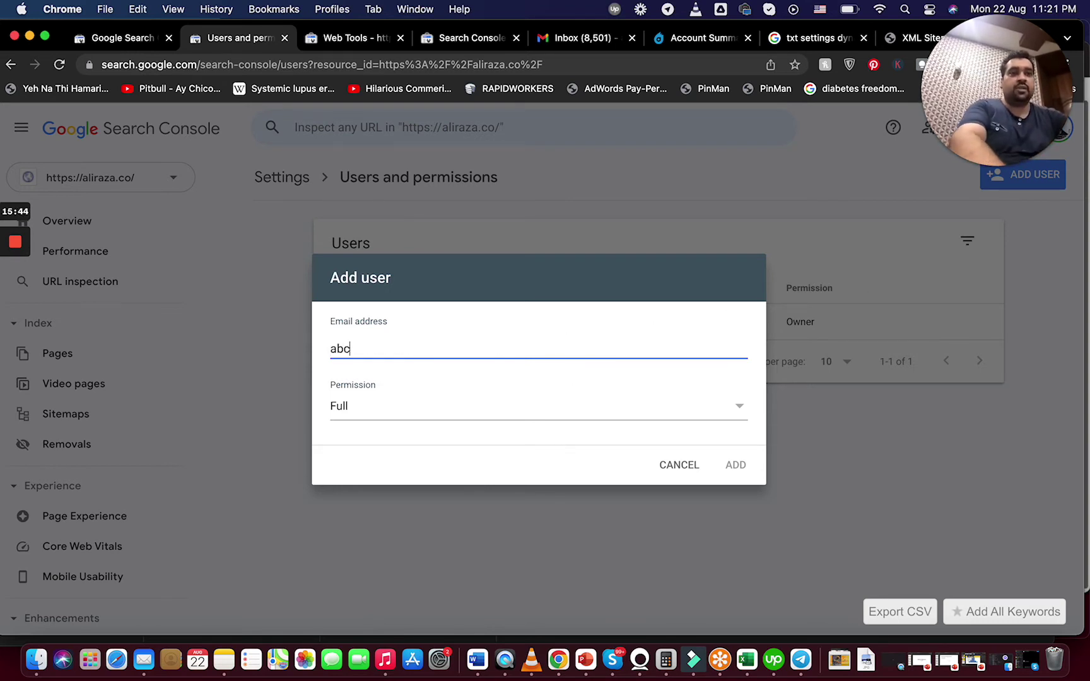
type("@abc.com")
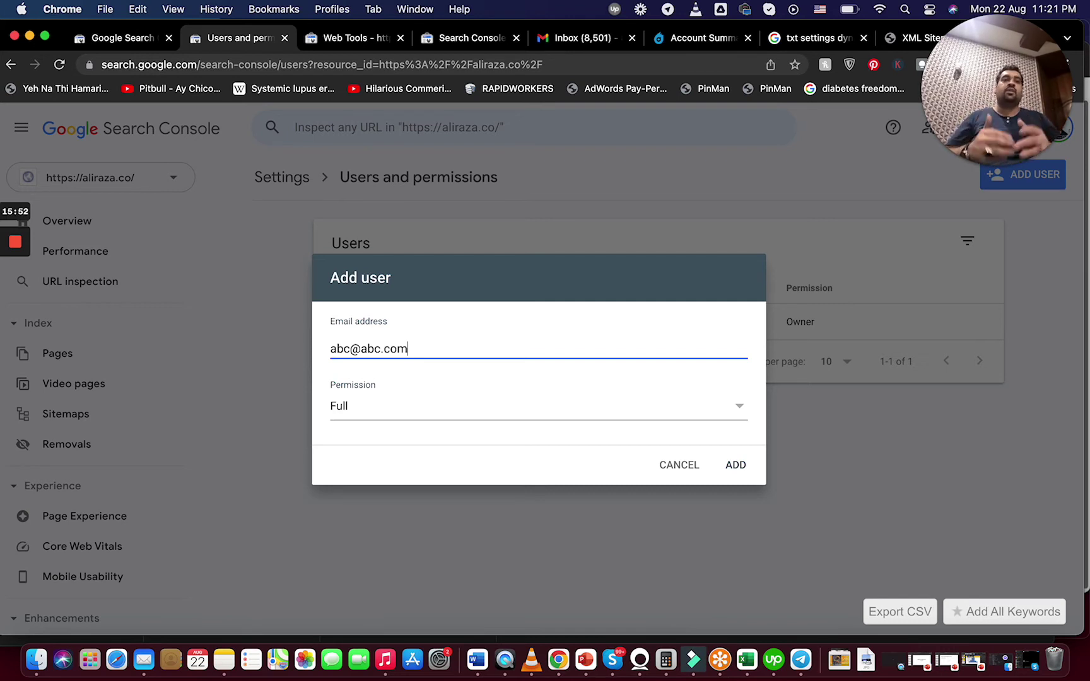
left_click(379, 406)
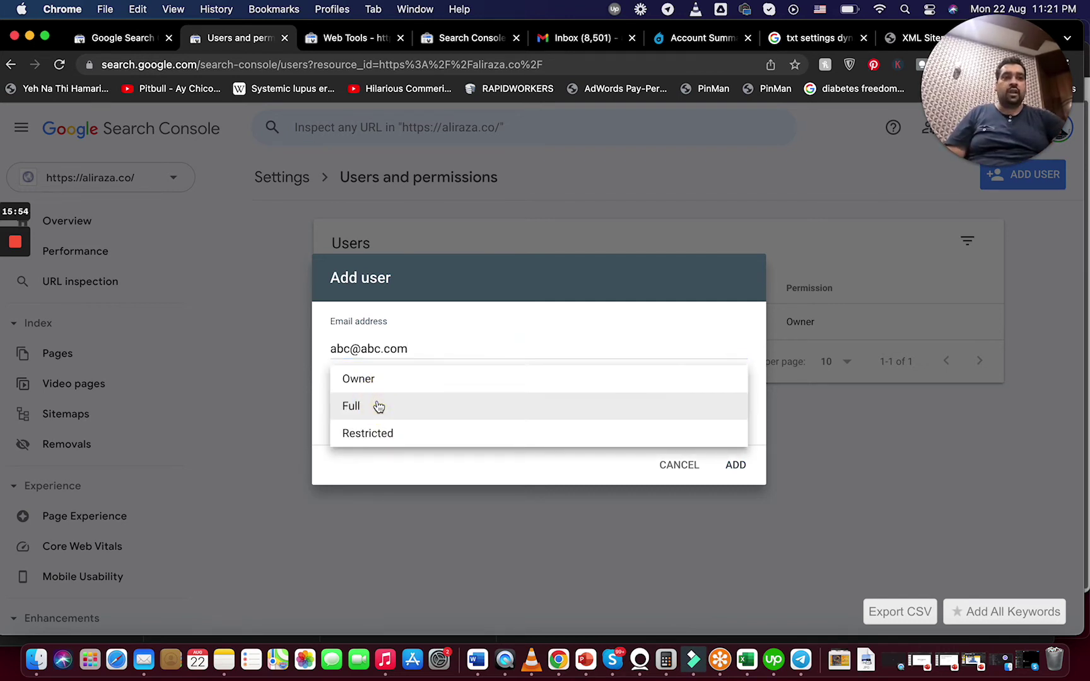
left_click(427, 458)
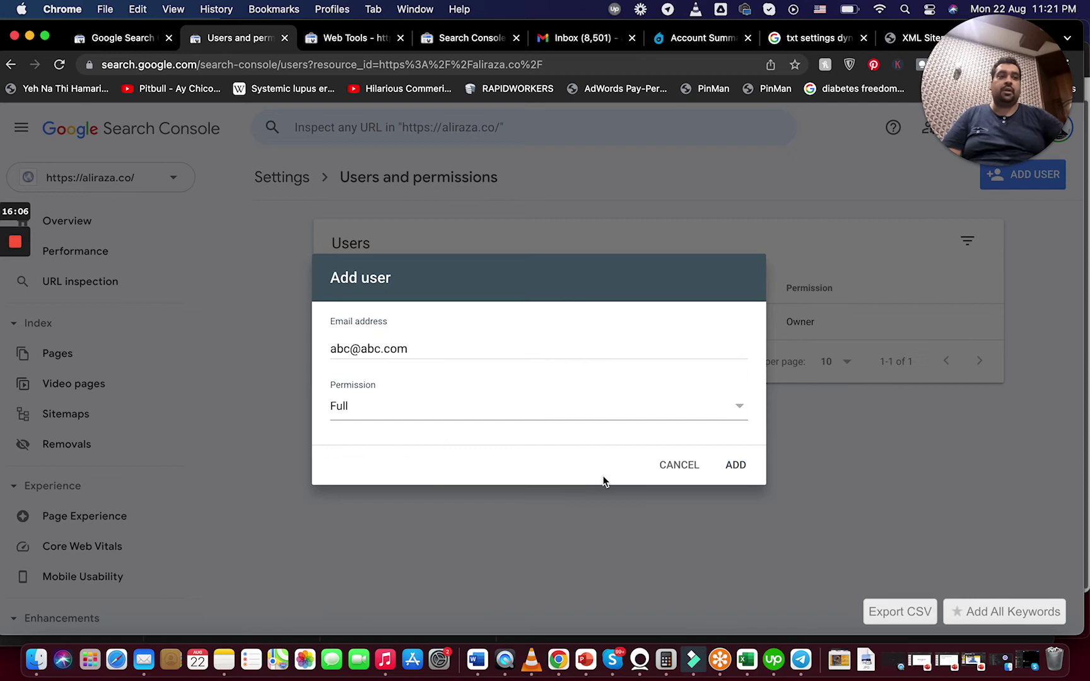
left_click(680, 466)
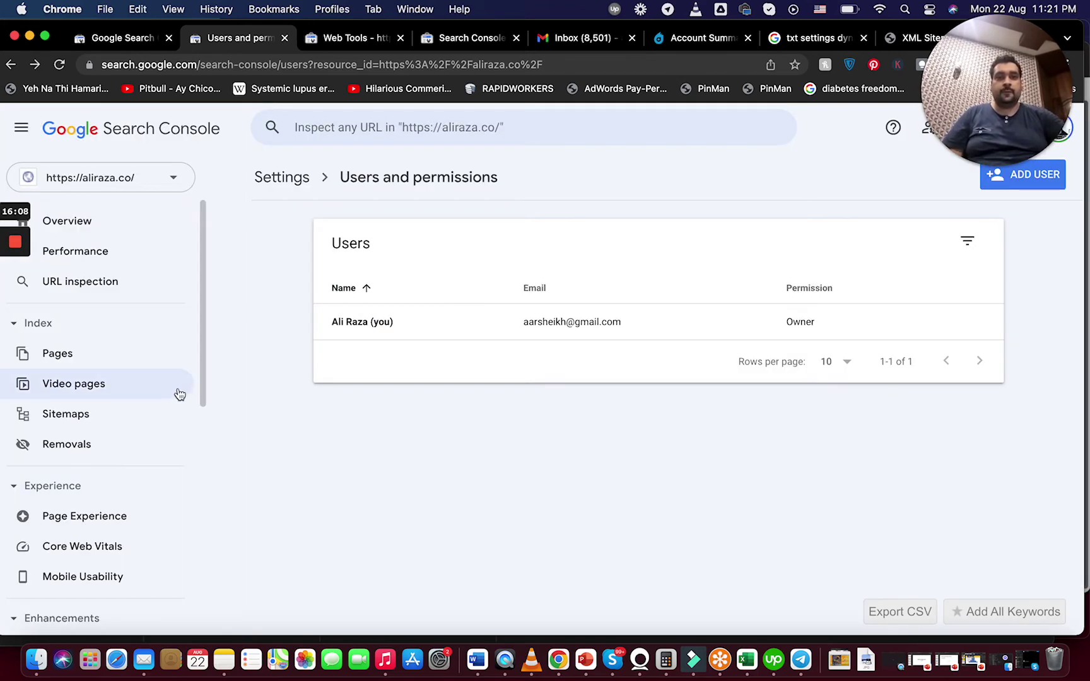
left_click_drag(202, 386, 211, 630)
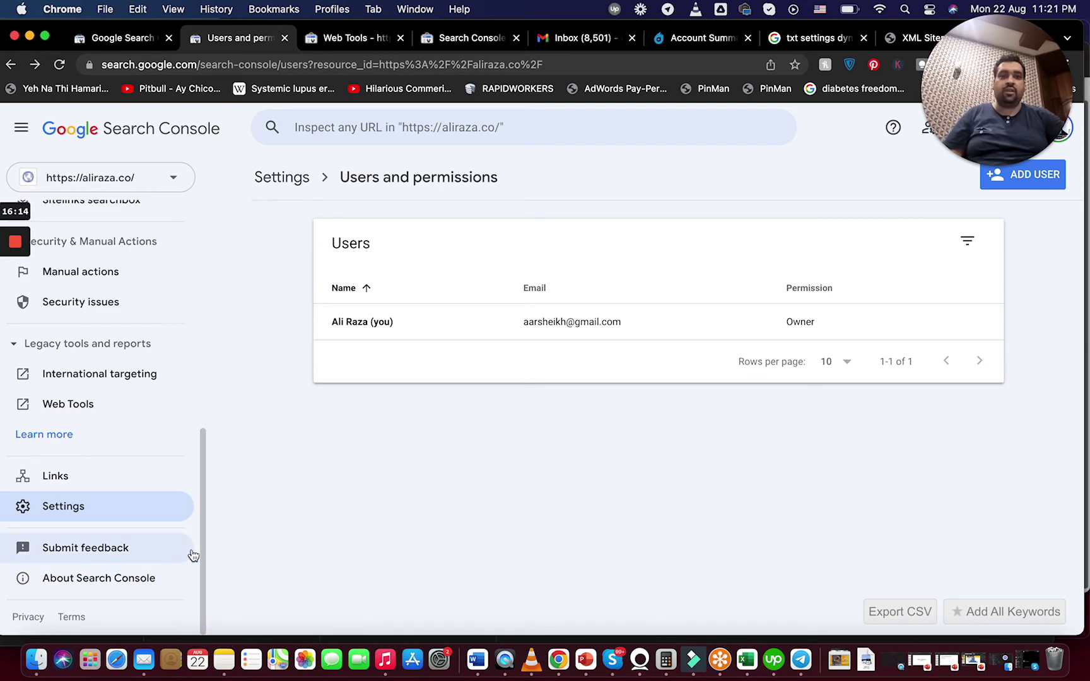
left_click_drag(202, 554, 202, 310)
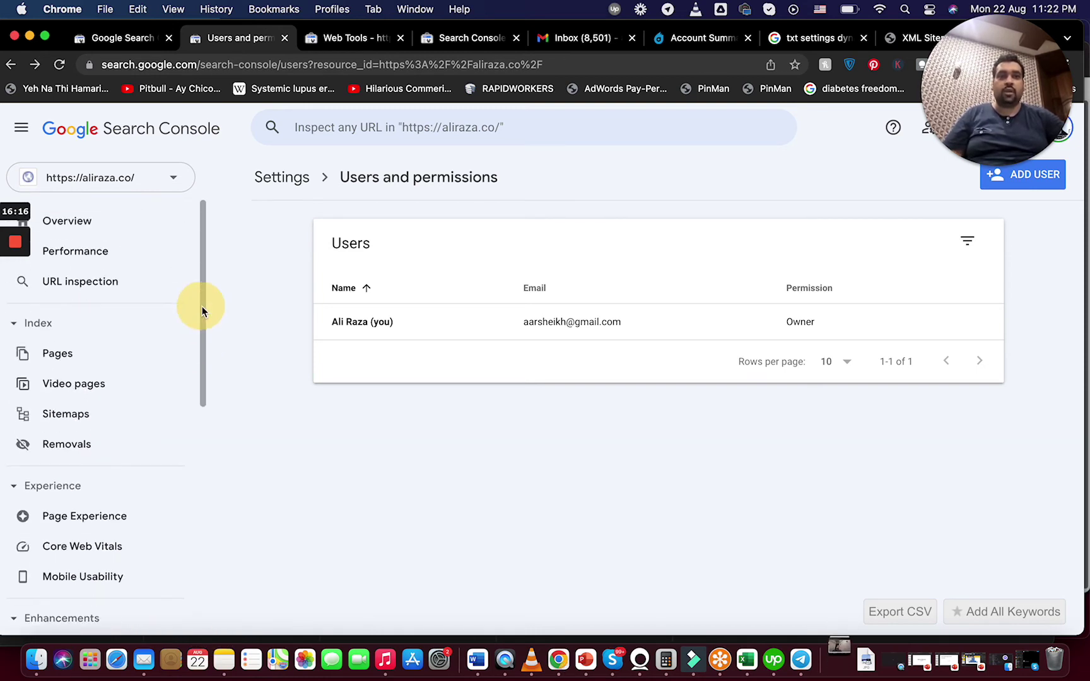
left_click(163, 288)
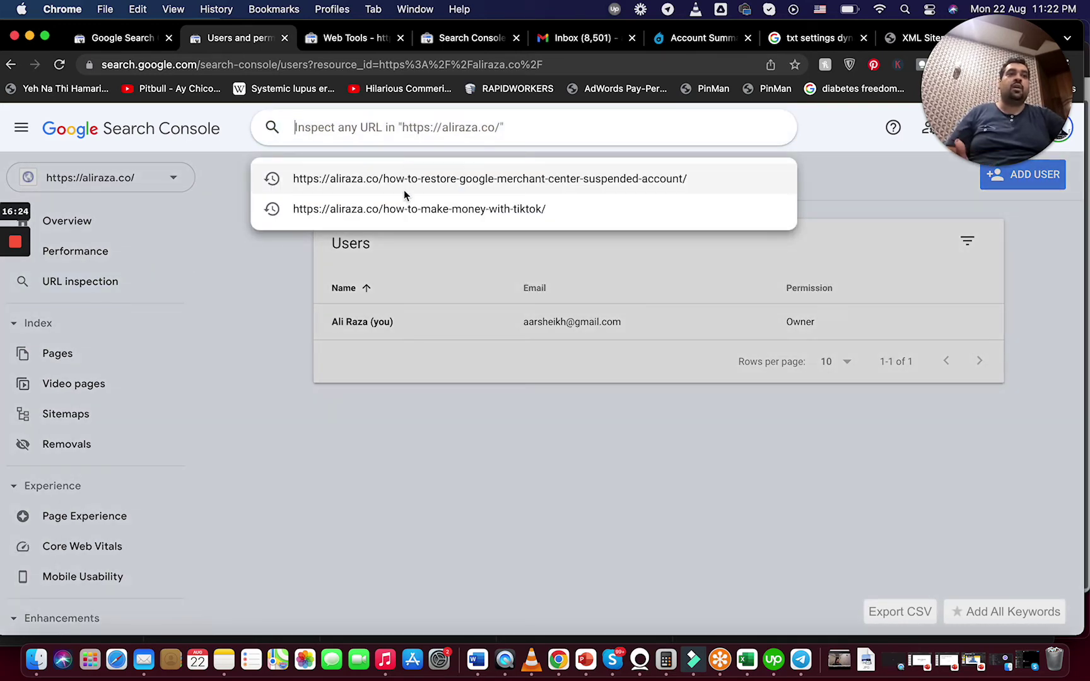
left_click(405, 210)
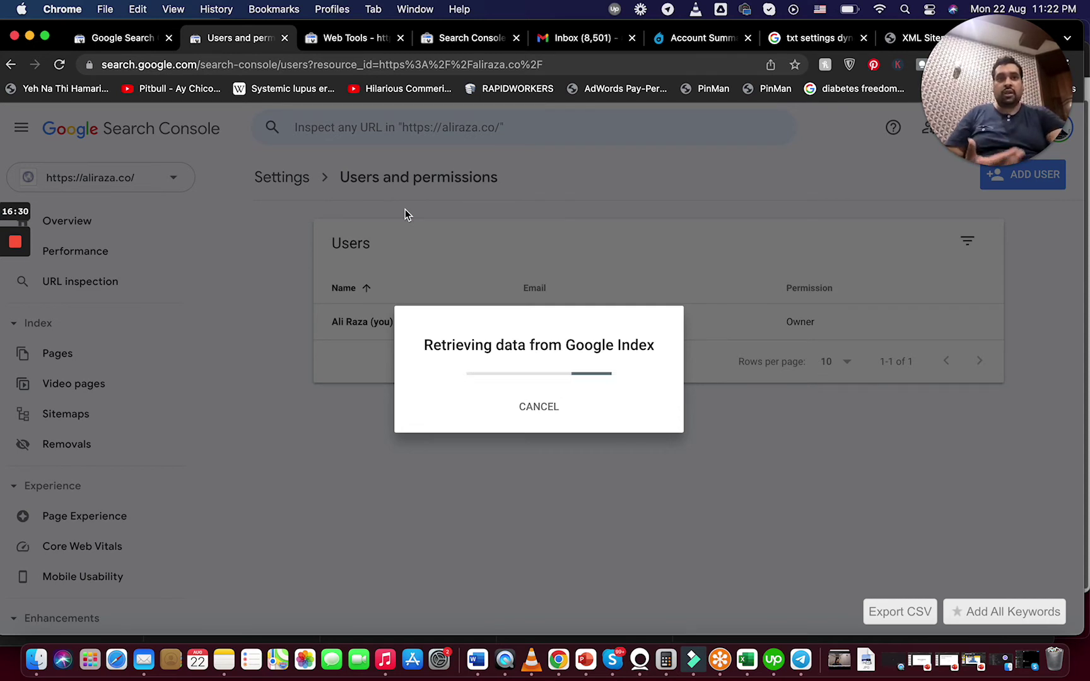
left_click(536, 408)
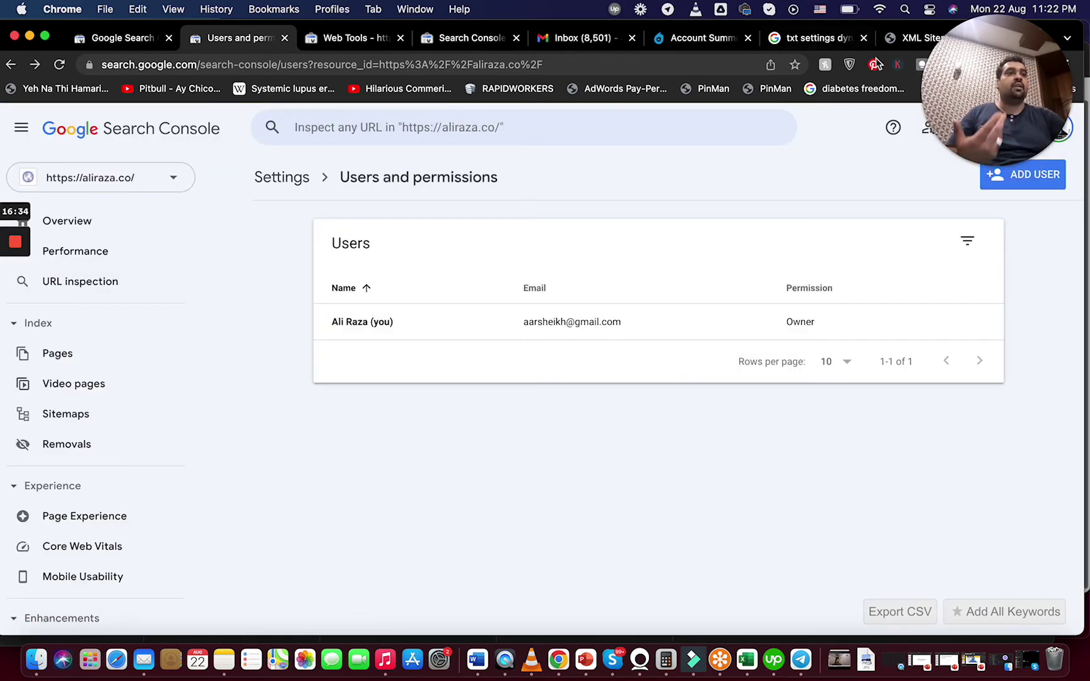
Step: Open the aliraza.co homepage and copy the link address of the "How to Build Your Personal Brand Online (2022)" article
left_click_drag(968, 65, 967, 170)
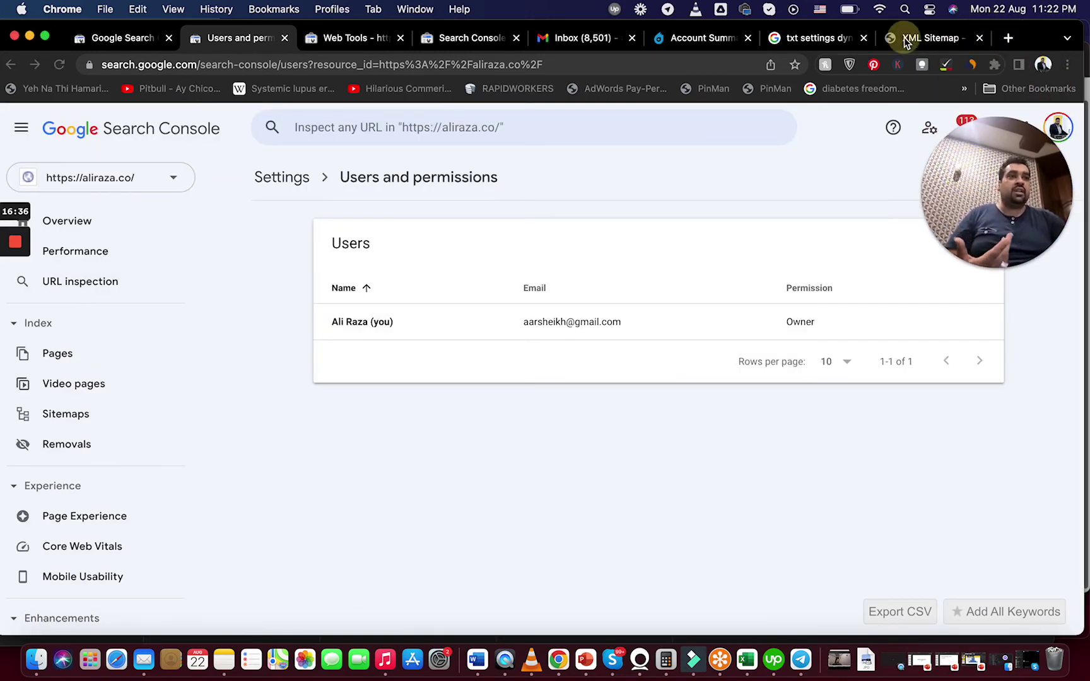
left_click(902, 37)
left_click(643, 64)
type("al")
key("Return")
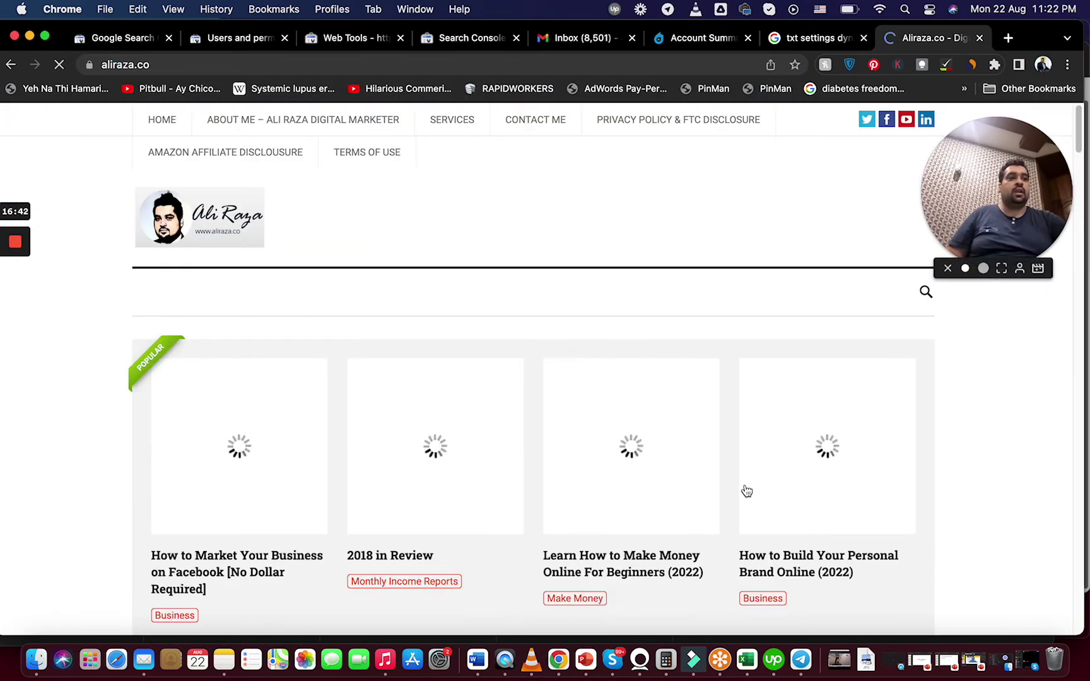
right_click(788, 548)
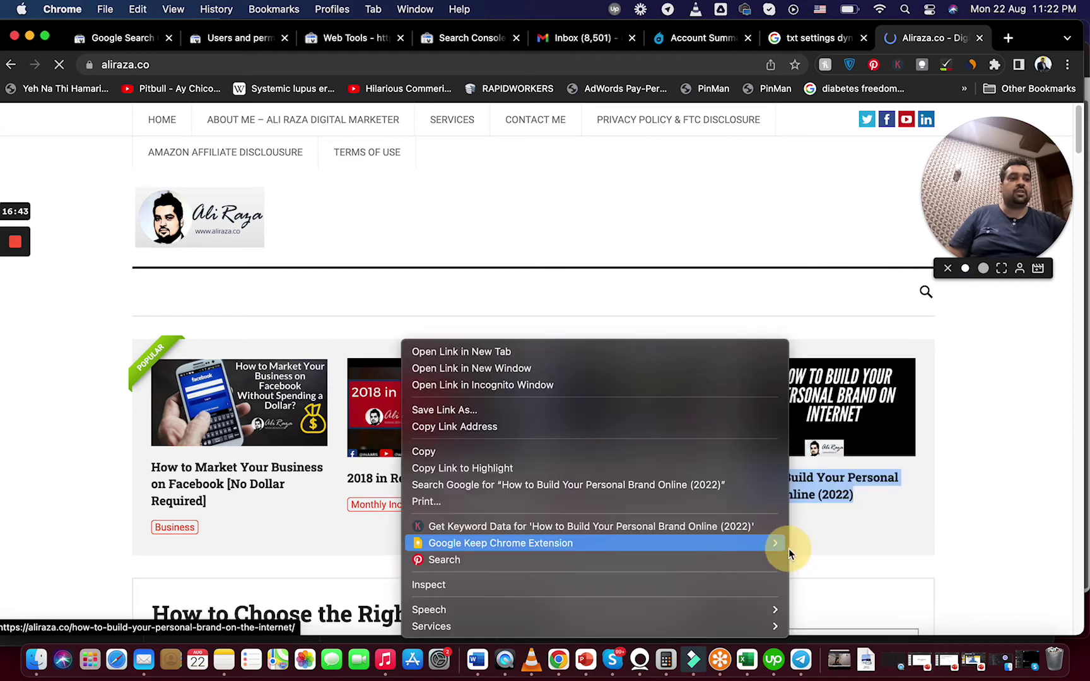
left_click(723, 429)
Step: Return to Search Console, inspect the copied personal brand article URL, and review its indexing, mobile usability and AMP results
left_click(217, 39)
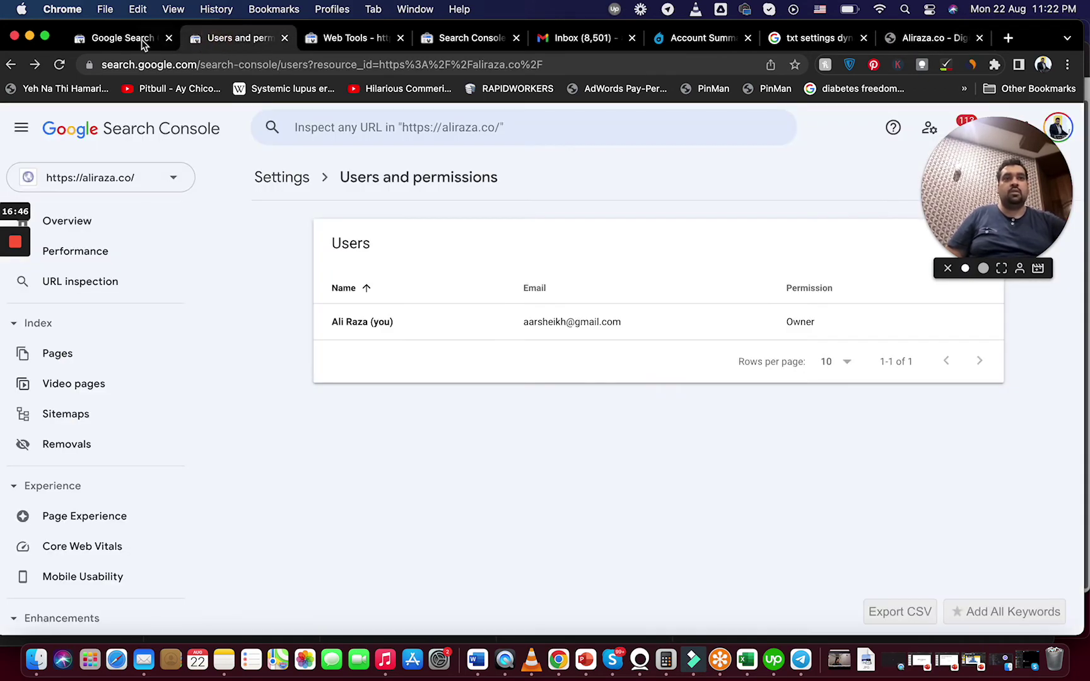
left_click(80, 282)
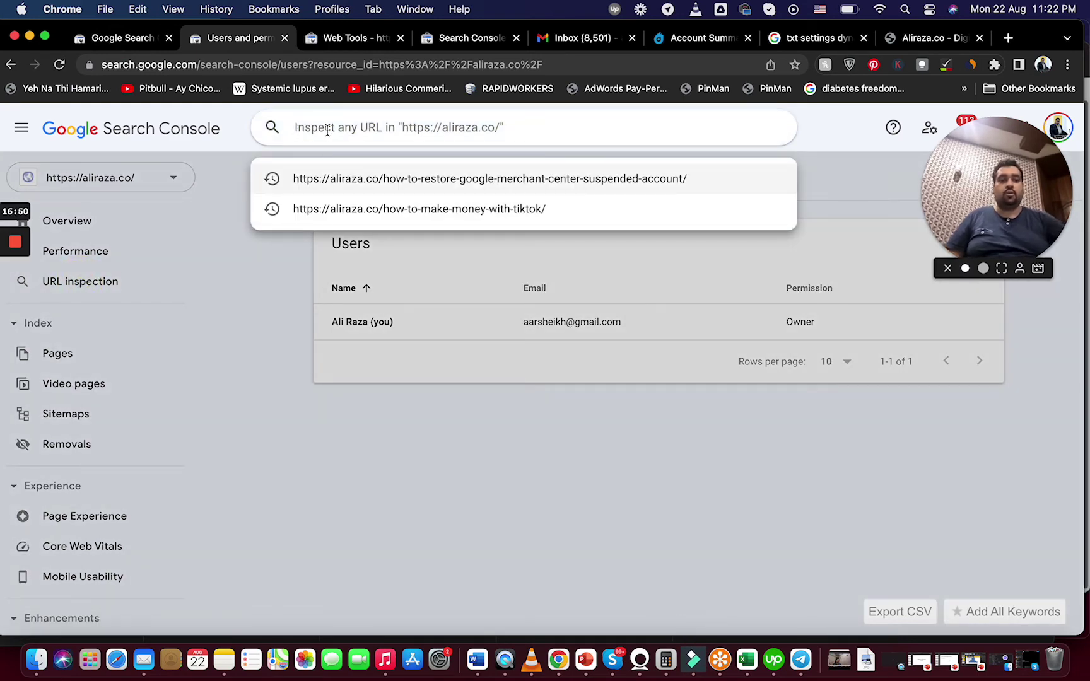
key("super+v")
key("Return")
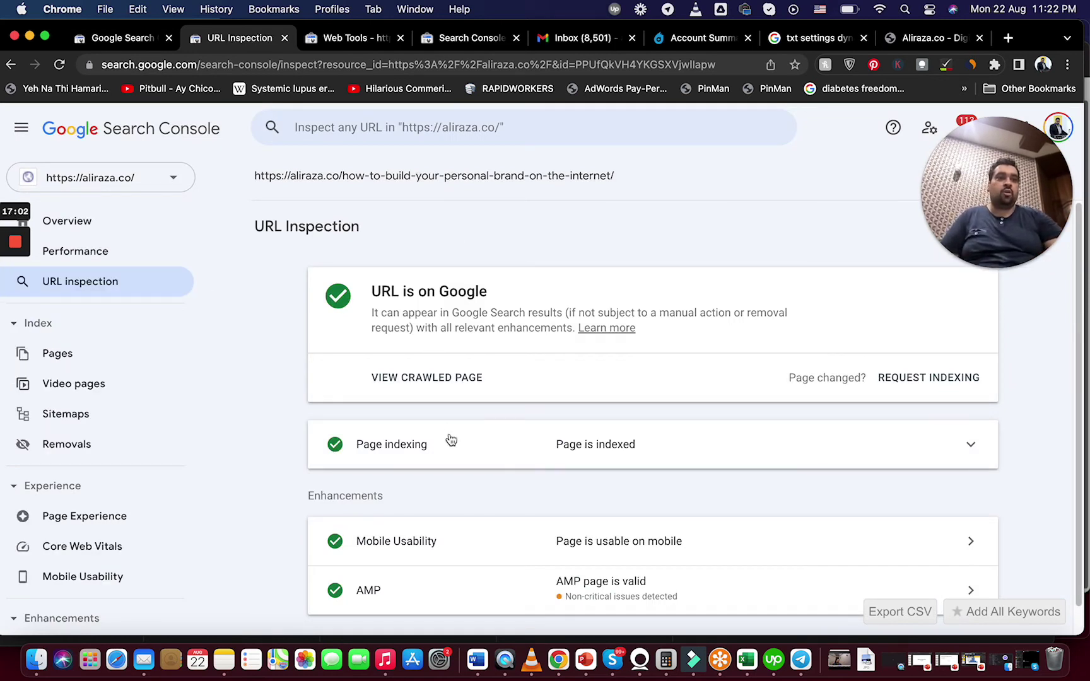
scroll(1073, 420, "down", 1)
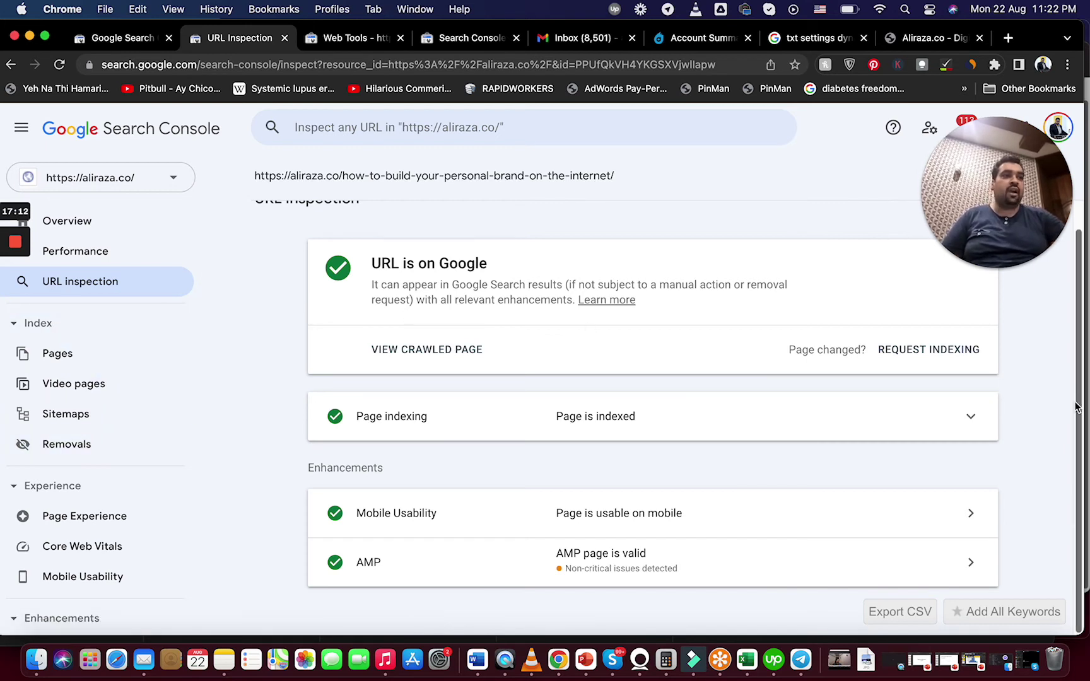
scroll(1070, 389, "up", 1)
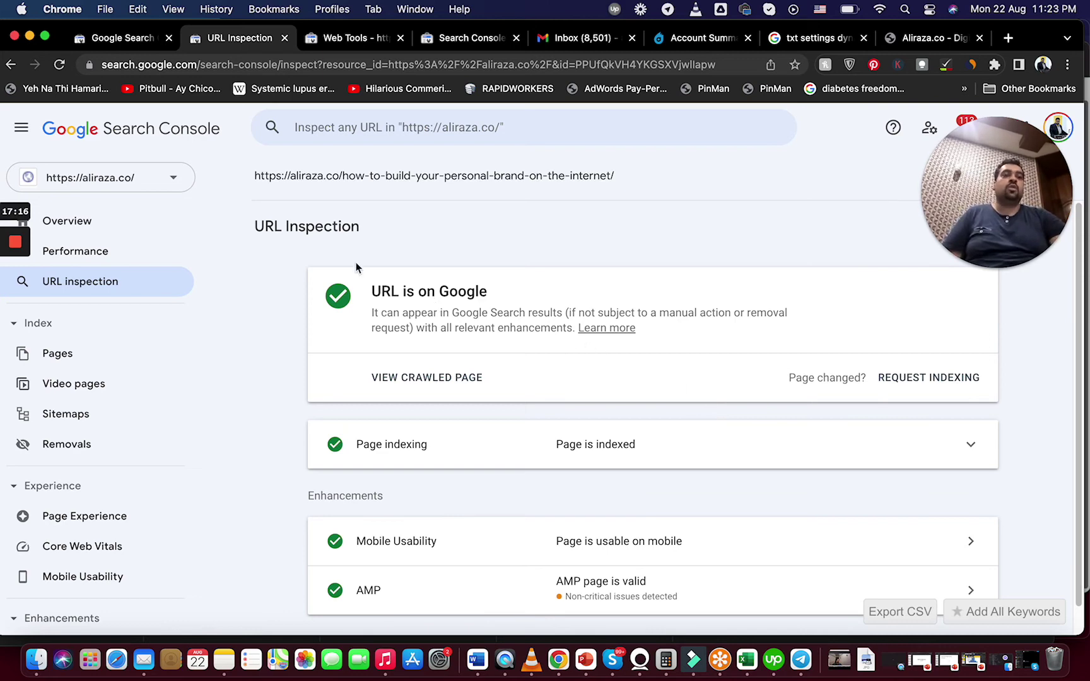
mouse_move(16, 259)
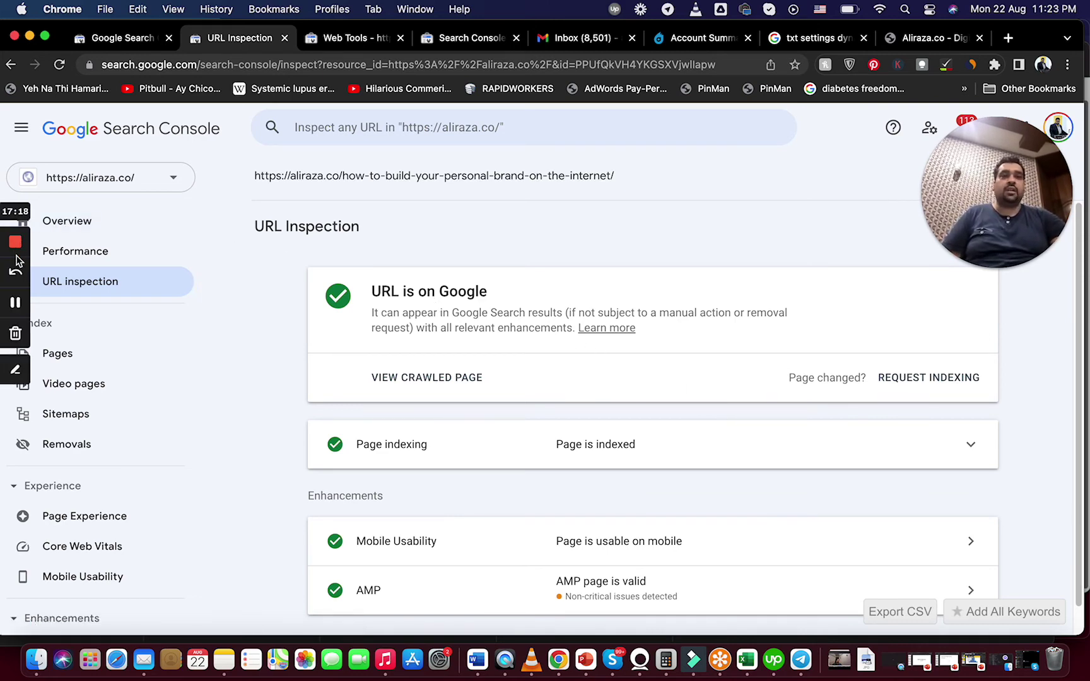
left_click(15, 303)
left_click(15, 302)
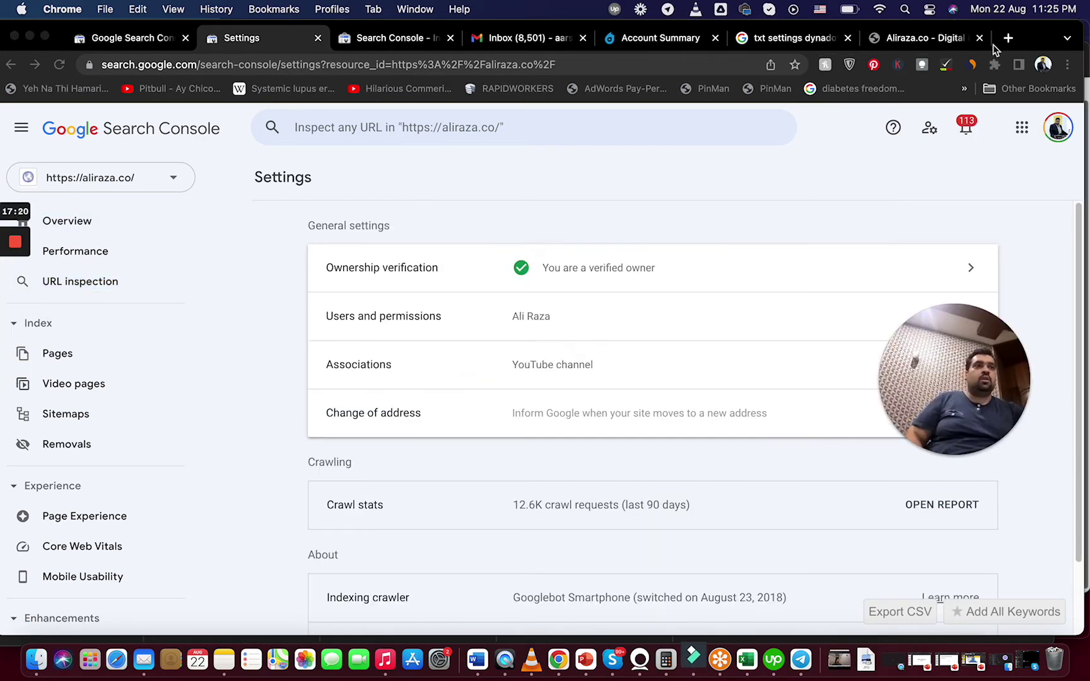
left_click(1008, 39)
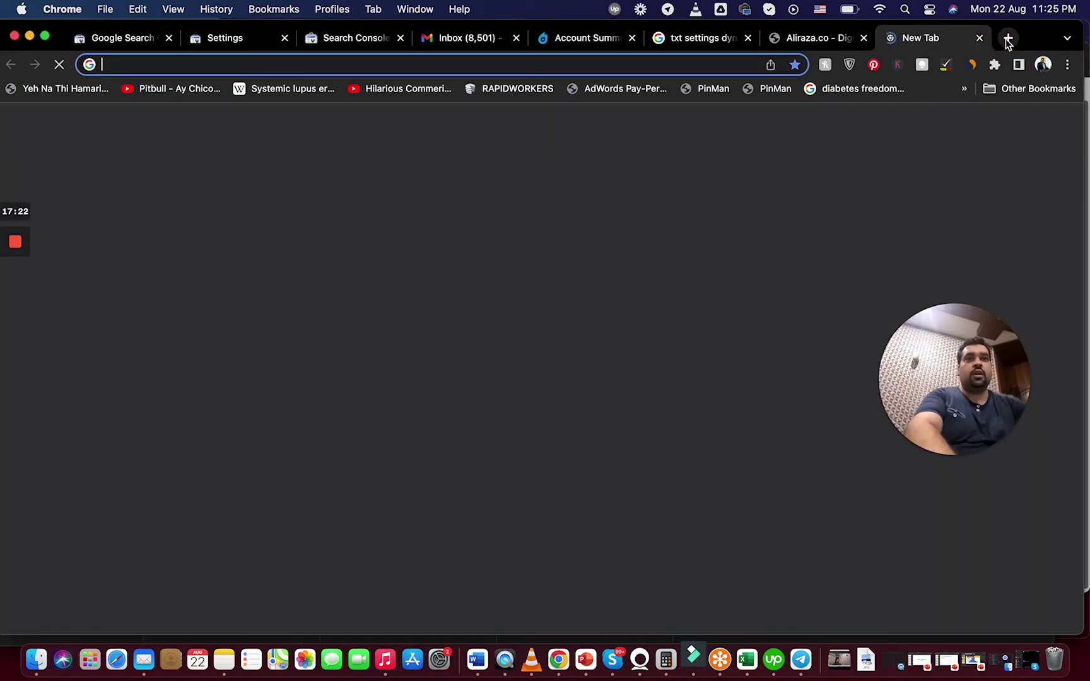
type("disa")
key("Right")
key("BackSpace")
key("BackSpace")
key("BackSpace")
key("BackSpace")
key("BackSpace")
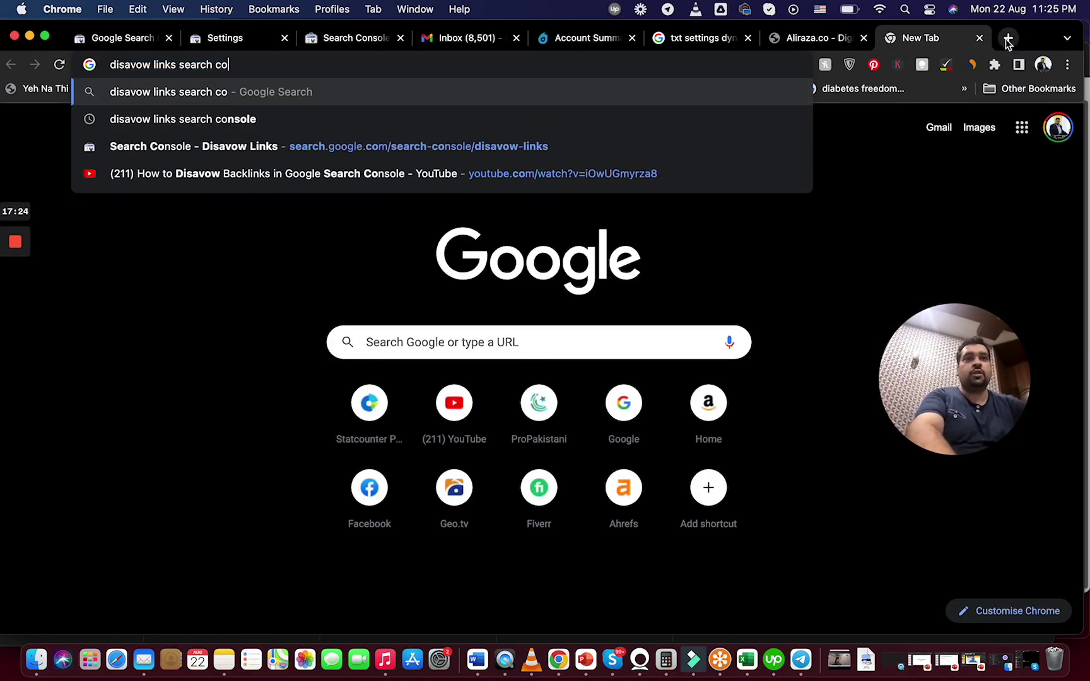
key("BackSpace")
key("BackSpace")
key("BackSpace")
key("BackSpace")
key("BackSpace")
key("BackSpace")
key("BackSpace")
key("BackSpace")
key("BackSpace")
key("BackSpace")
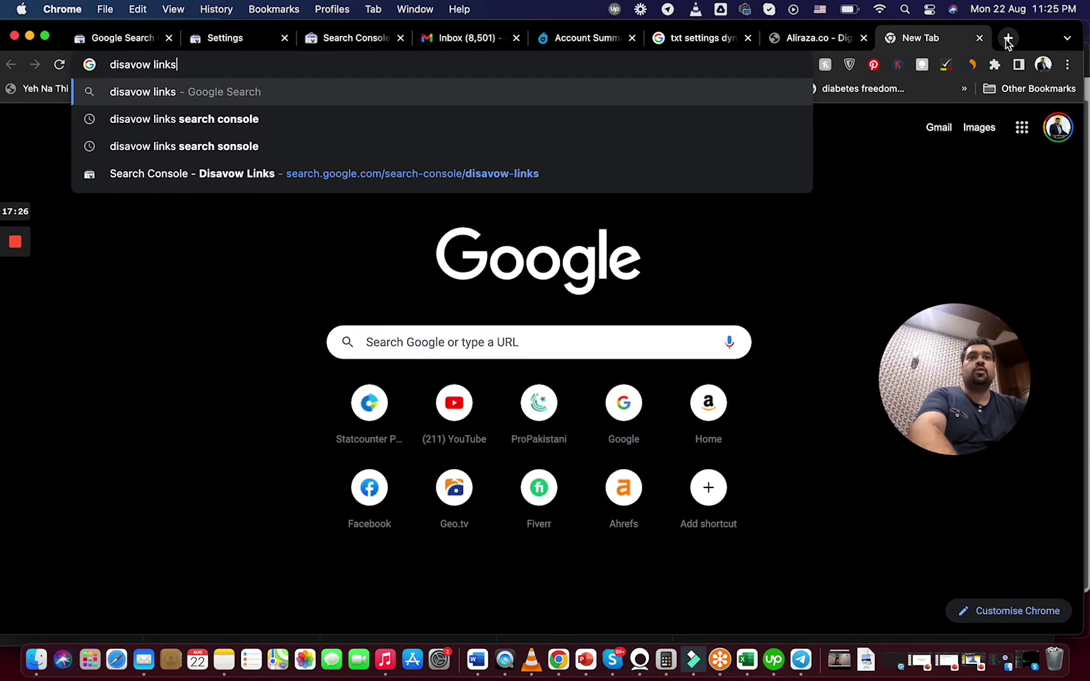
key("super+a")
key("BackSpace")
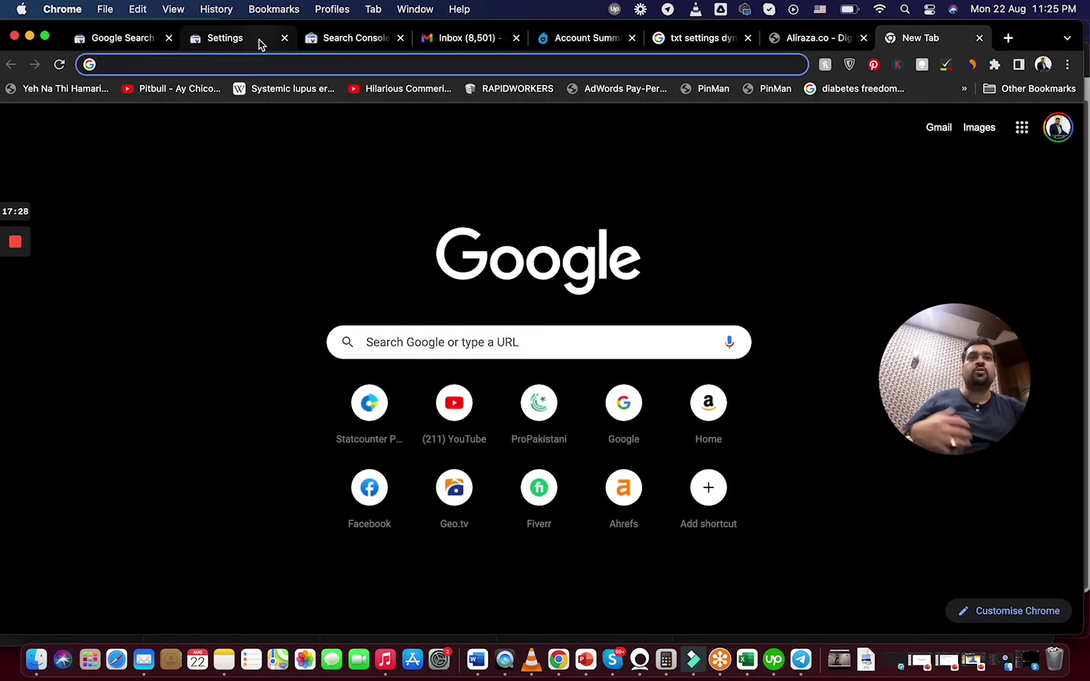
Step: Search the Search Console help for "disav" and open the "Disavow links to your site" article
left_click(261, 44)
left_click(202, 364)
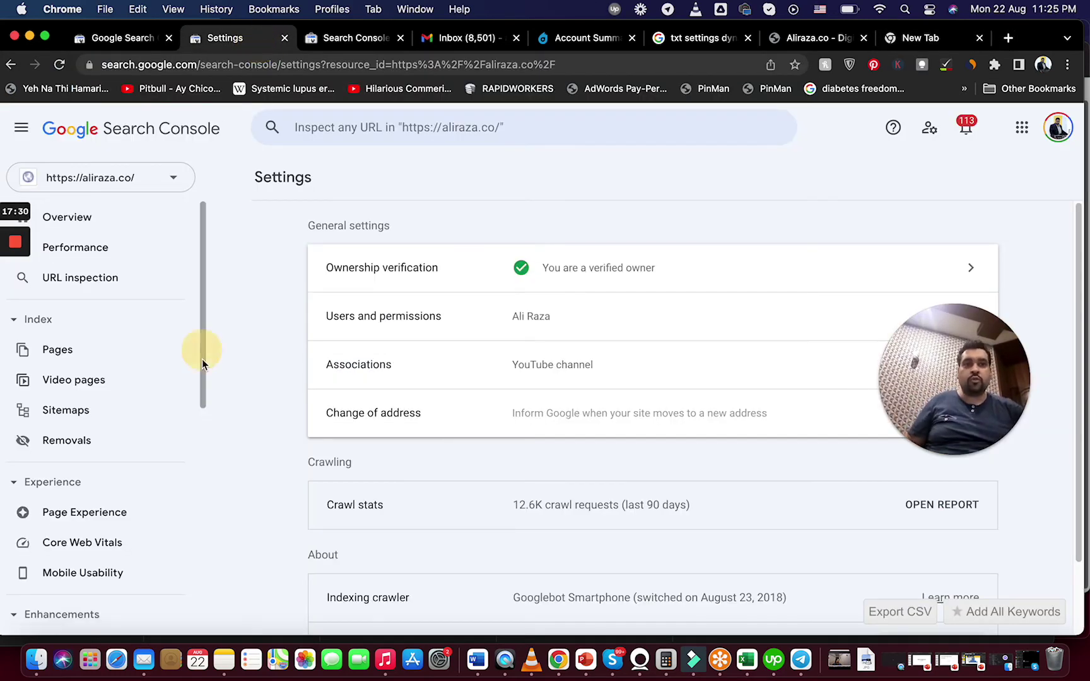
left_click_drag(202, 364, 205, 558)
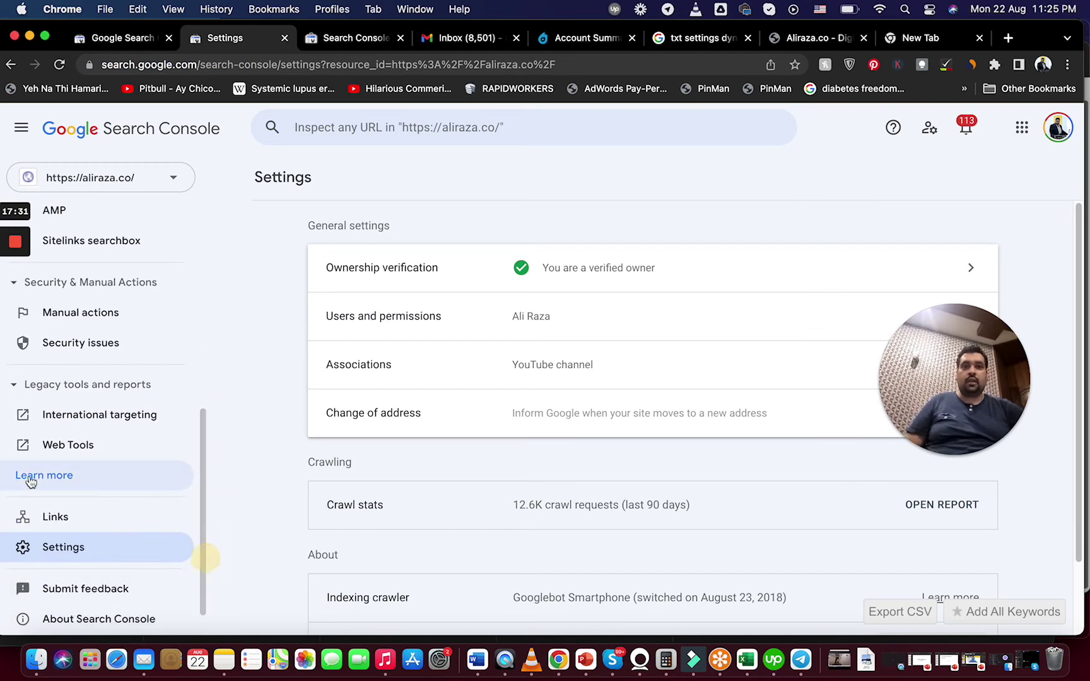
left_click(32, 477)
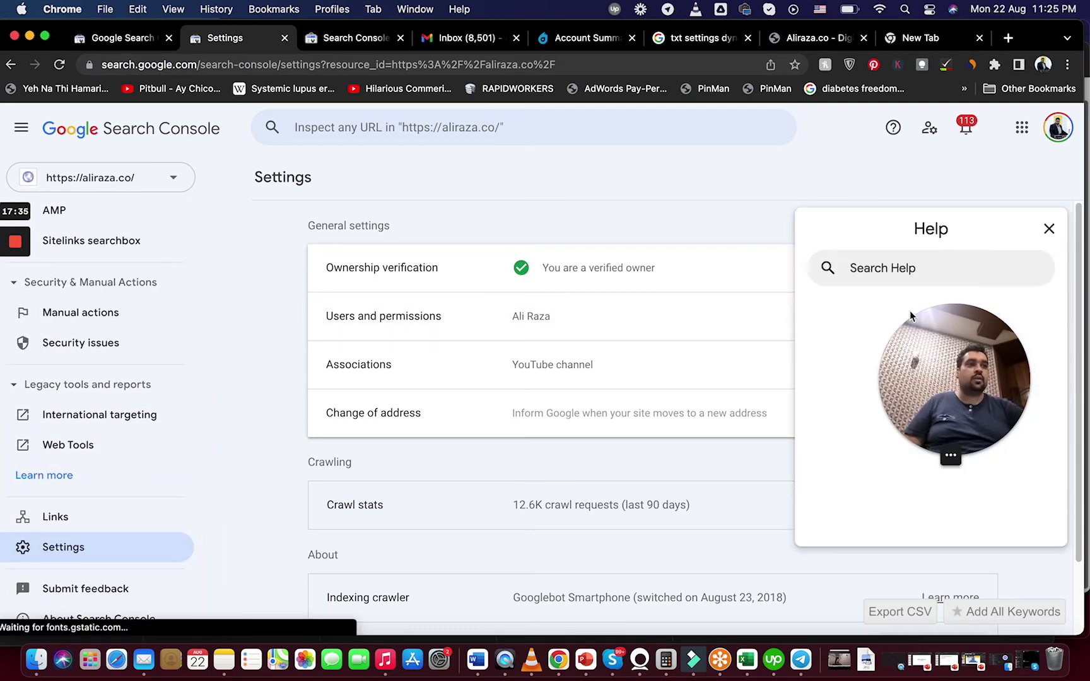
left_click(892, 268)
type("d")
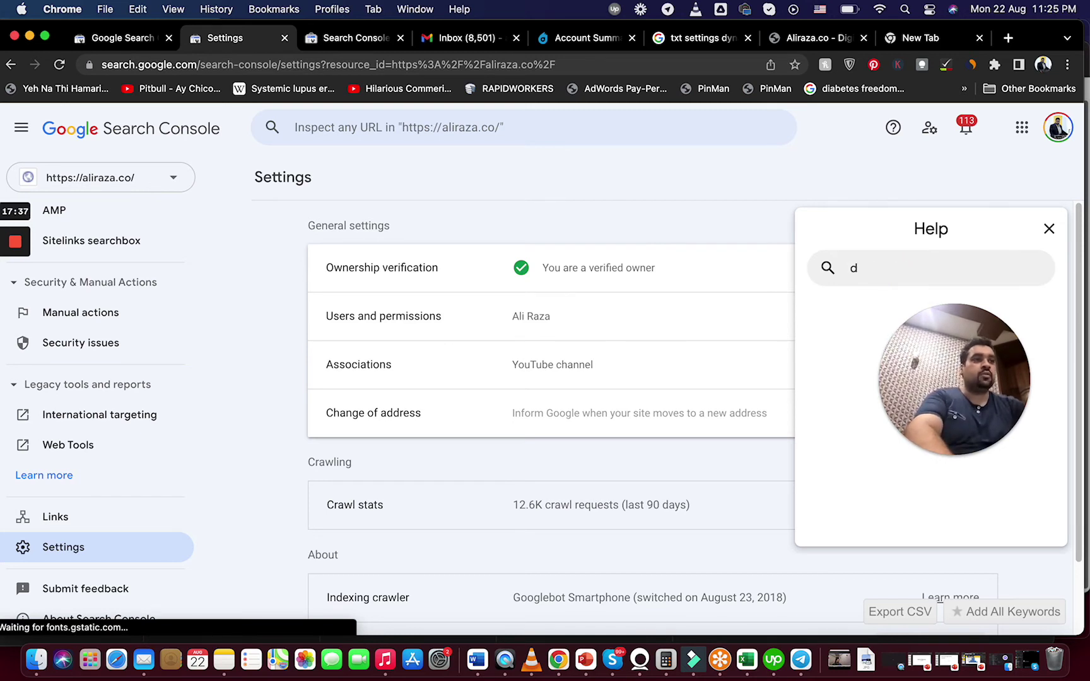
type("isav")
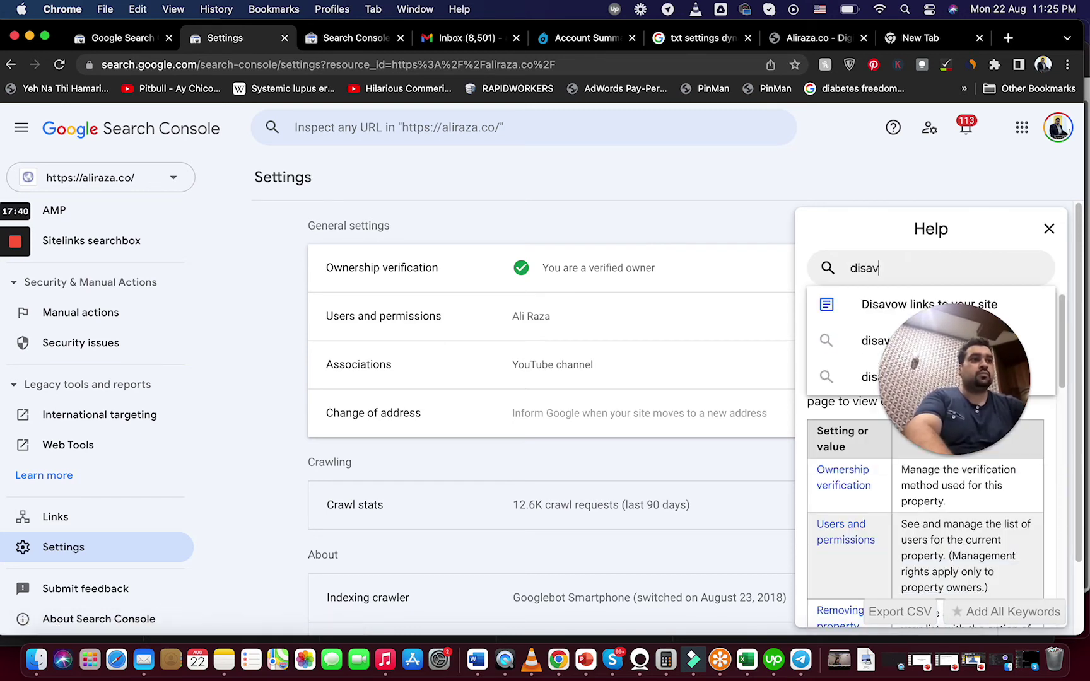
left_click(865, 304)
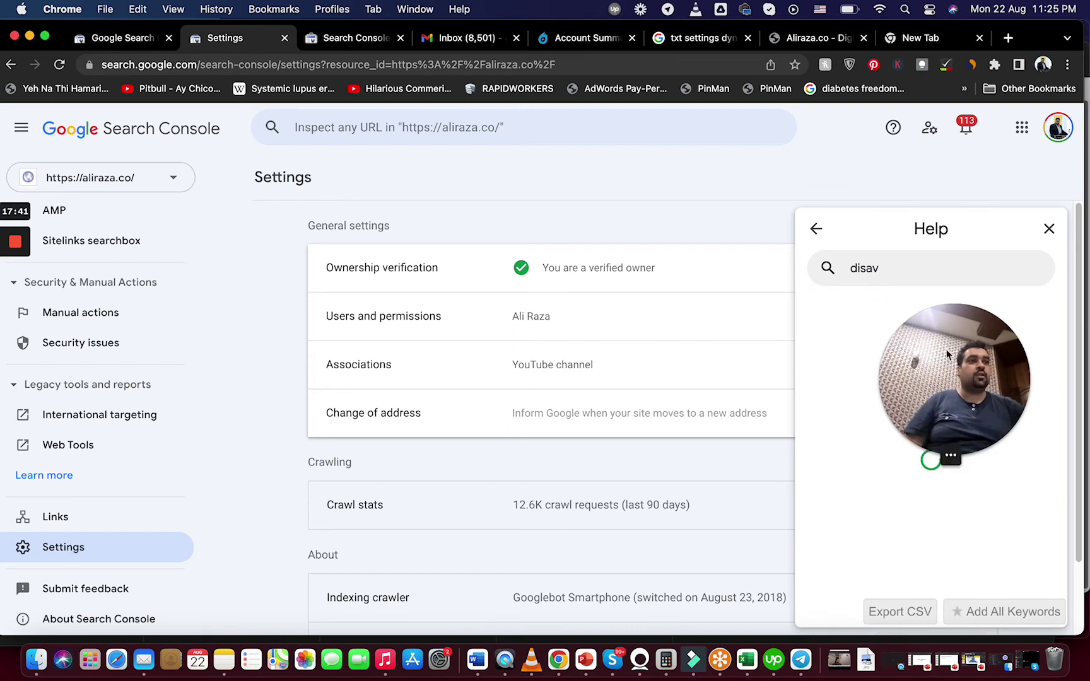
Step: Read the article down to the list upload instructions and open the disavow links tool page
left_click_drag(949, 369, 821, 151)
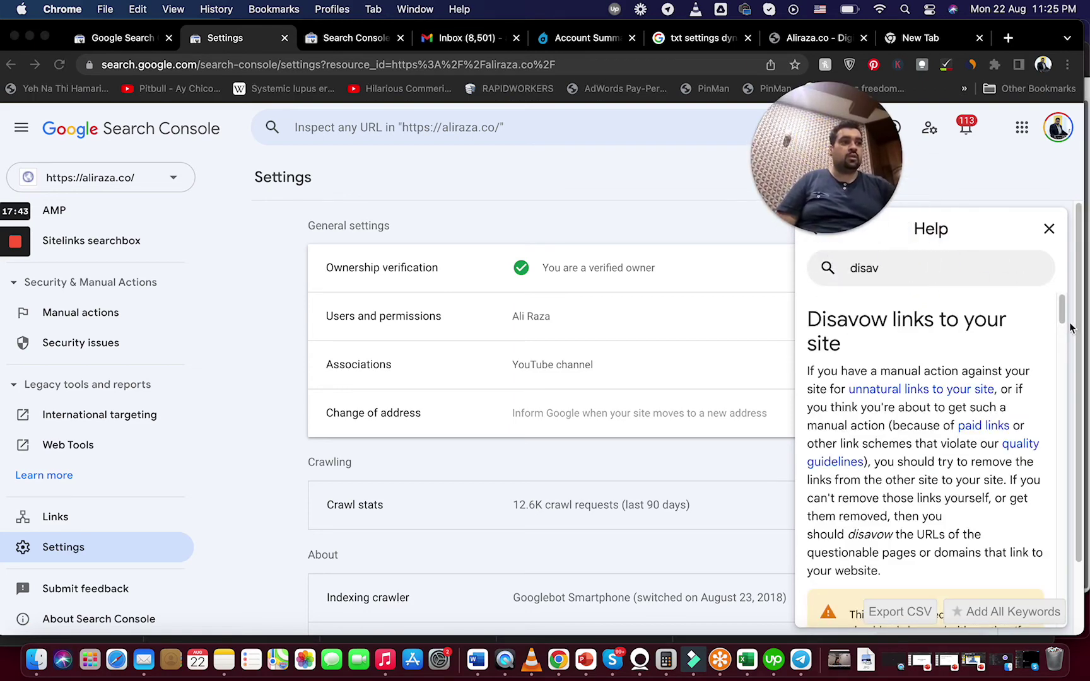
left_click_drag(1062, 317, 1067, 391)
left_click_drag(1068, 422, 1064, 539)
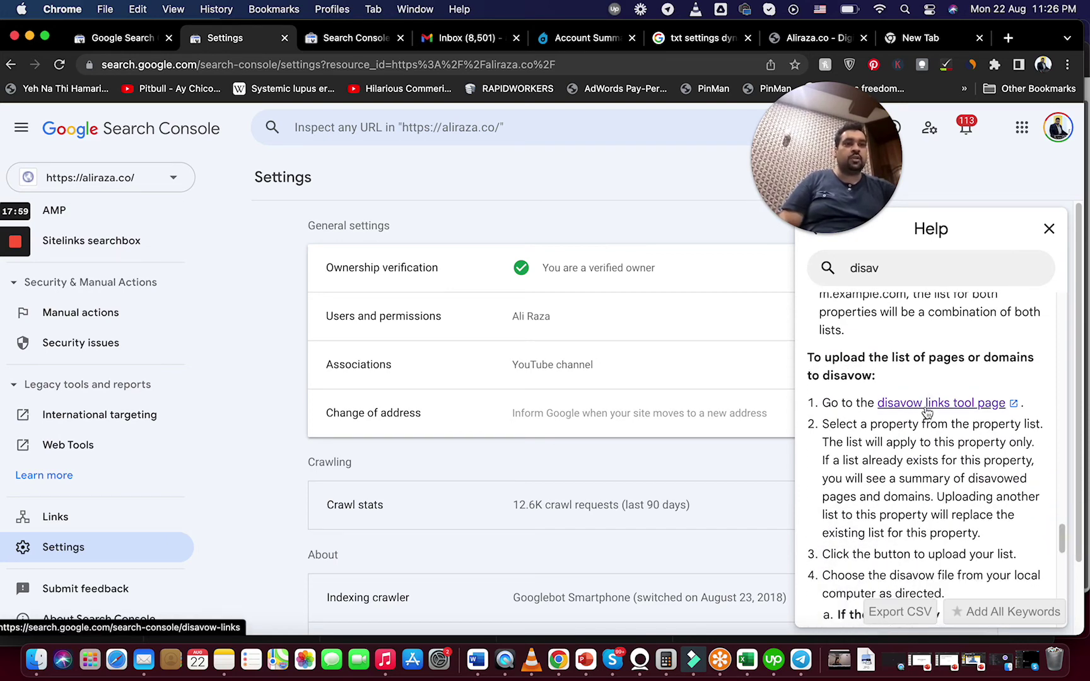
left_click(926, 405)
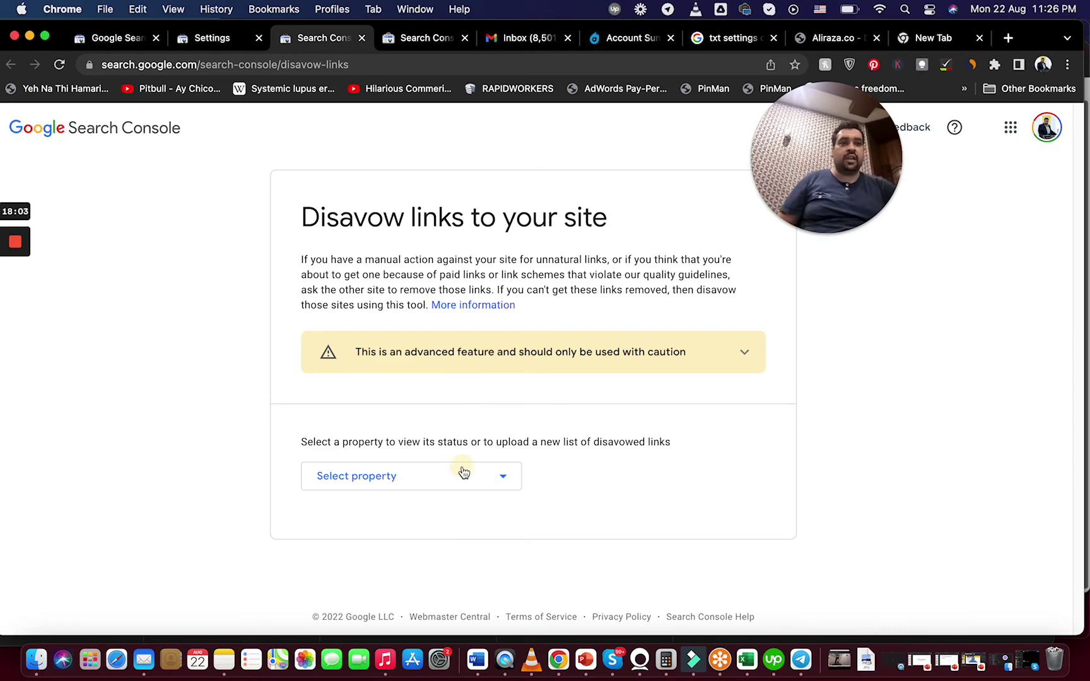
left_click(507, 479)
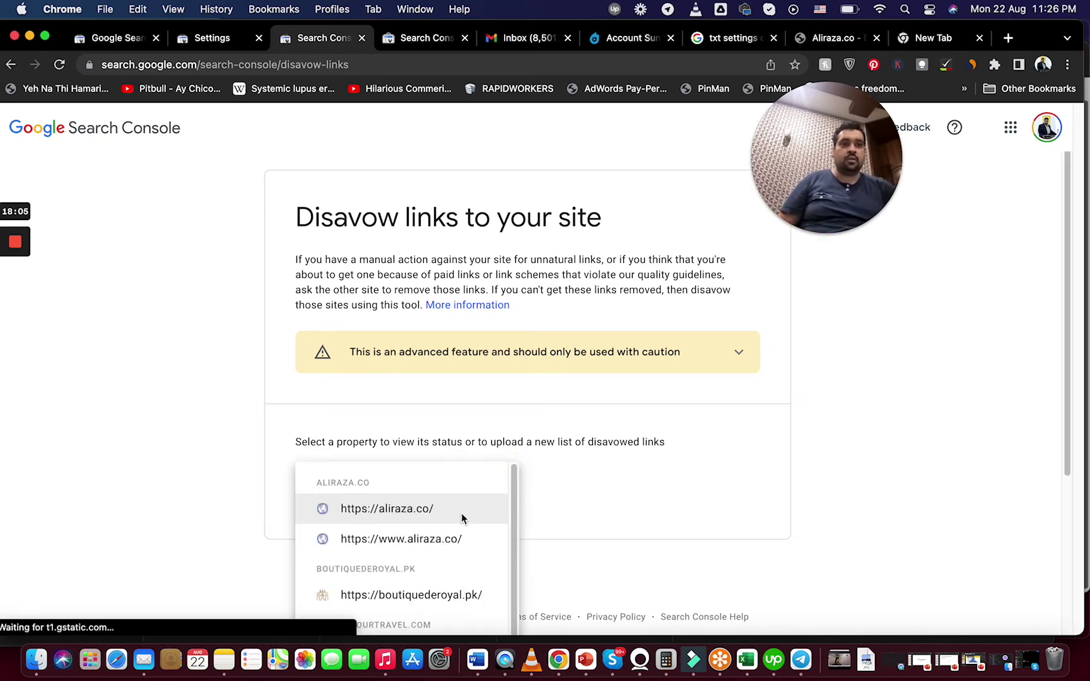
left_click(462, 514)
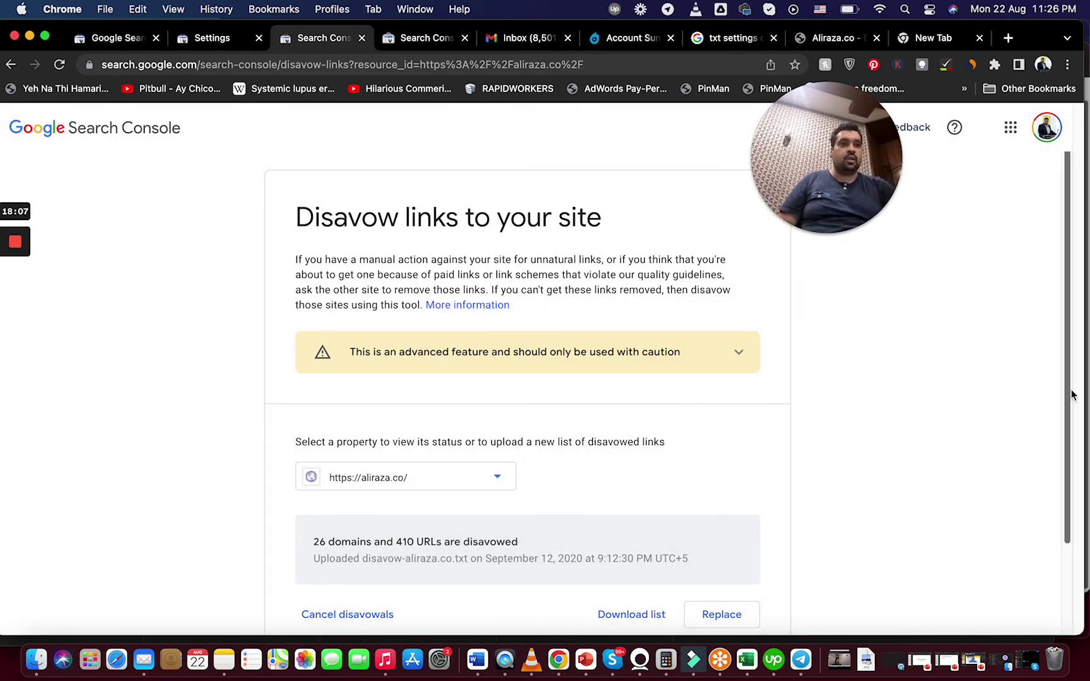
left_click_drag(1062, 400, 1047, 489)
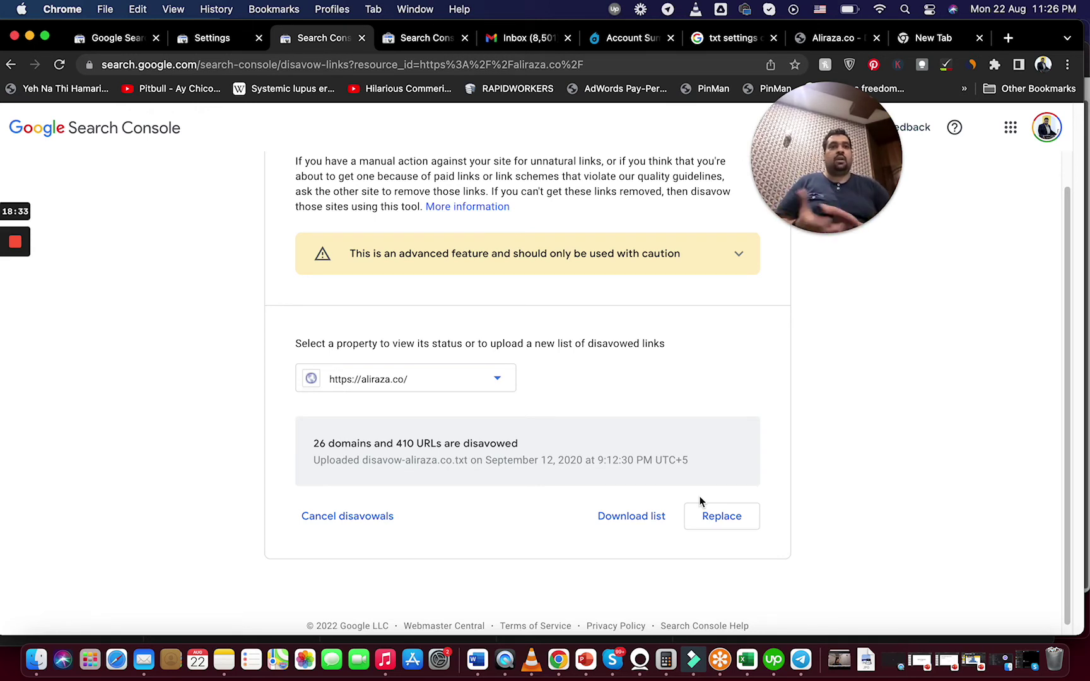
Step: Return to the aliraza.co property, open its Overview page and close the Help pane
left_click(208, 42)
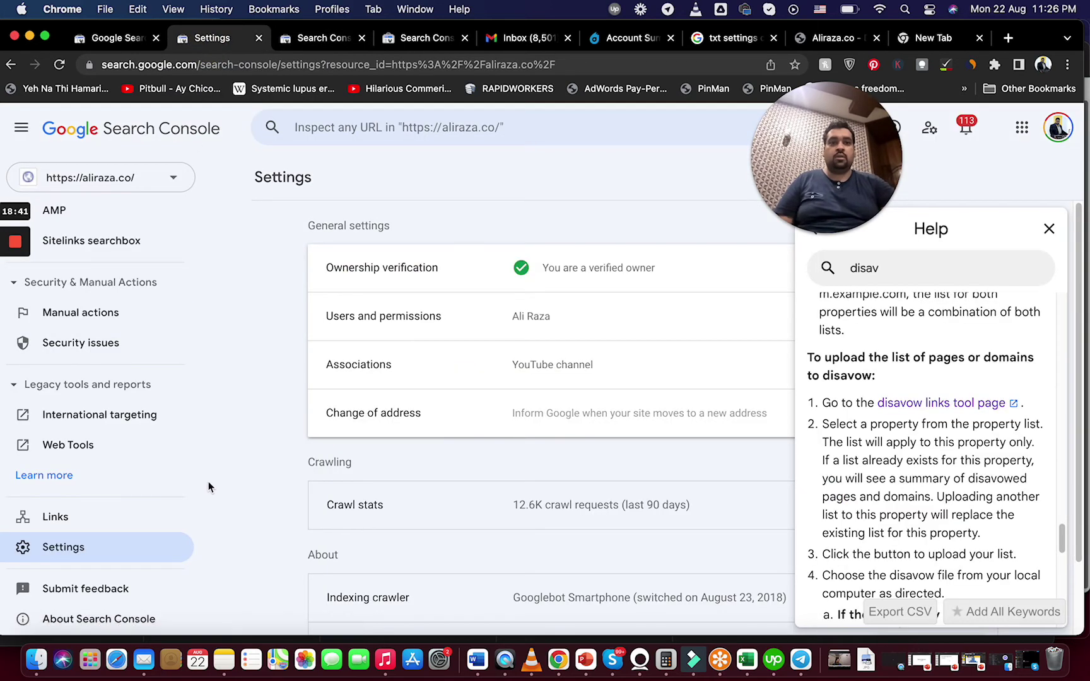
left_click_drag(201, 501, 145, 232)
left_click(145, 232)
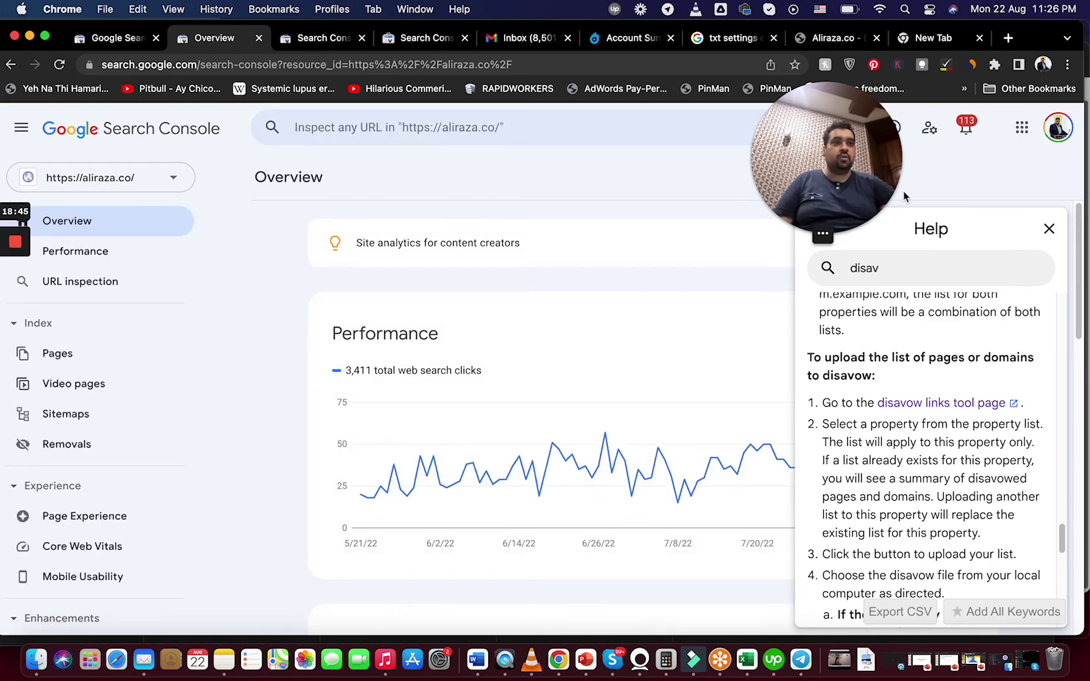
left_click(1046, 229)
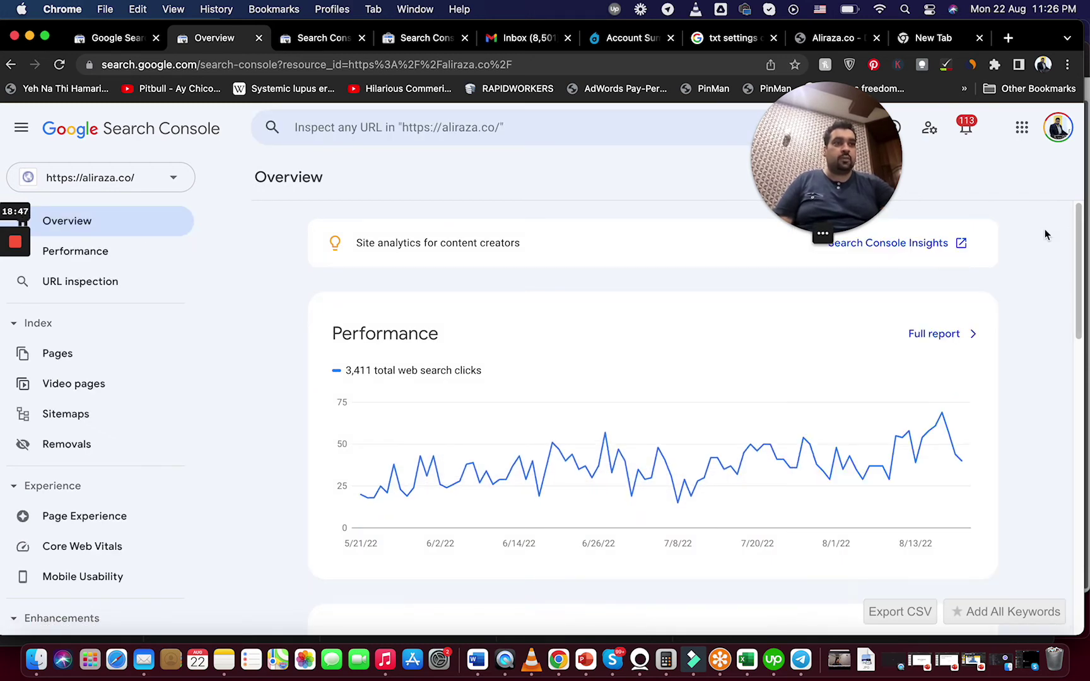
Step: Open Search Console Insights for the site and page through the most searched queries up to entries 26-30
left_click(925, 252)
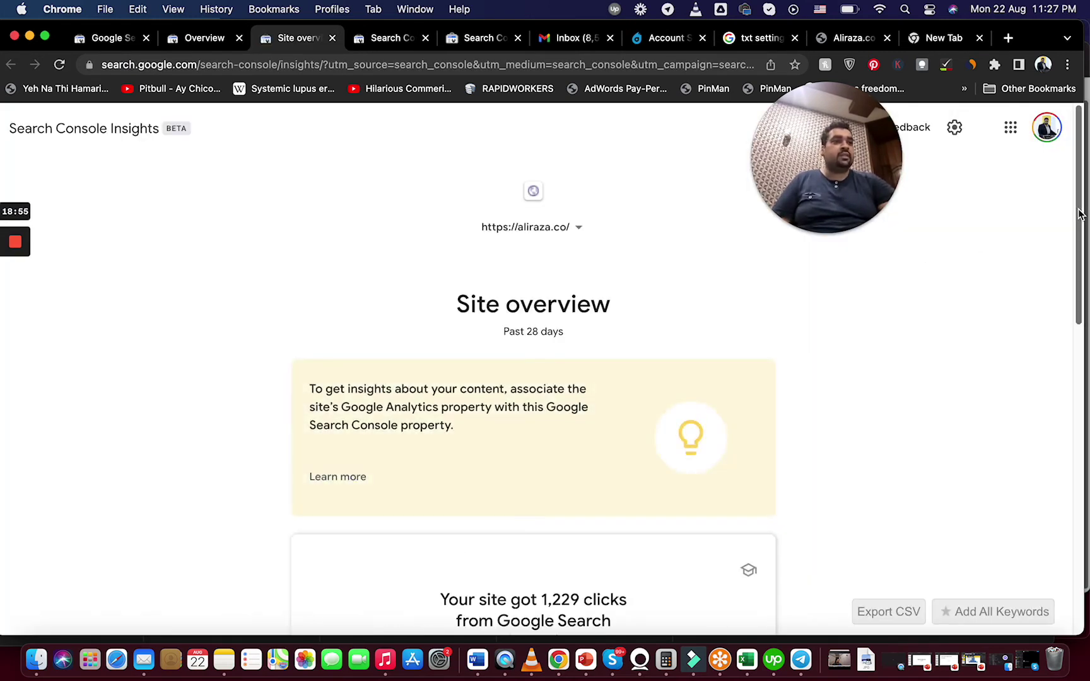
left_click_drag(1079, 214, 1083, 250)
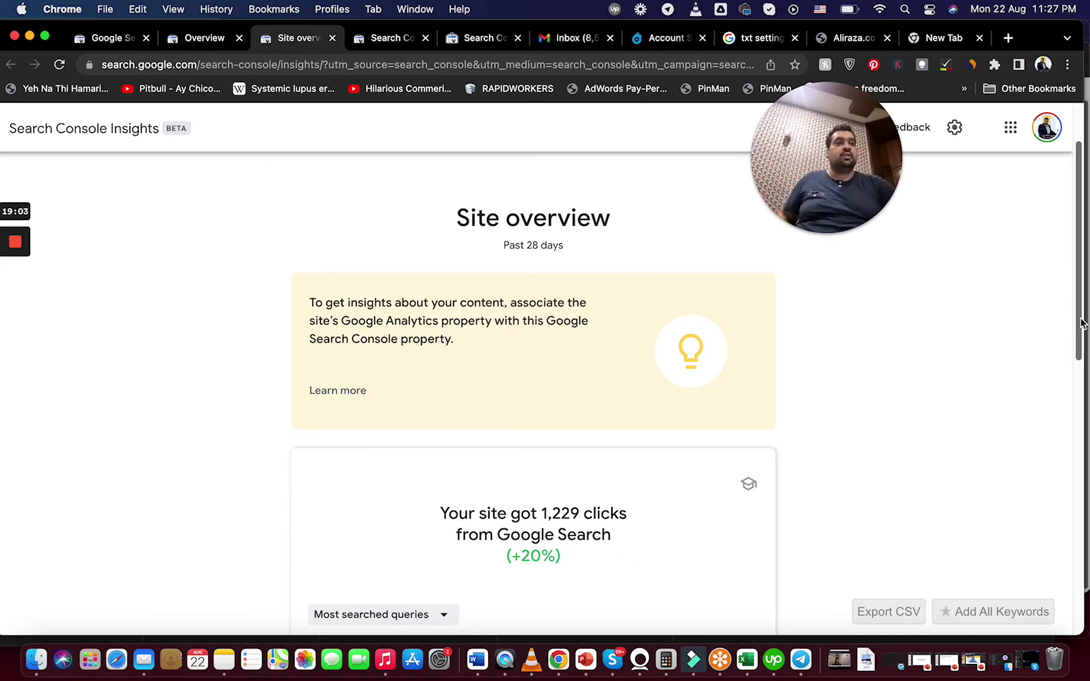
left_click_drag(1080, 326, 1070, 518)
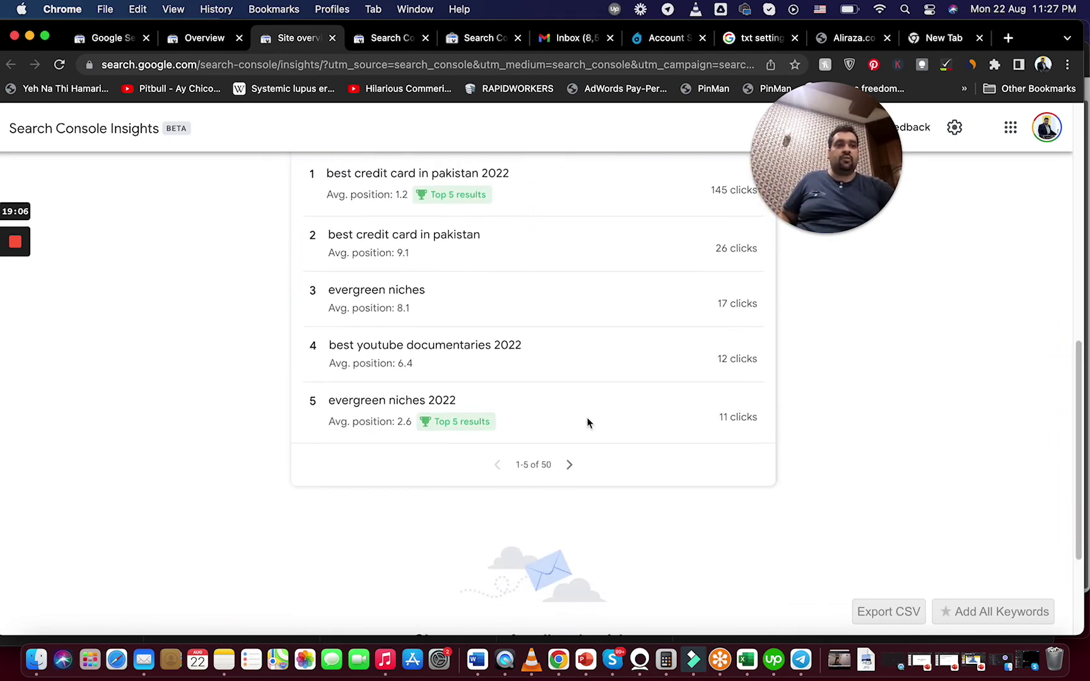
left_click(570, 467)
left_click(570, 467)
left_click(570, 467)
left_click(571, 467)
left_click(570, 466)
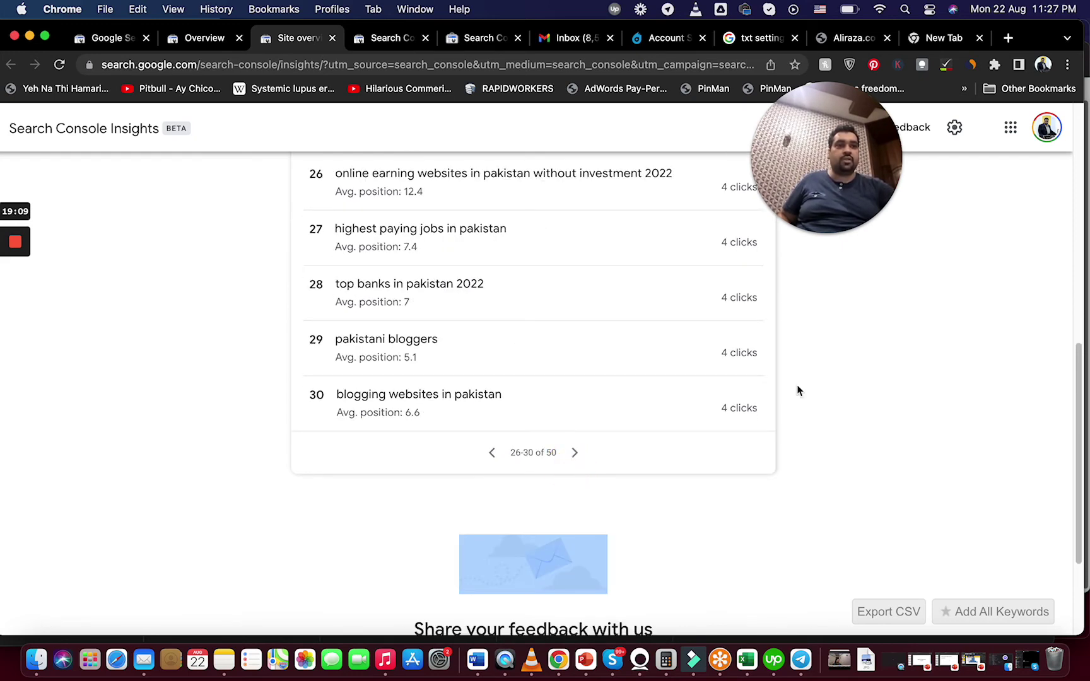
left_click_drag(1068, 394, 1054, 105)
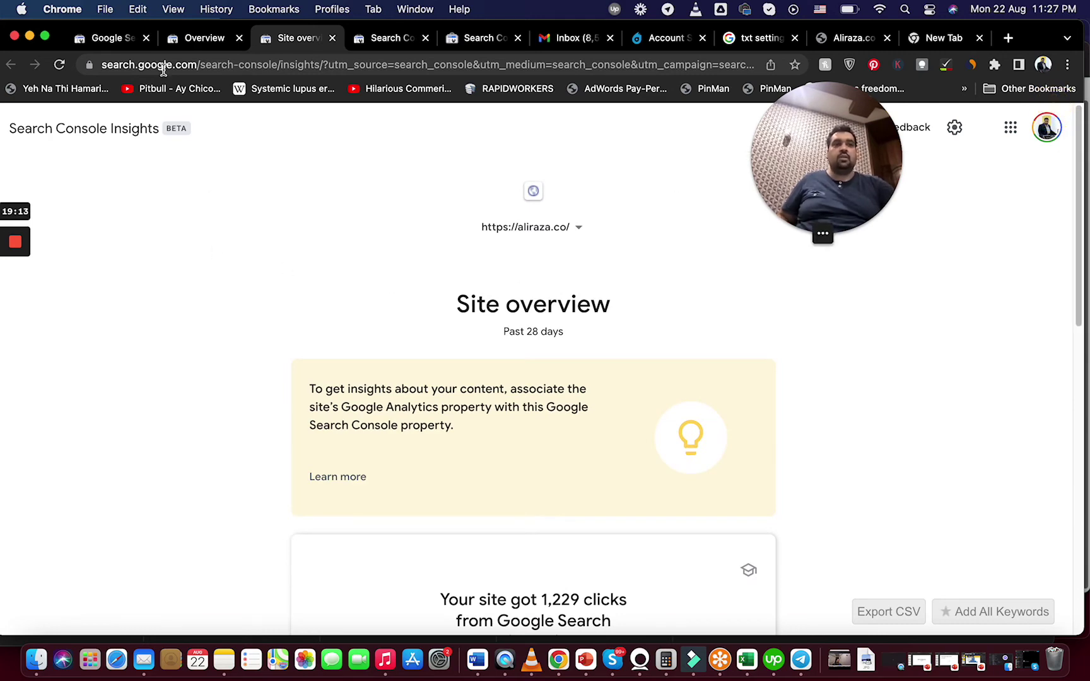
Step: Open the property's Performance report, look over its chart and top queries, and view the search type options without changing them
left_click(192, 40)
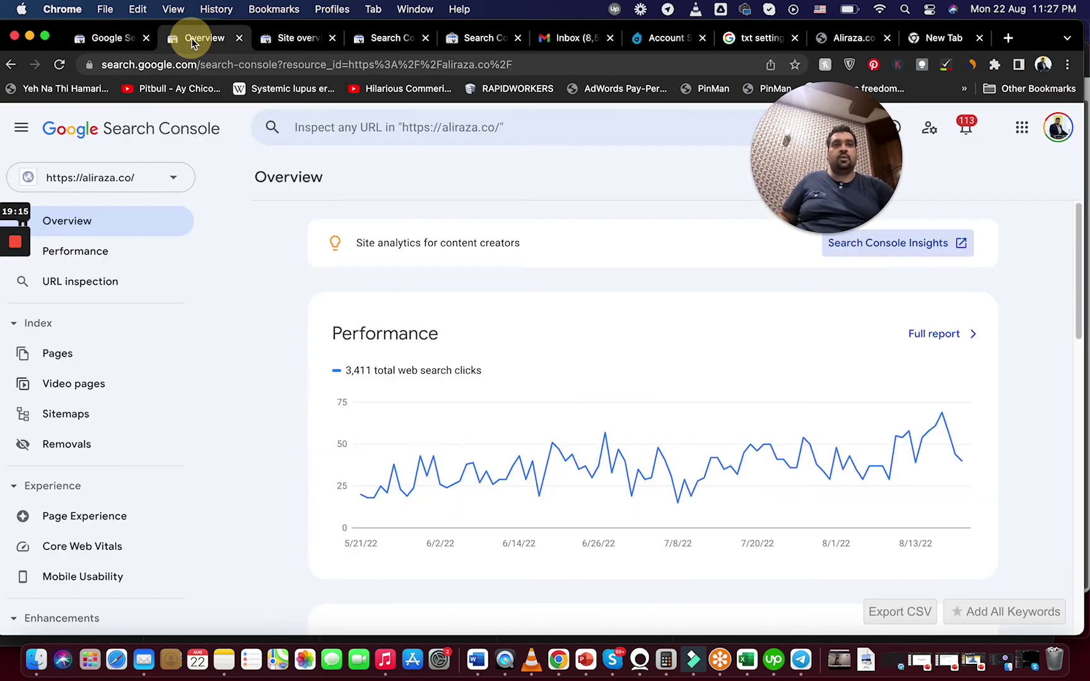
left_click(137, 253)
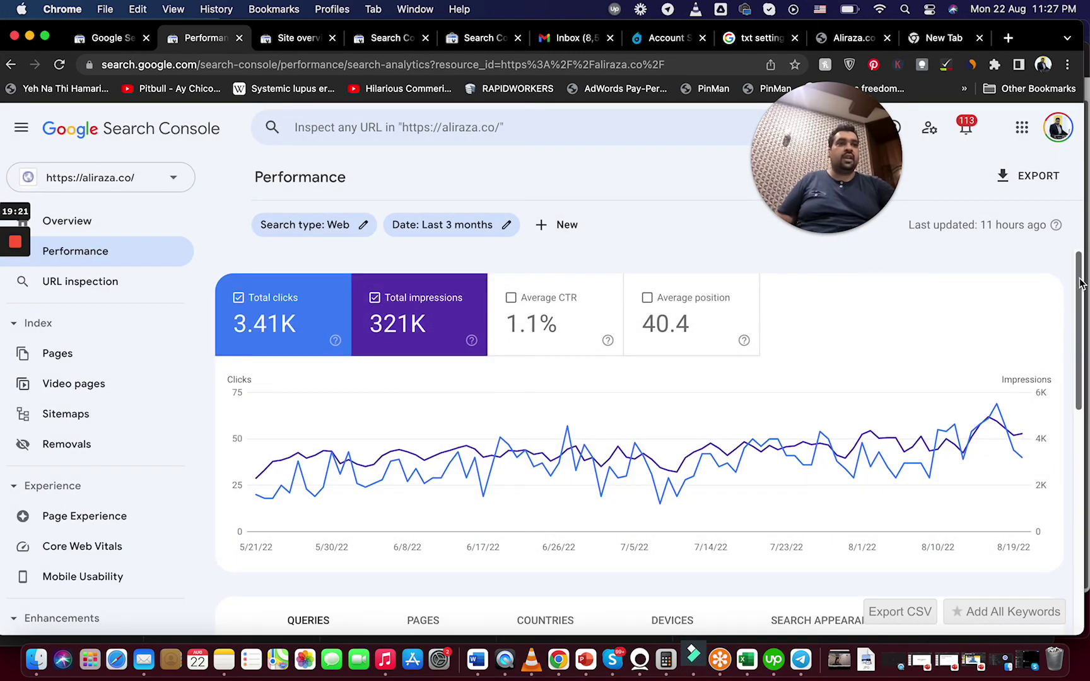
scroll(1070, 312, "down", 10)
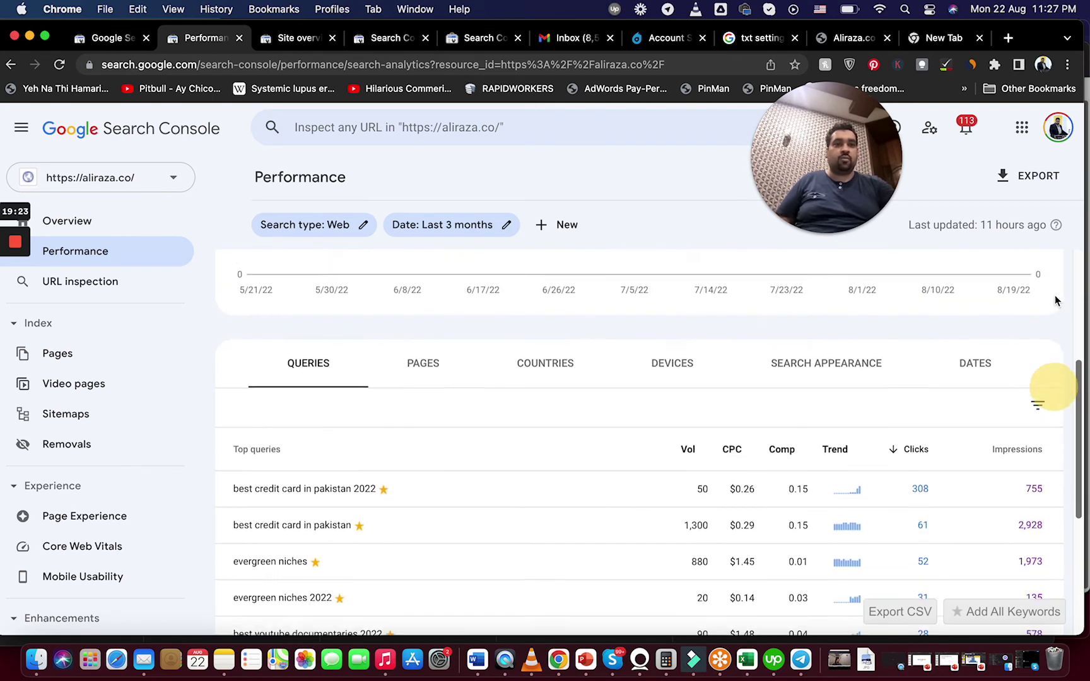
scroll(1053, 457, "up", 10)
left_click(333, 236)
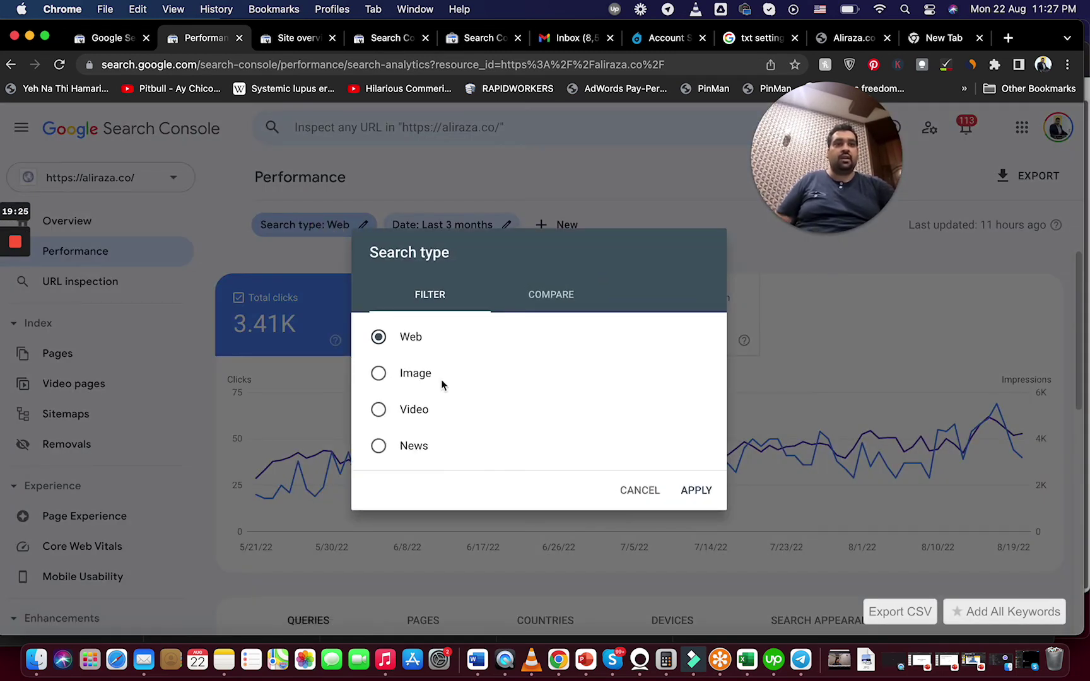
left_click(632, 491)
Step: Set the Performance report's date range to the most recent date, August 21, 2022
left_click(505, 232)
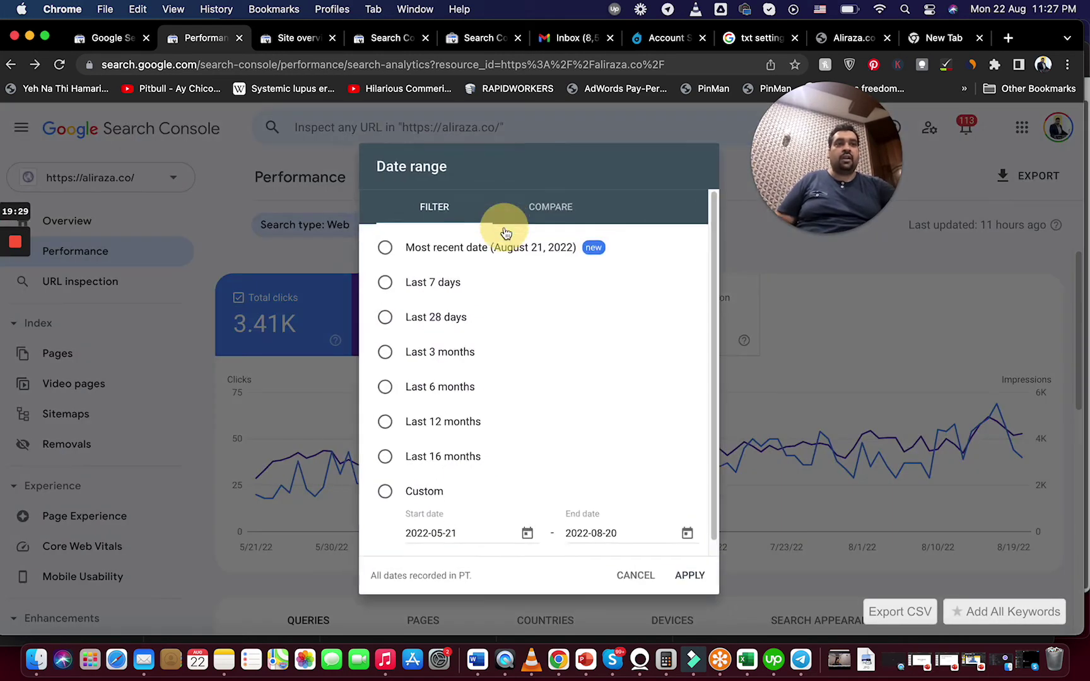
left_click(498, 243)
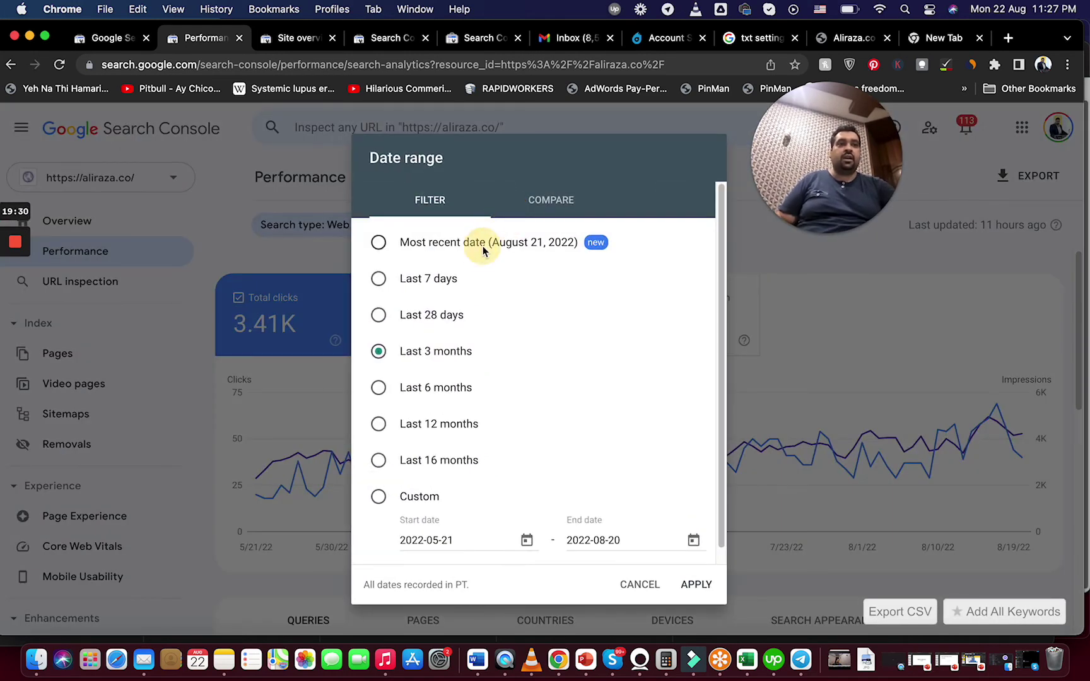
left_click(706, 579)
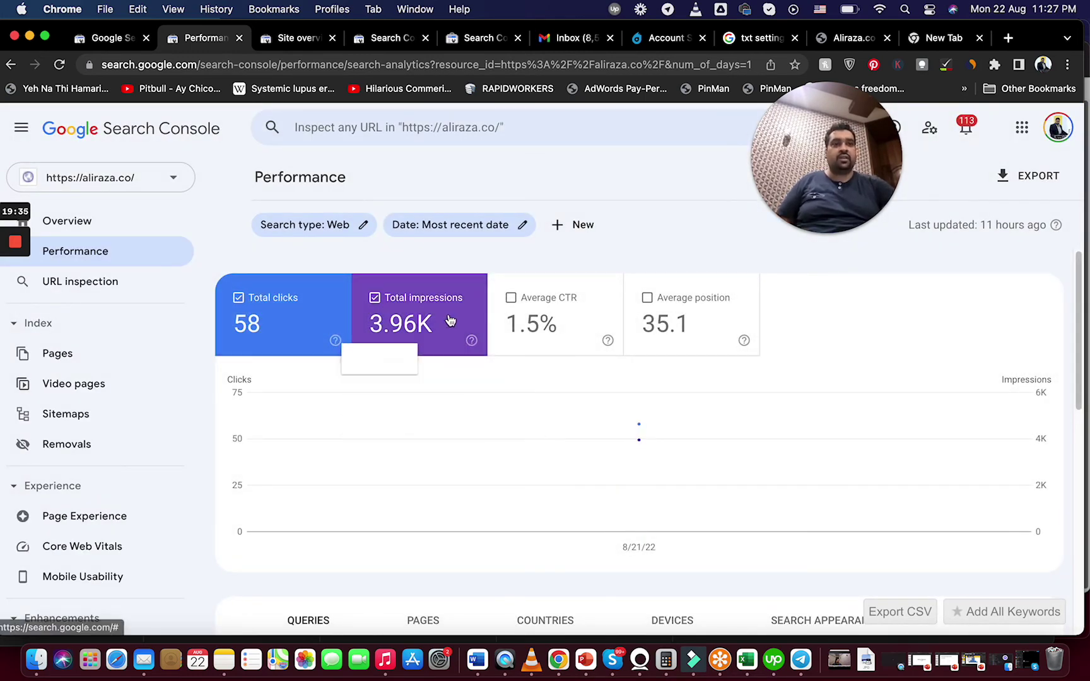
Step: Add the Average CTR and Average position metrics to the Performance report and check their columns in the queries table
left_click(546, 320)
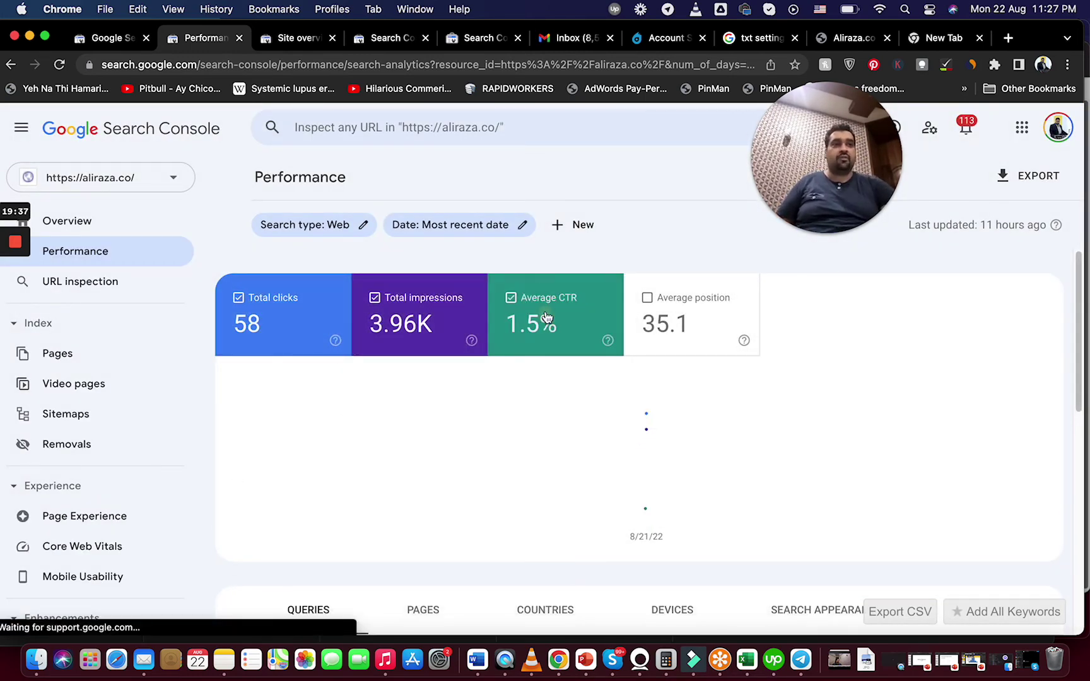
left_click(678, 320)
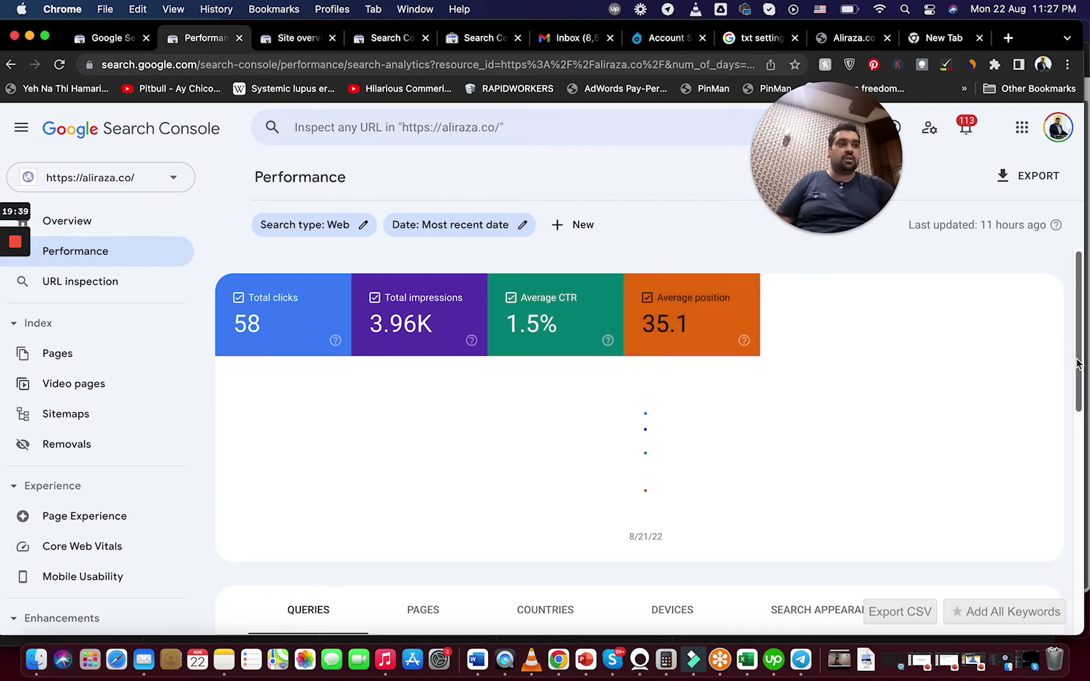
left_click_drag(1076, 361, 1084, 410)
left_click(704, 317)
left_click(704, 317)
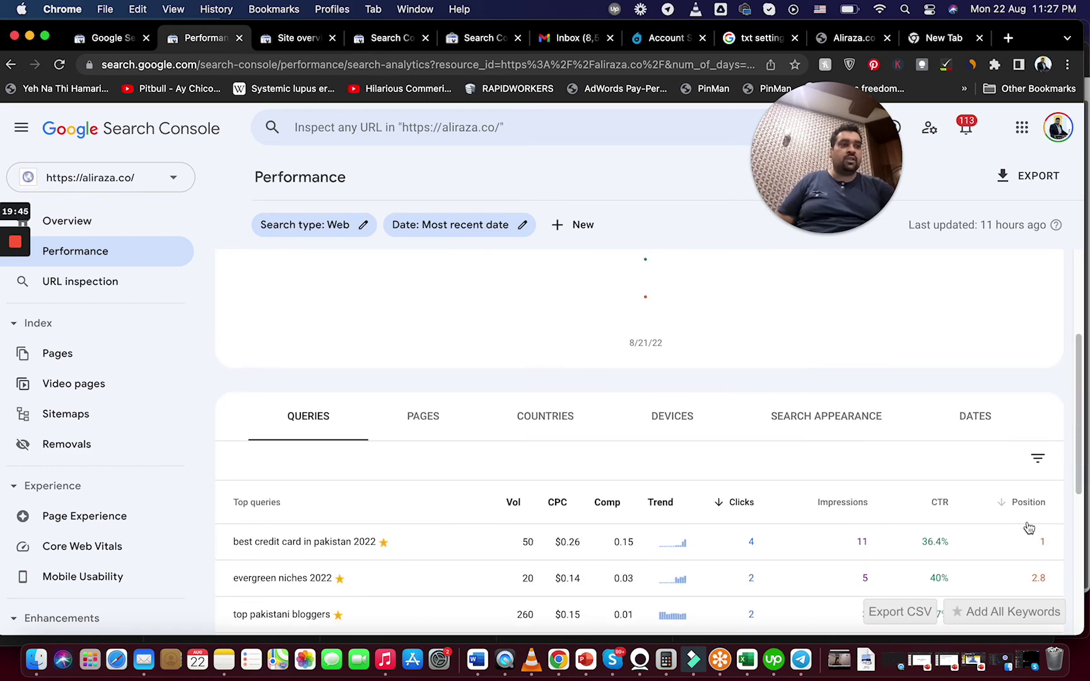
right_click(1078, 410)
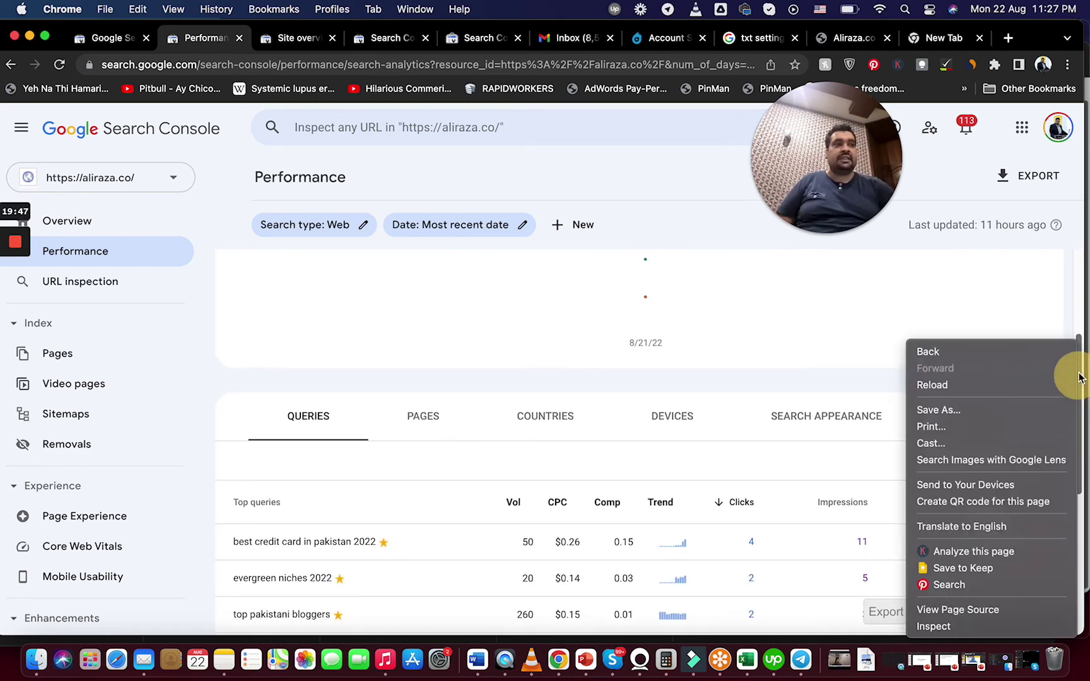
left_click(1074, 271)
Step: Hide the Average position metric to compare the queries table without it, restore it, and review the listed queries
scroll(1079, 316, "up", 3)
left_click(698, 323)
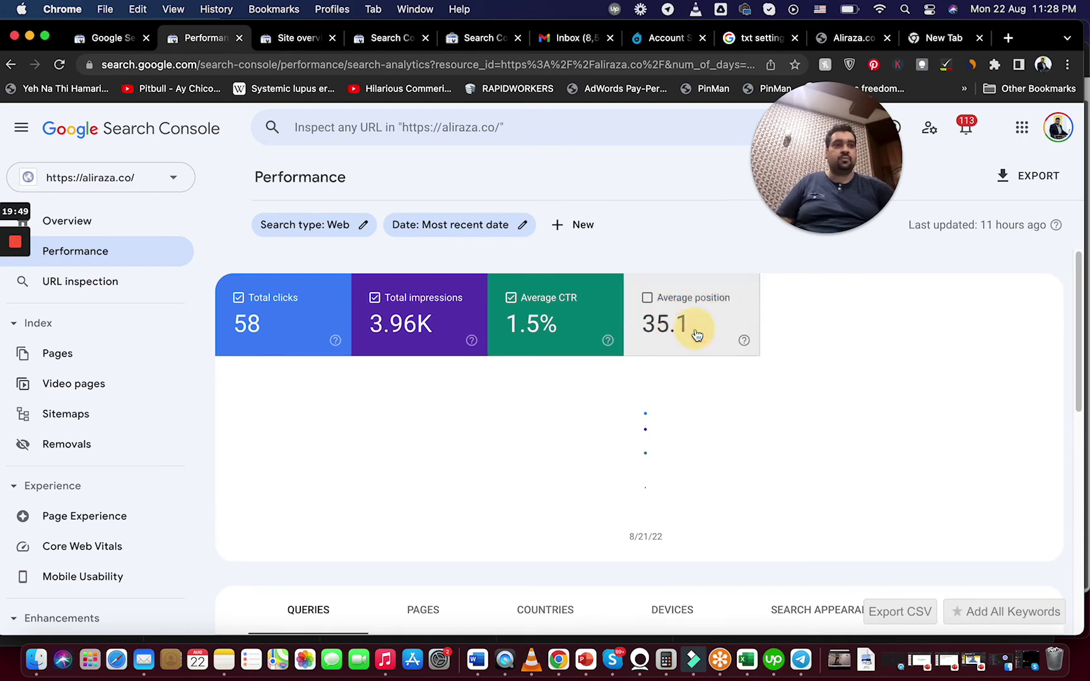
scroll(1057, 514, "down", 10)
scroll(1056, 514, "up", 3)
scroll(1051, 419, "down", 1)
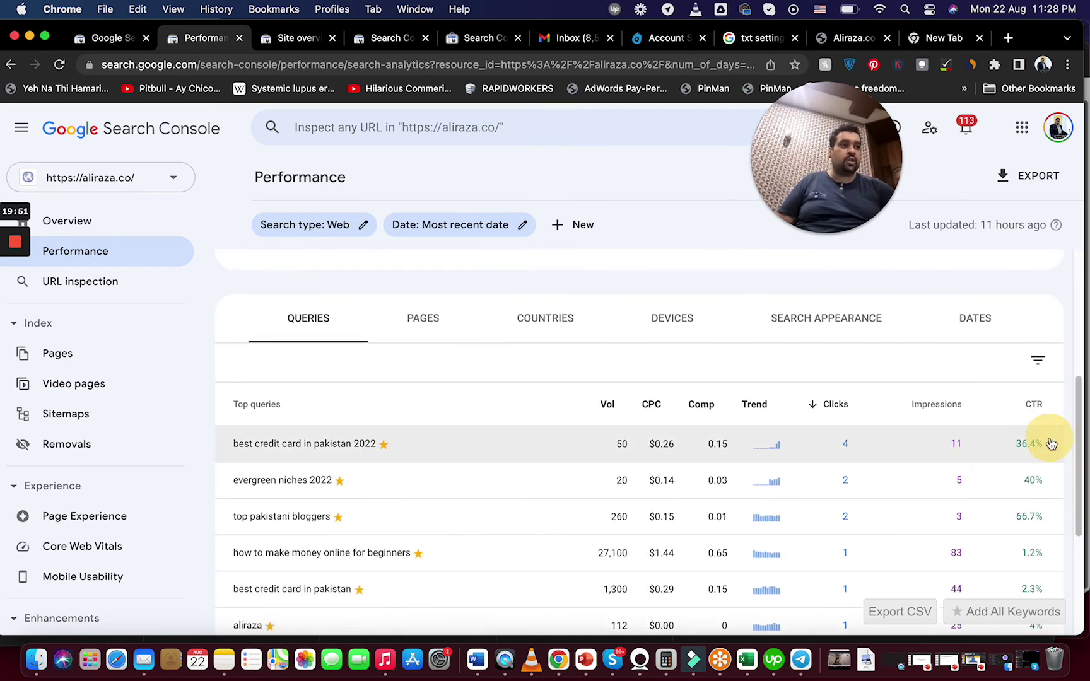
scroll(1079, 429, "up", 5)
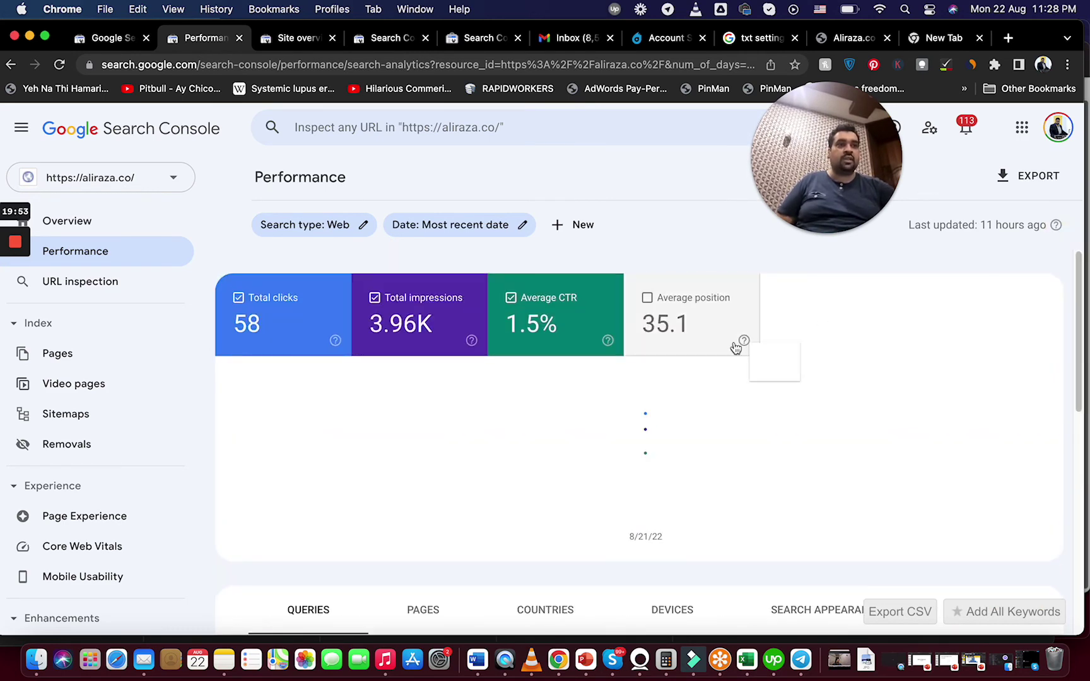
left_click(713, 338)
left_click_drag(1085, 325, 1084, 561)
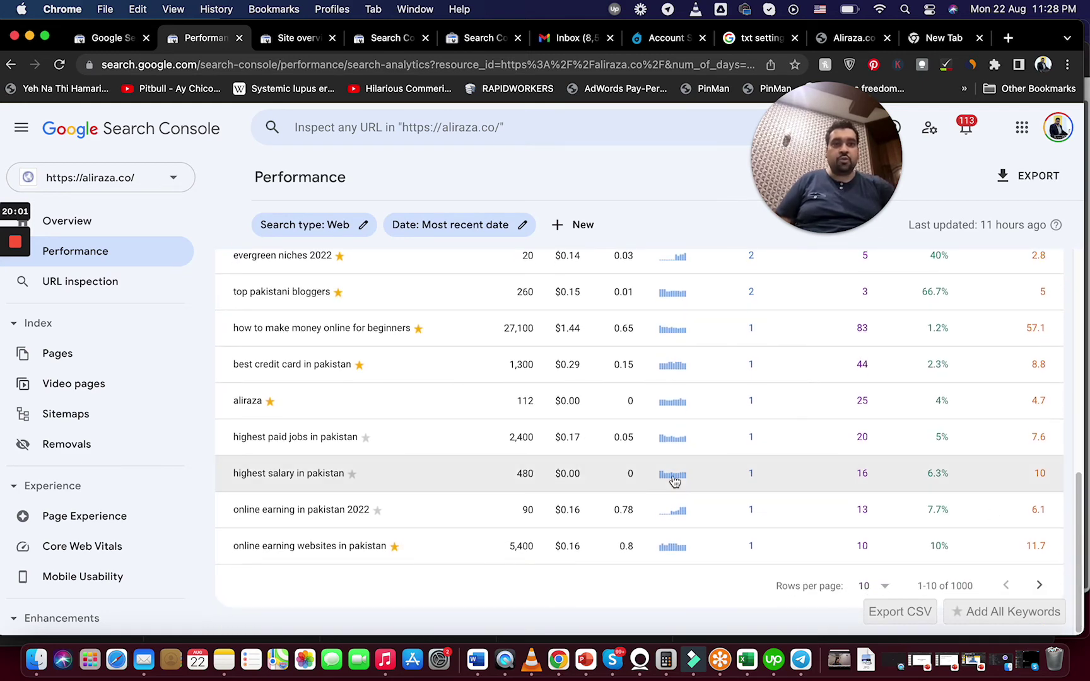
Step: Examine the Performance report's breakdown by pages and by countries for the most recent date
left_click_drag(1082, 492, 1071, 329)
left_click(391, 482)
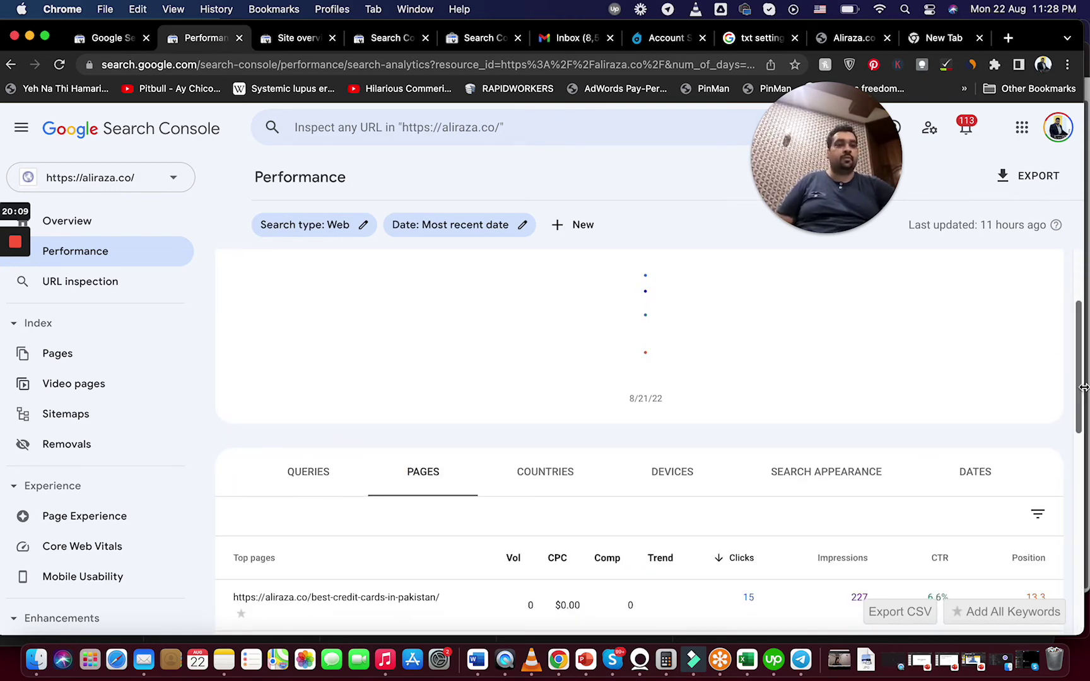
left_click_drag(1079, 395, 1082, 364)
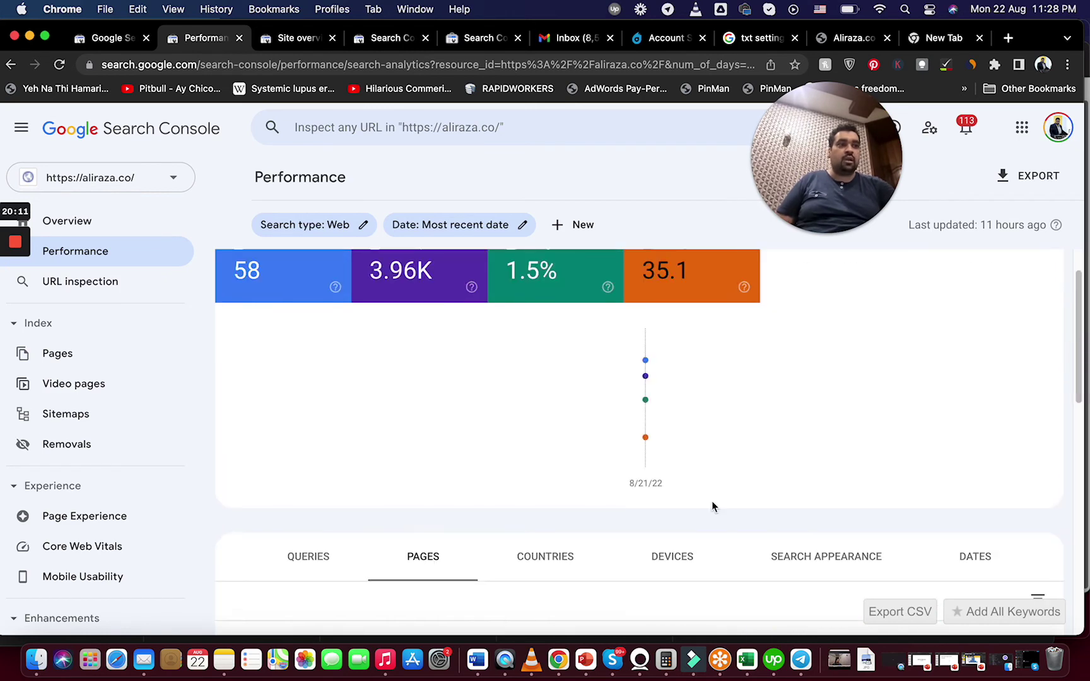
left_click(567, 559)
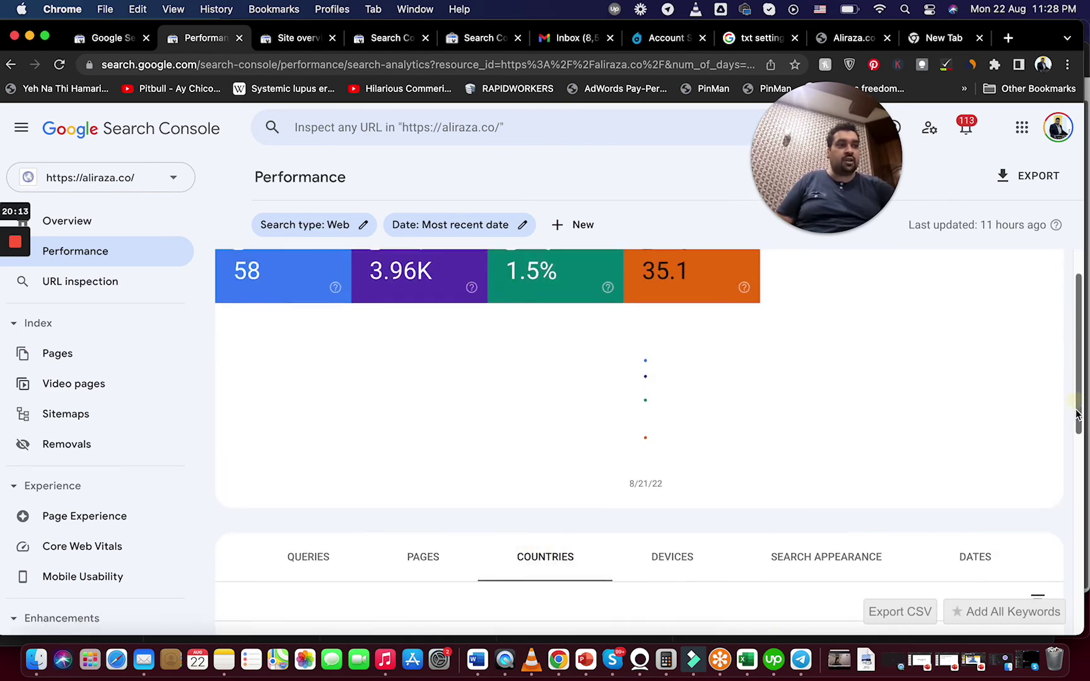
left_click_drag(1078, 348, 1073, 463)
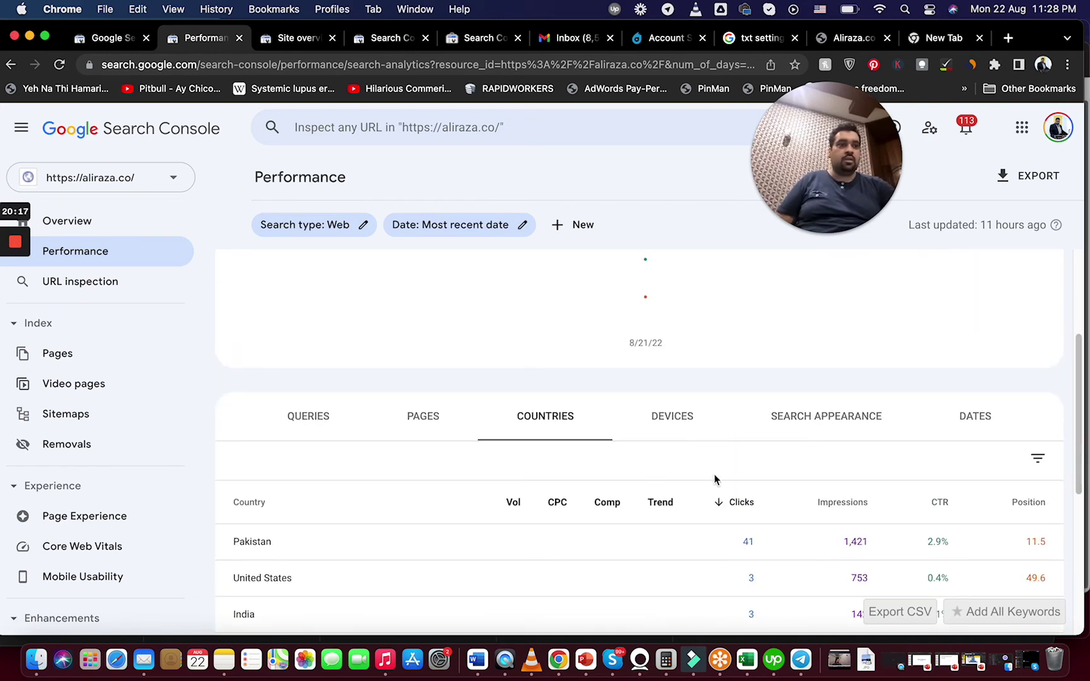
Step: Look through the Performance report's device, search appearance and date breakdowns
left_click(672, 428)
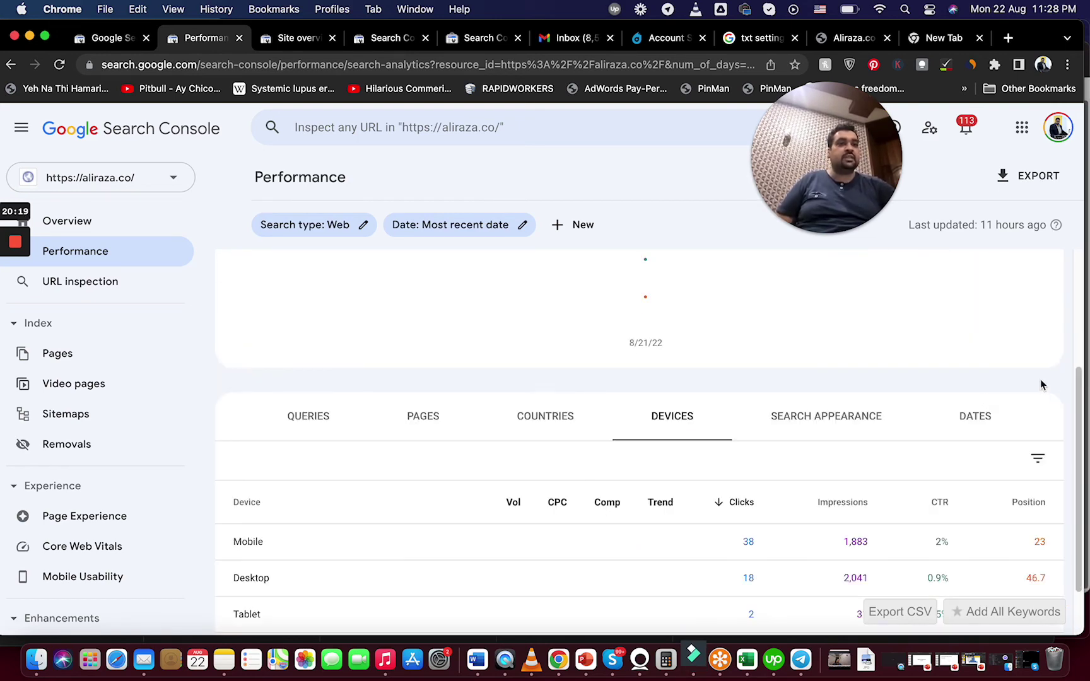
left_click_drag(1081, 419, 1080, 480)
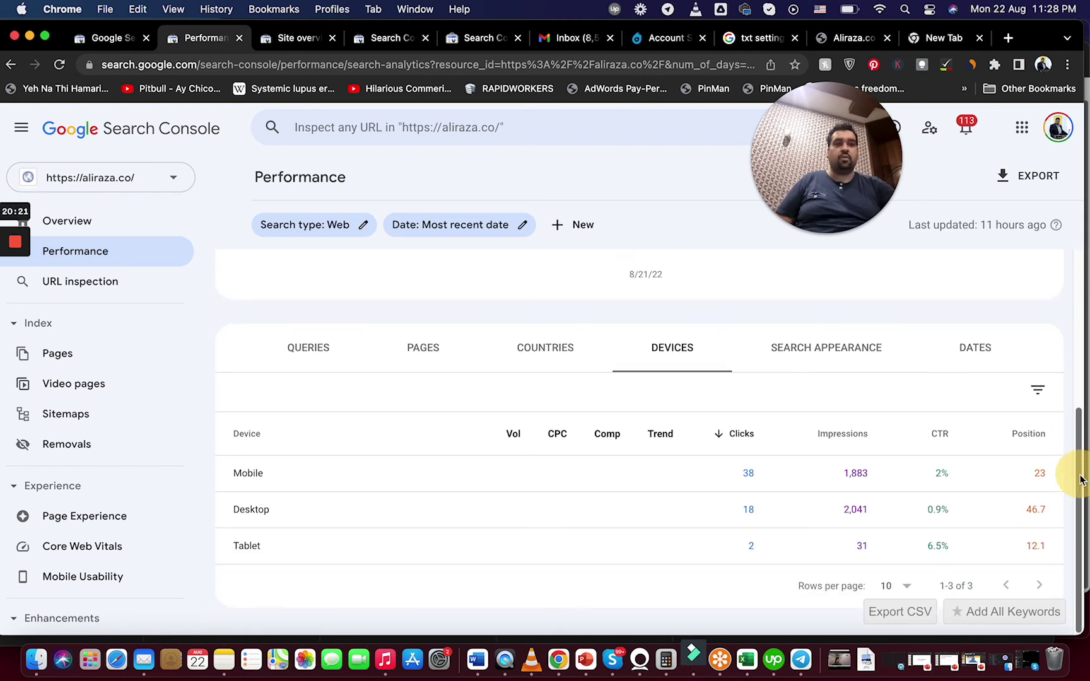
left_click(821, 357)
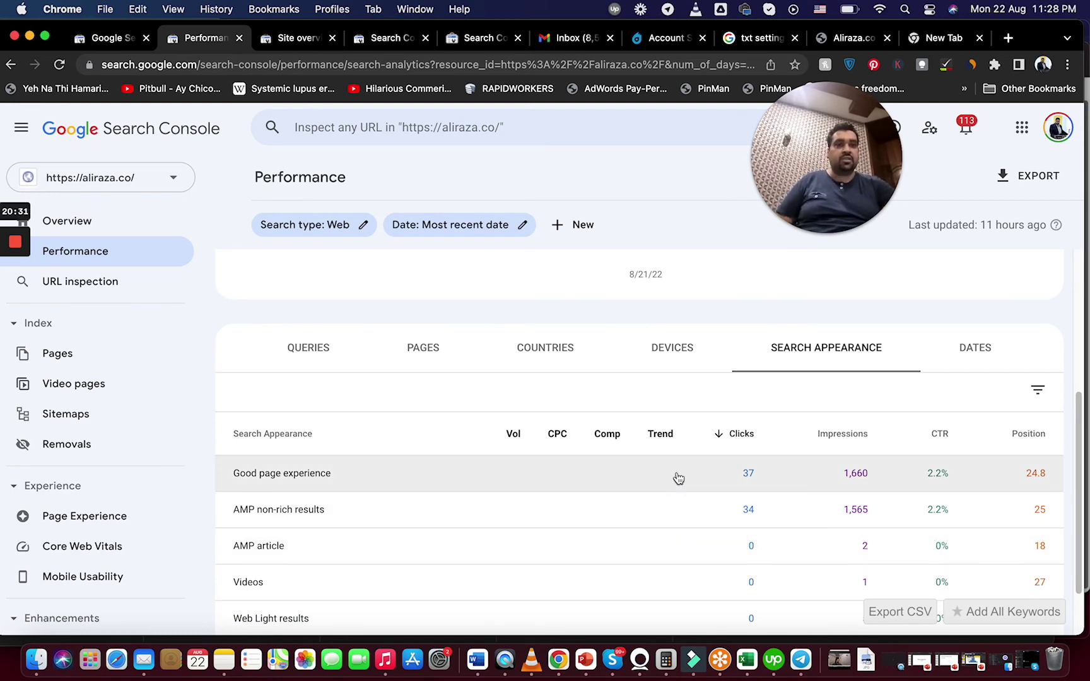
left_click(960, 371)
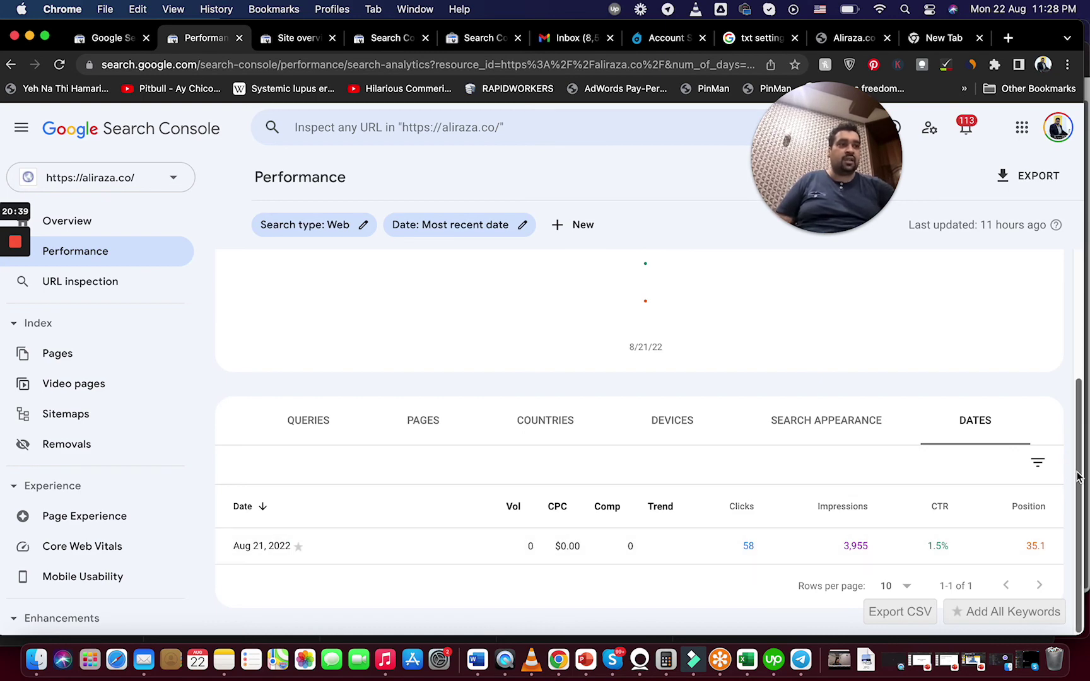
Step: Set the Performance report's date range to the last 28 days
left_click_drag(1077, 479, 1064, 219)
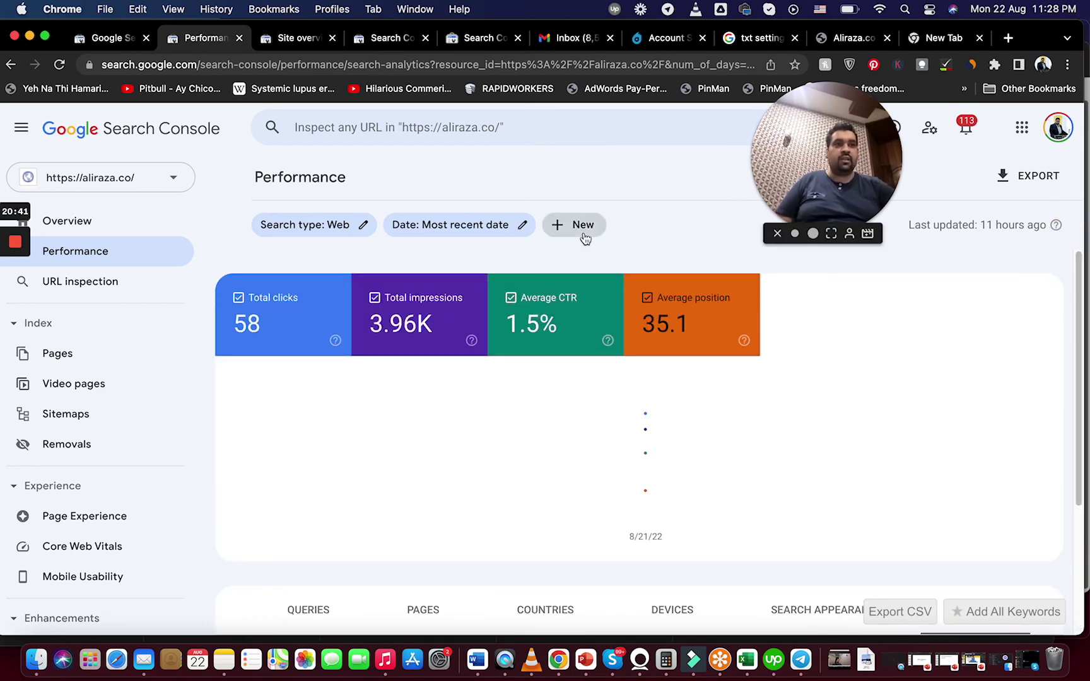
left_click(490, 225)
left_click(438, 322)
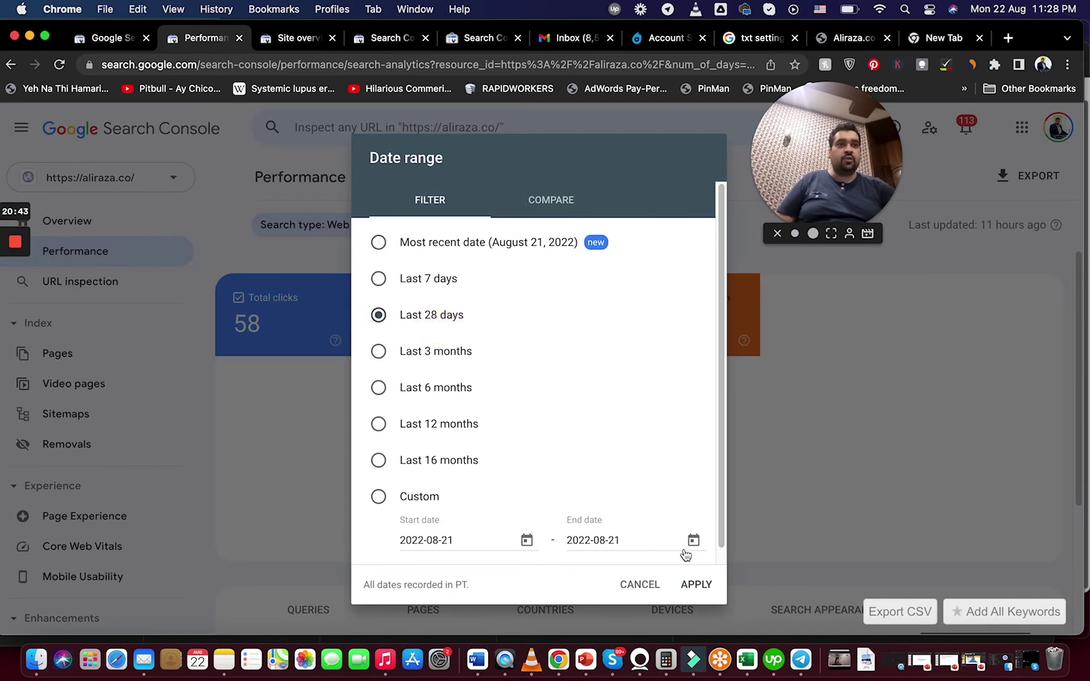
left_click(694, 586)
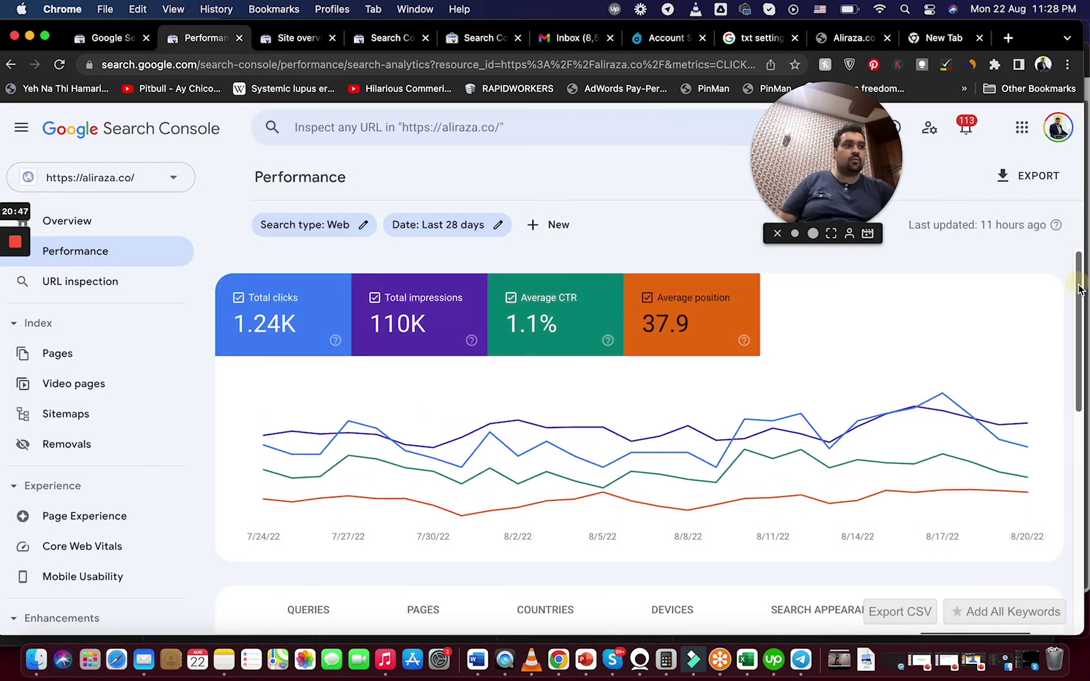
Step: Review the daily clicks, impressions, CTR and position in the dates table for the last 28 days
left_click_drag(1078, 288, 1081, 441)
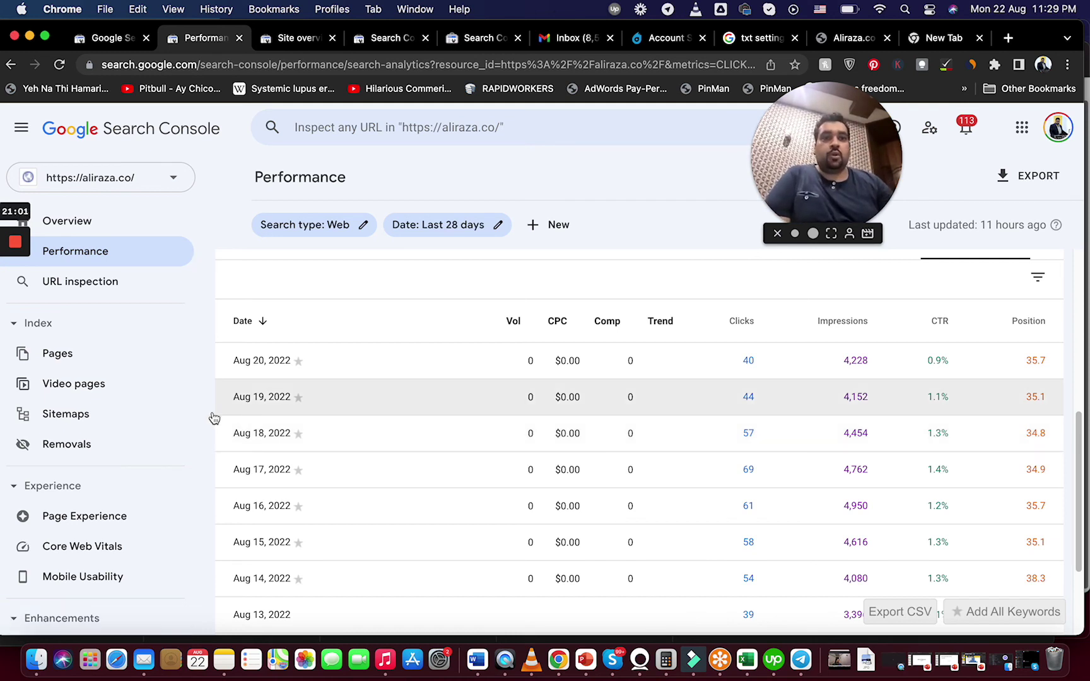
right_click(1081, 450)
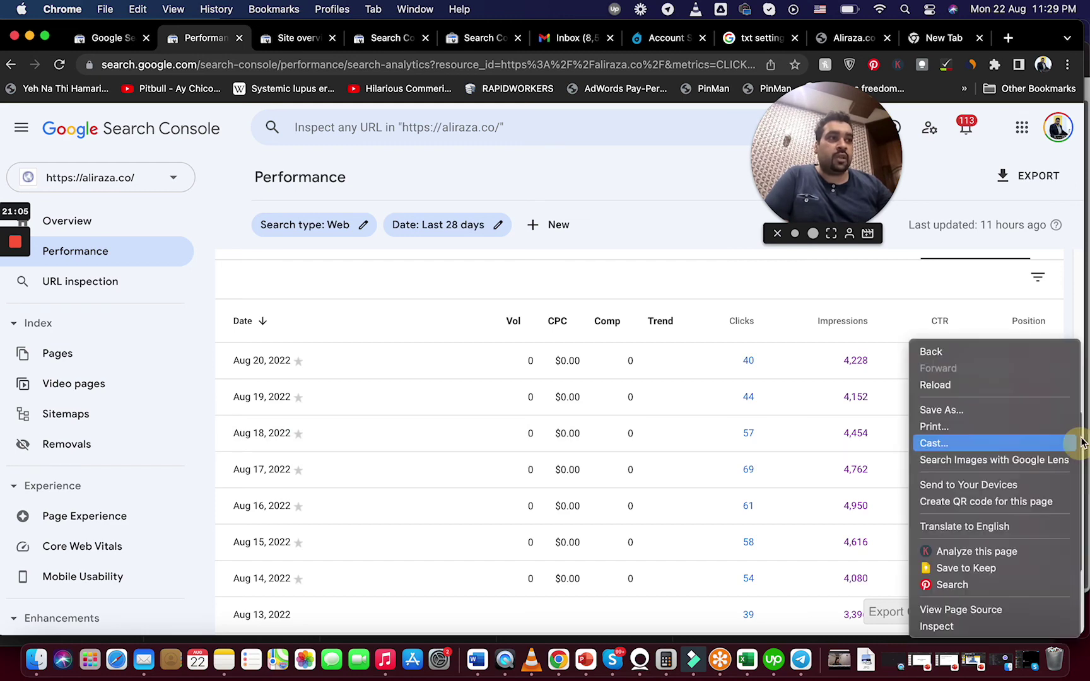
left_click(1081, 324)
left_click_drag(1081, 418, 1083, 377)
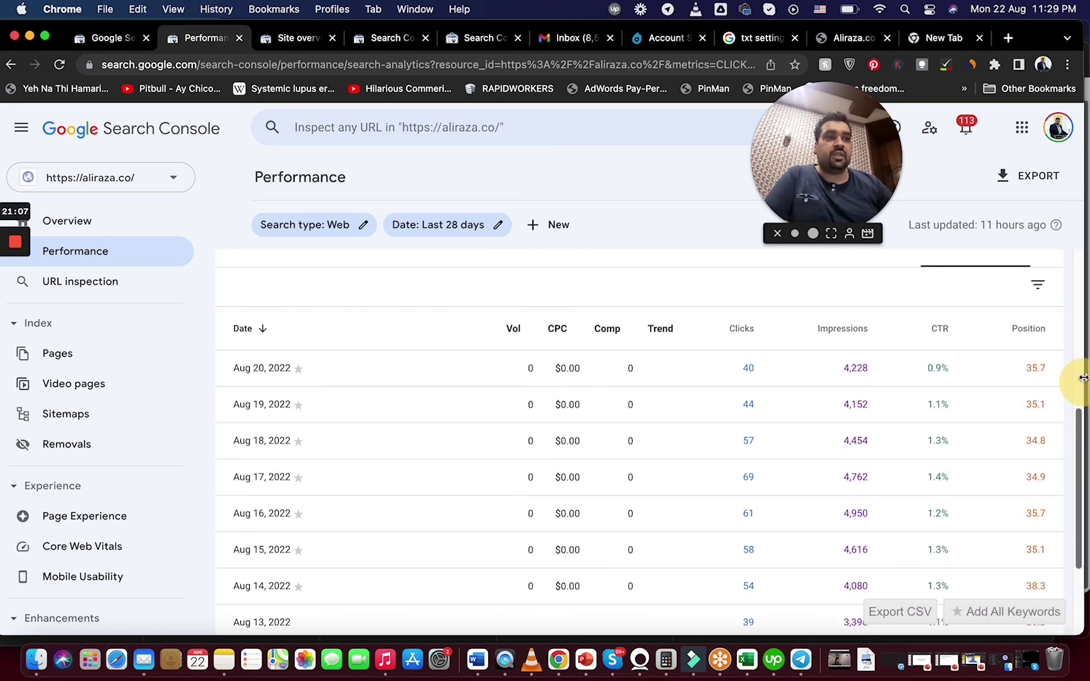
left_click_drag(1077, 436, 1077, 470)
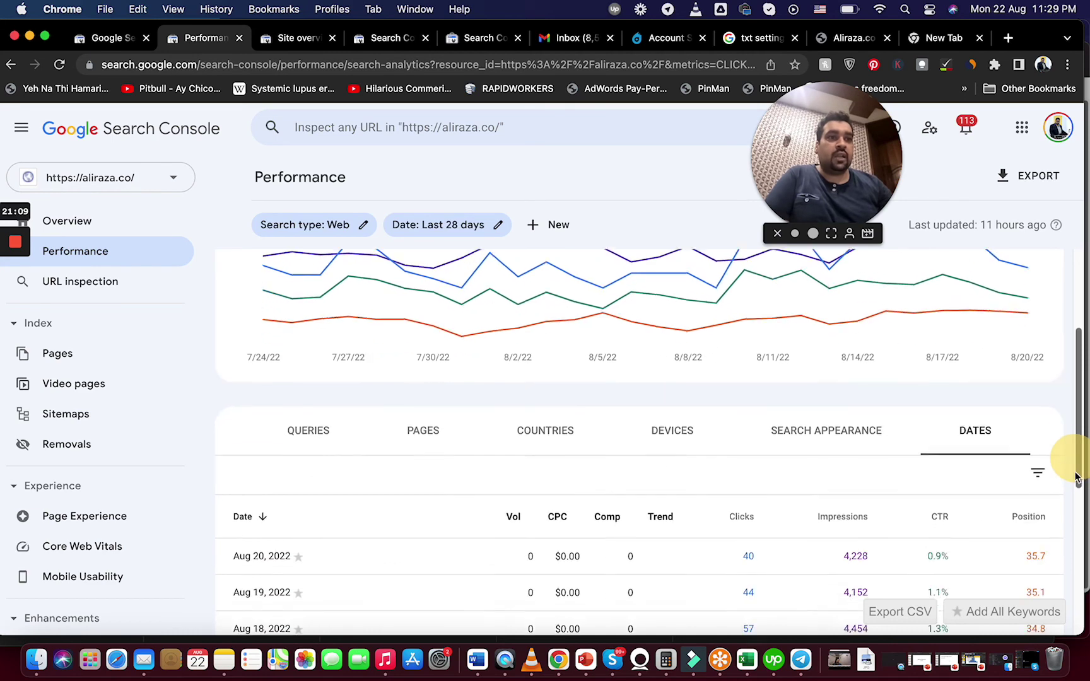
left_click(419, 367)
scroll(698, 391, "down", 3)
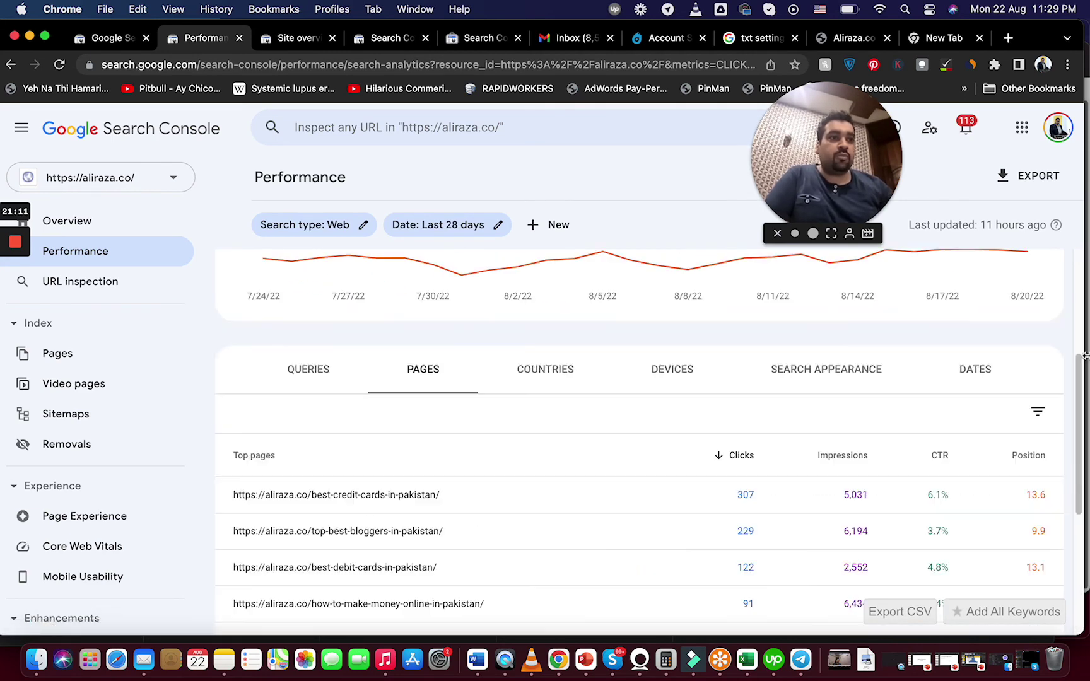
left_click_drag(1082, 382, 1078, 460)
left_click(483, 451)
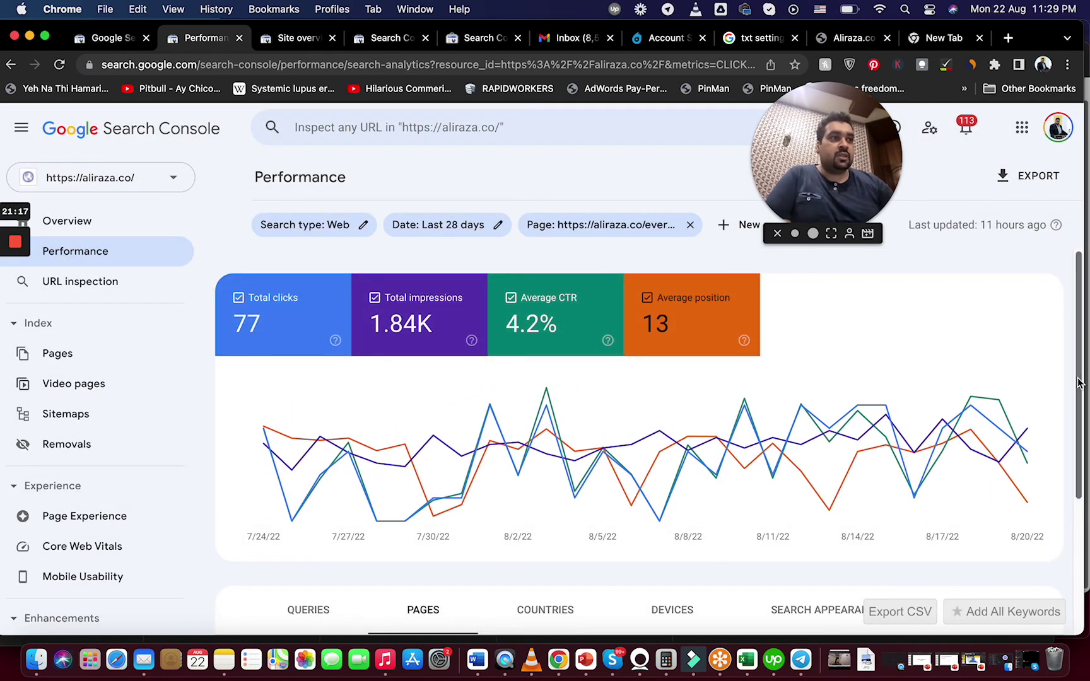
Step: Examine the filtered page's performance chart, comparing the metrics on the first and last days of the period
mouse_move(1082, 378)
left_mouse_down()
mouse_move(1082, 407)
mouse_move(1083, 390)
left_mouse_up()
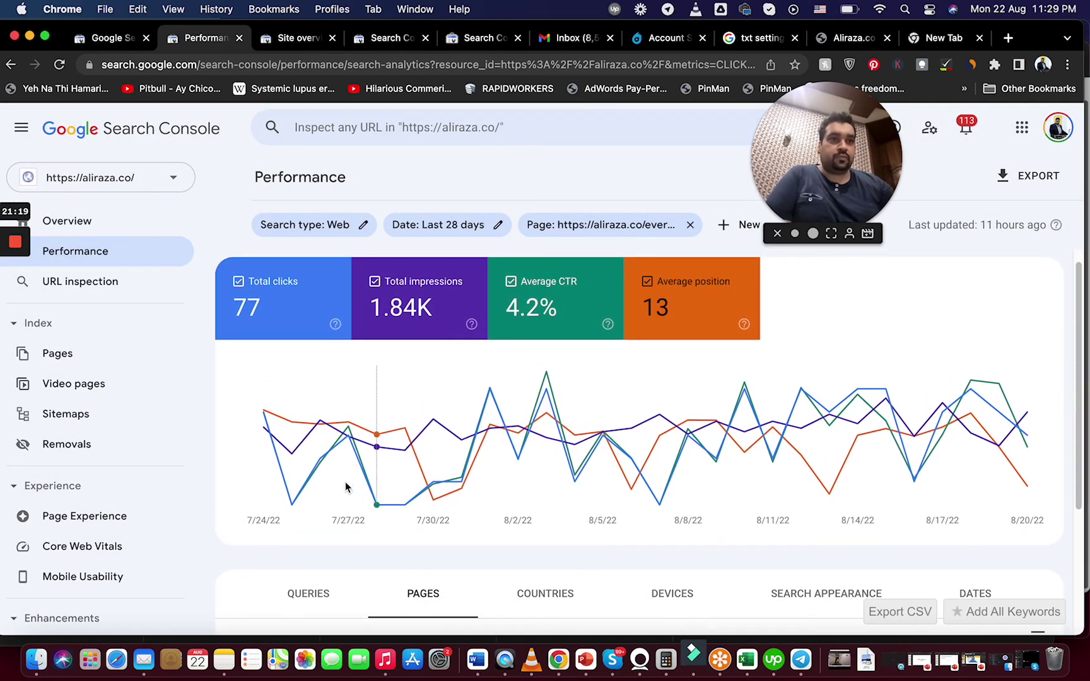
mouse_move(263, 422)
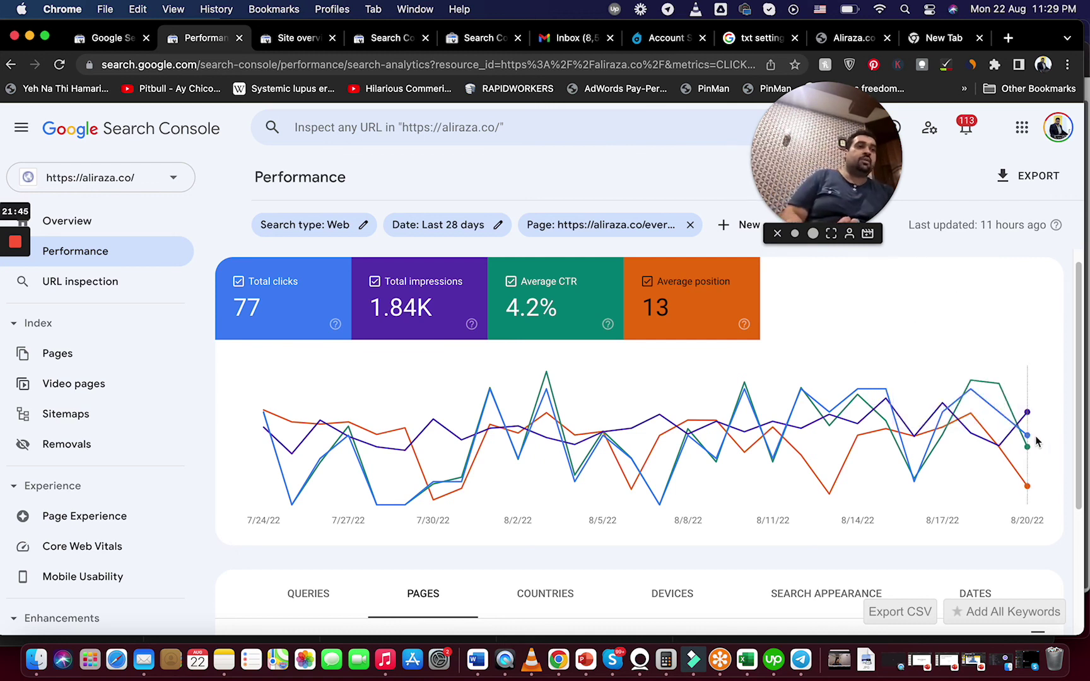
mouse_move(1034, 444)
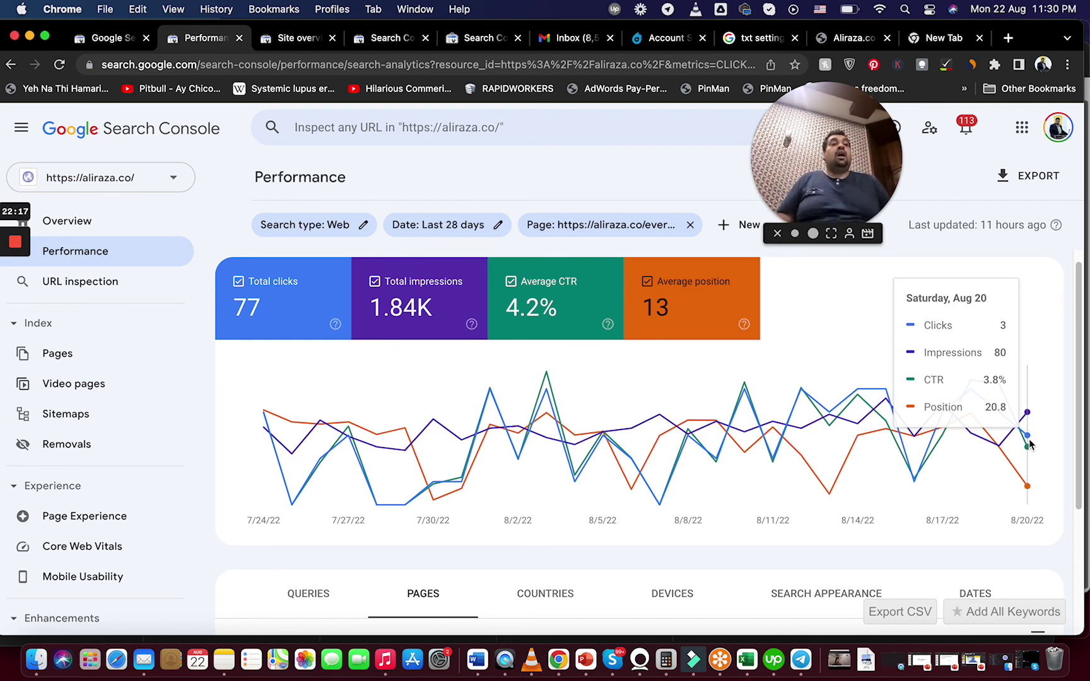
Step: Open the property's Overview and look through its Performance, Index, Experience and Enhancements sections
left_click(105, 224)
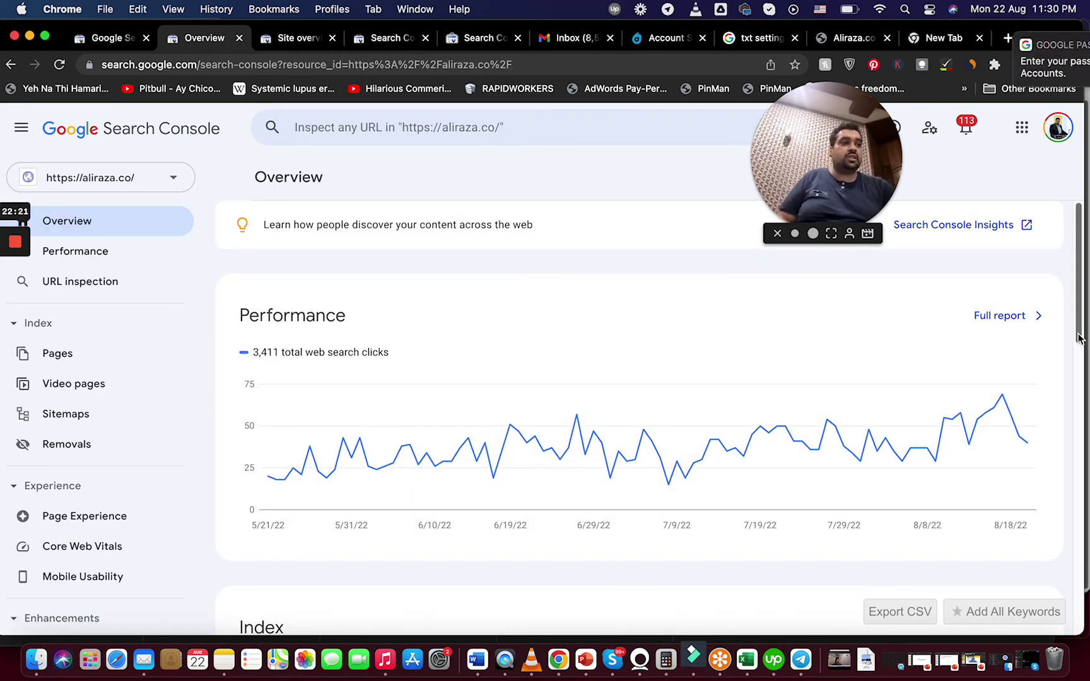
scroll(1078, 389, "down", 3)
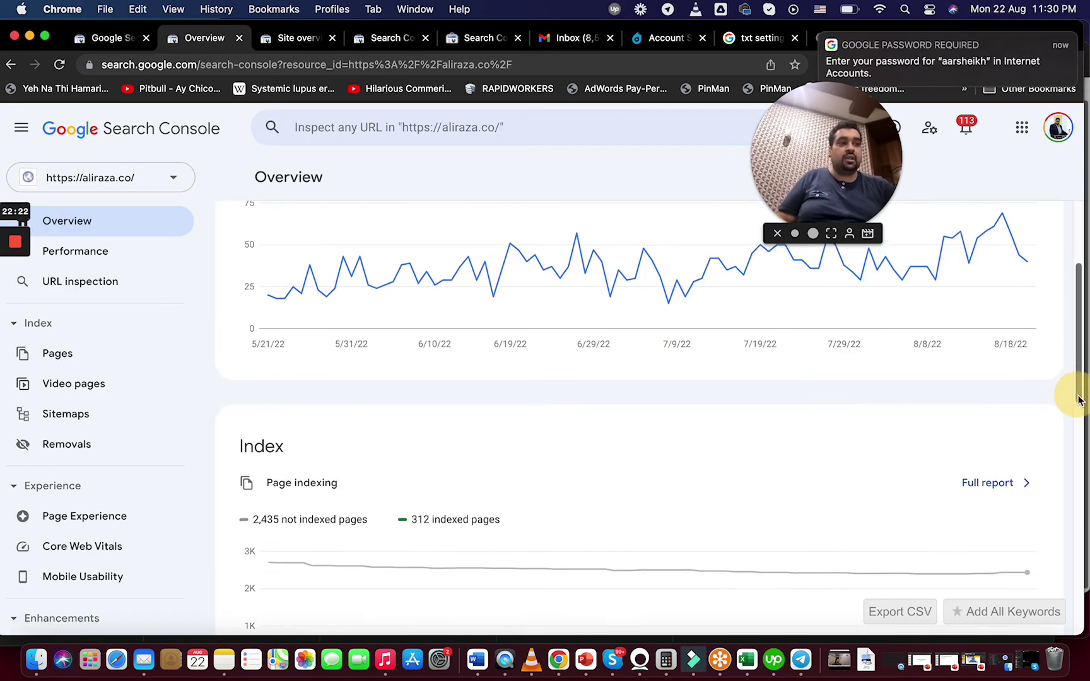
left_click(820, 35)
left_click(820, 35)
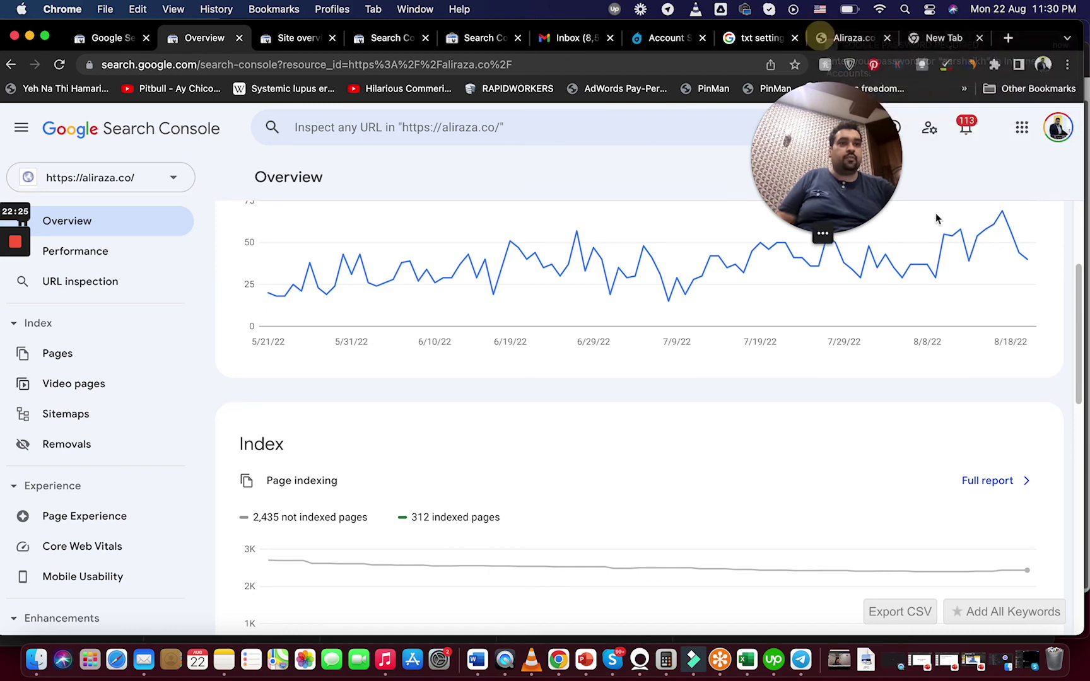
scroll(1067, 310, "down", 7)
scroll(1063, 482, "down", 2)
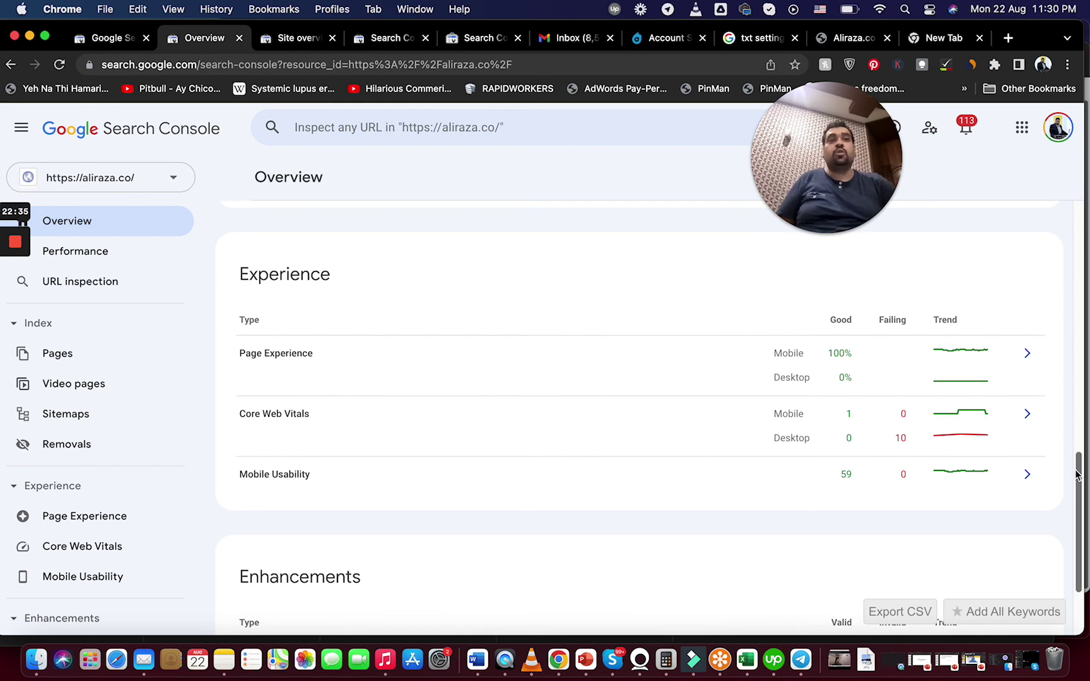
left_click_drag(1077, 476, 1080, 521)
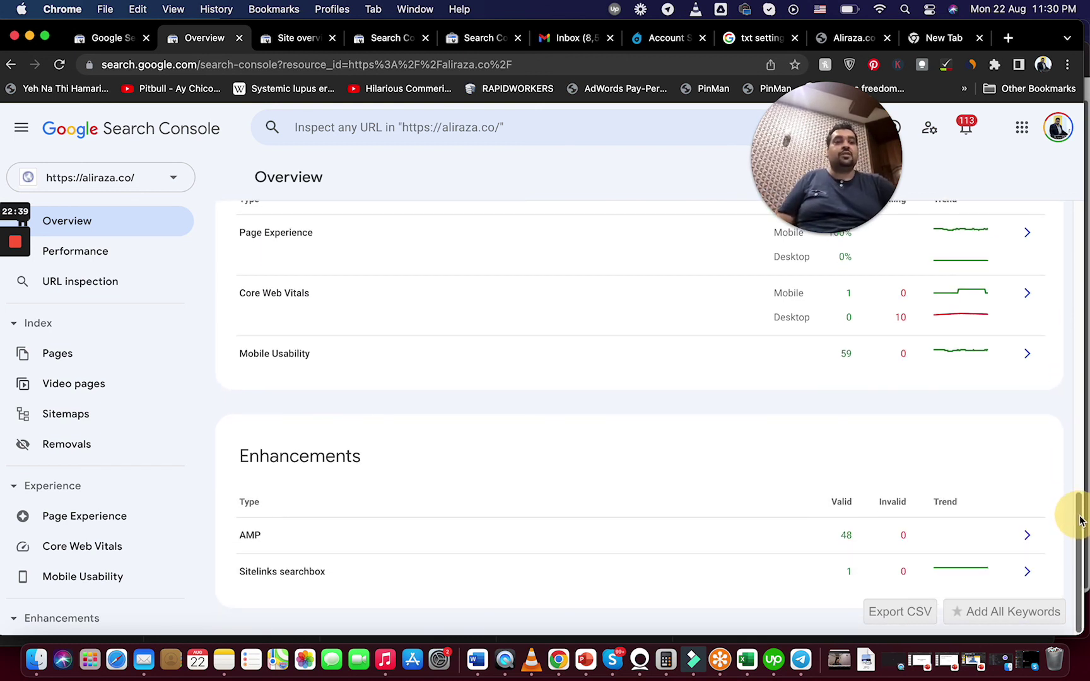